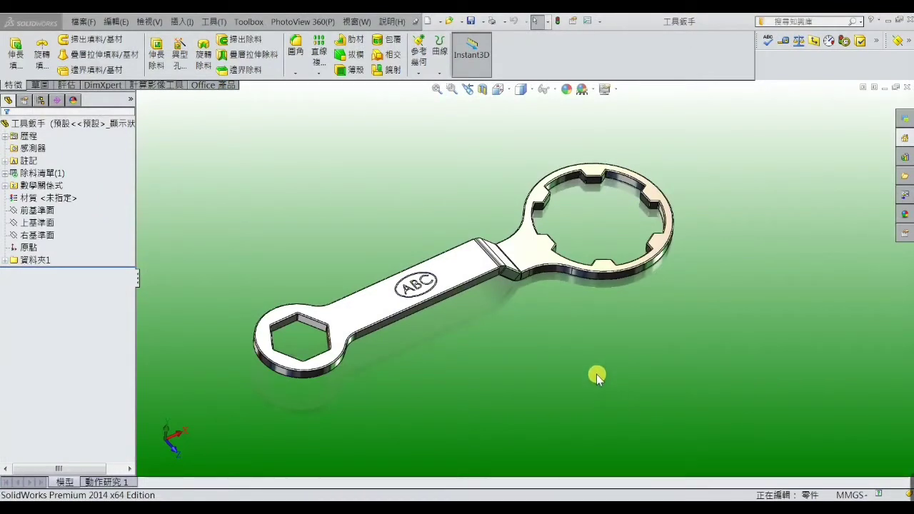
Step: Orbit and zoom the finished wrench, review the dimensioned reference drawing, then minimize it
mouse_move(594, 388)
middle_mouse_down()
mouse_move(577, 353)
mouse_move(616, 369)
mouse_move(526, 359)
mouse_move(515, 302)
mouse_move(515, 340)
mouse_move(567, 392)
middle_mouse_up()
scroll(556, 381, "up", 2)
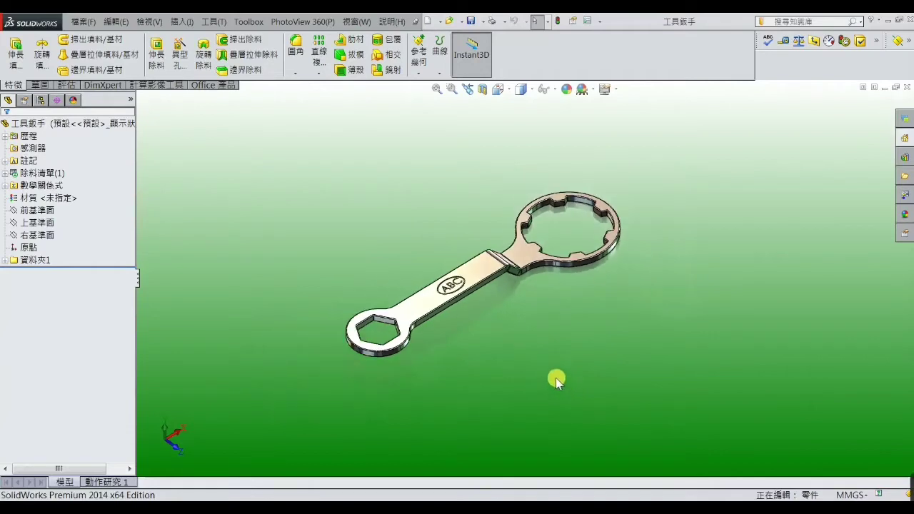
mouse_move(526, 321)
middle_mouse_down()
mouse_move(501, 279)
mouse_move(524, 373)
middle_mouse_up()
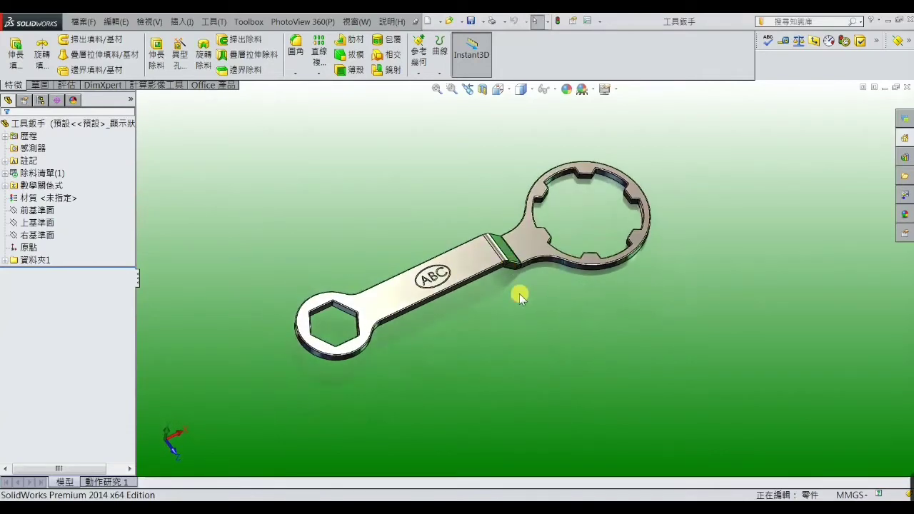
mouse_move(520, 295)
middle_mouse_down()
mouse_move(507, 210)
mouse_move(561, 367)
mouse_move(549, 306)
mouse_move(557, 353)
mouse_move(536, 343)
mouse_move(532, 365)
middle_mouse_up()
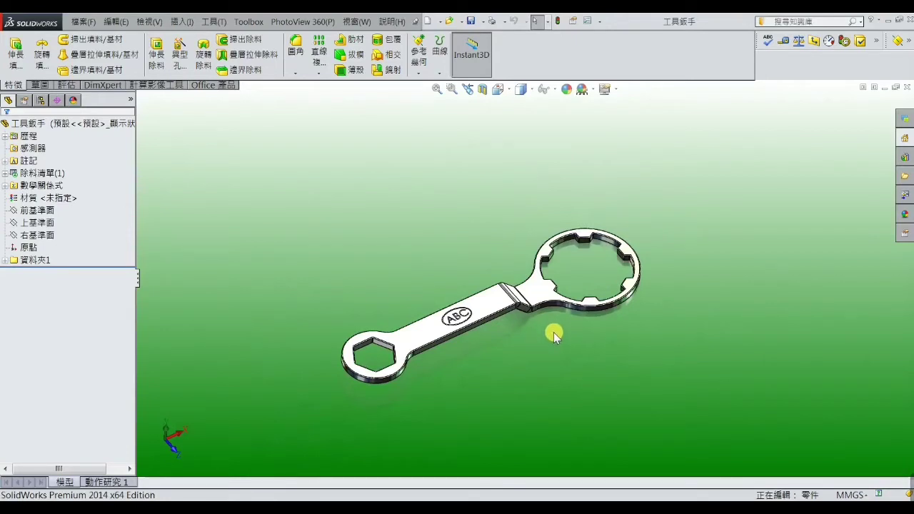
mouse_move(554, 335)
middle_mouse_down()
mouse_move(569, 298)
mouse_move(536, 320)
mouse_move(496, 251)
mouse_move(490, 190)
mouse_move(438, 214)
mouse_move(541, 366)
mouse_move(527, 231)
mouse_move(544, 368)
middle_mouse_up()
scroll(535, 292, "down", 2)
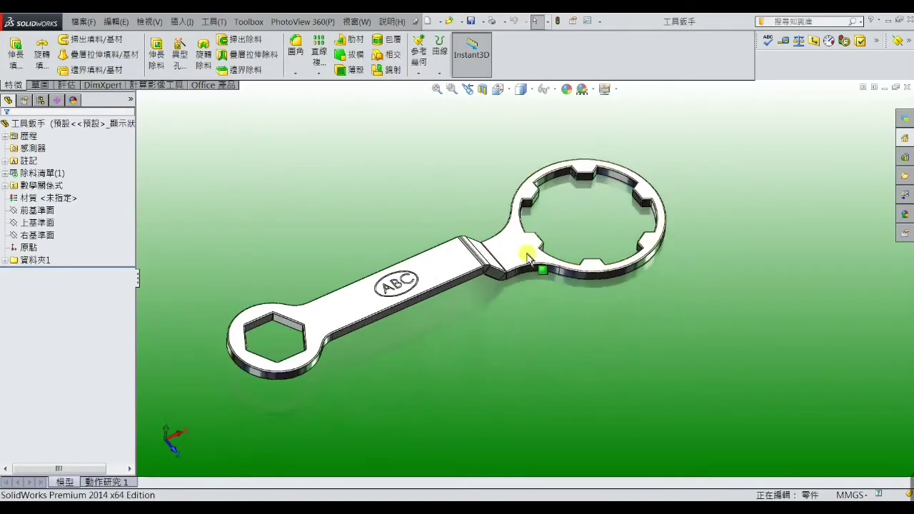
scroll(510, 229, "down", 2)
scroll(479, 257, "up", 3)
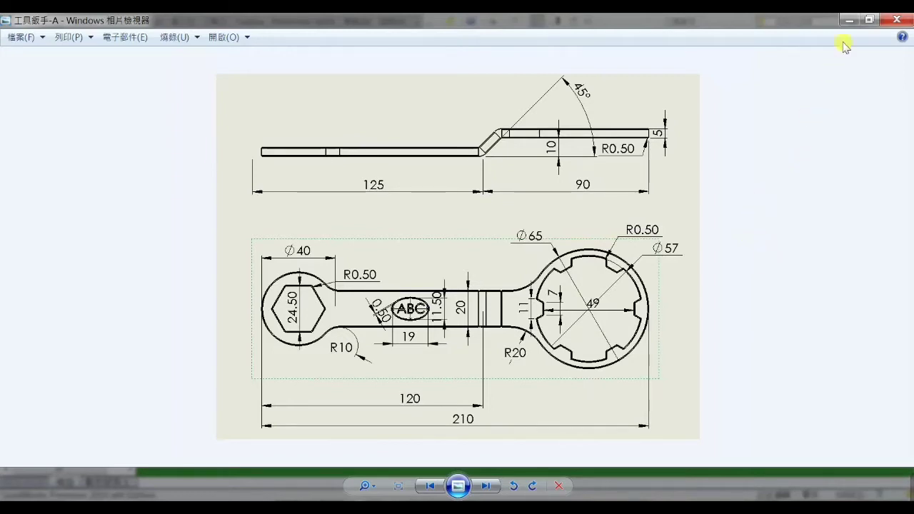
left_click(852, 20)
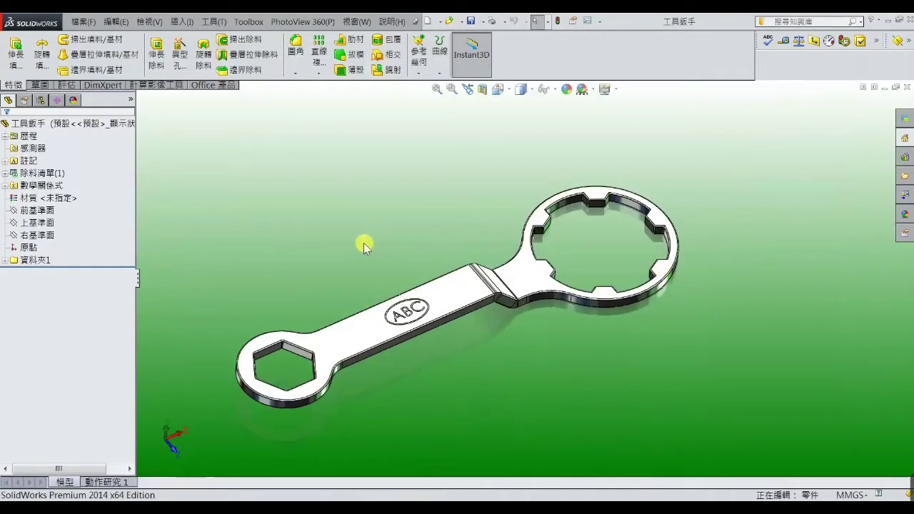
Step: Suppress 資料夾1, open a Front-view sketch on 前基準面, and pick the Line tool
right_click(44, 261)
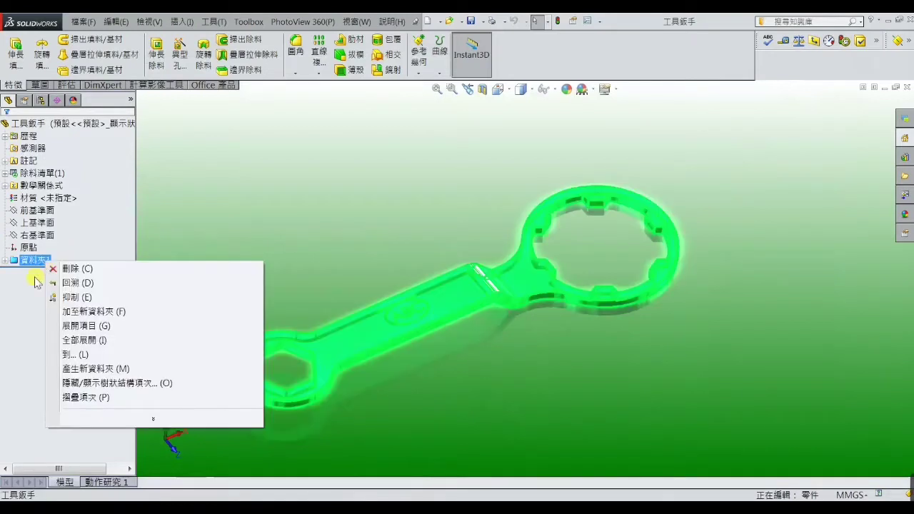
left_click(68, 297)
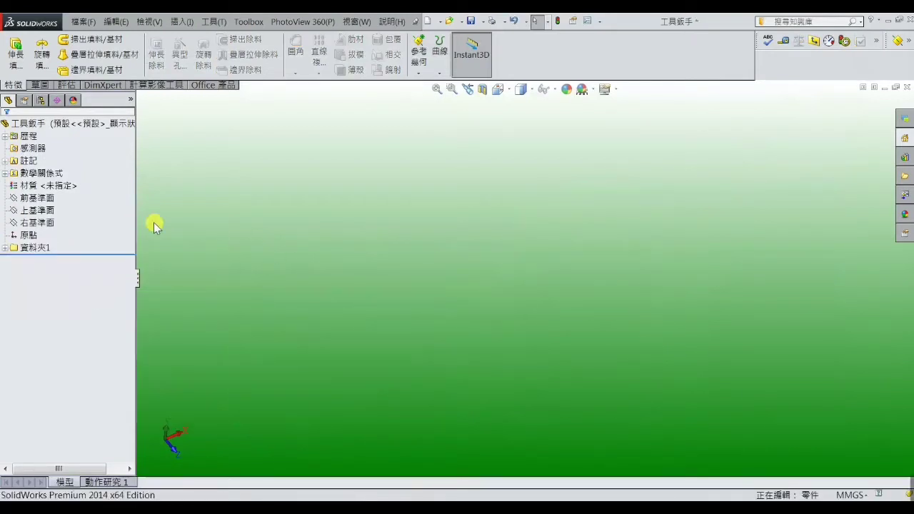
left_click(43, 203)
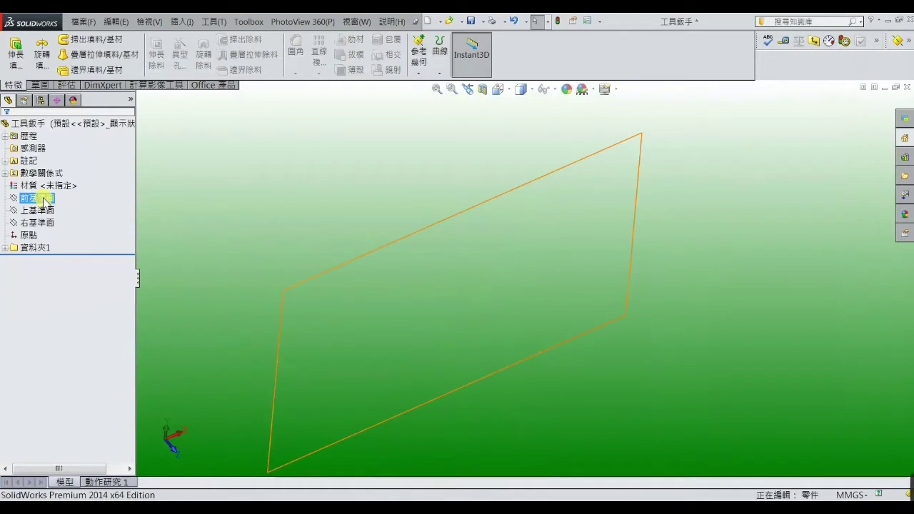
left_click(55, 188)
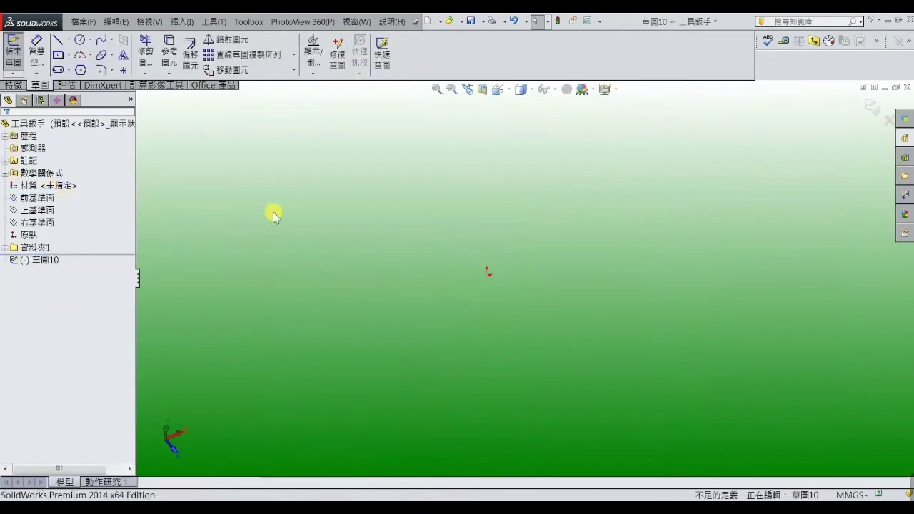
left_click(508, 94)
left_click(508, 93)
left_click(568, 143)
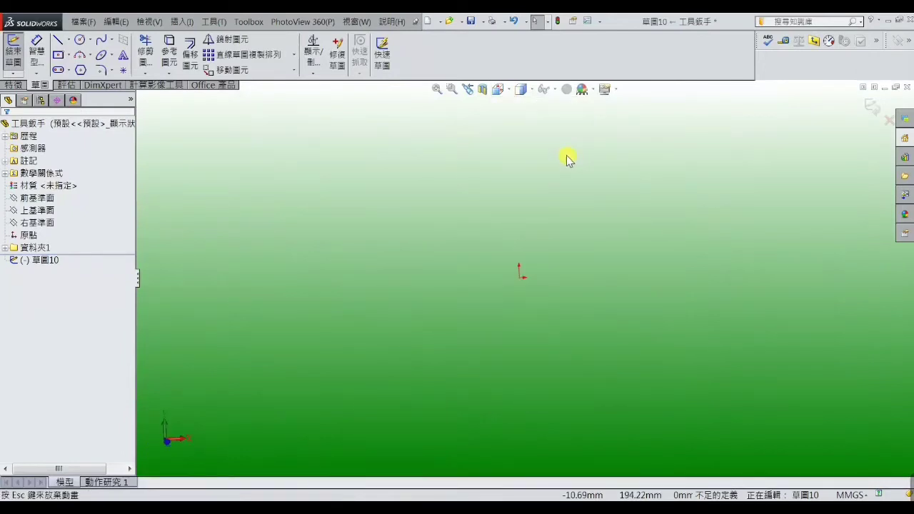
left_click(57, 40)
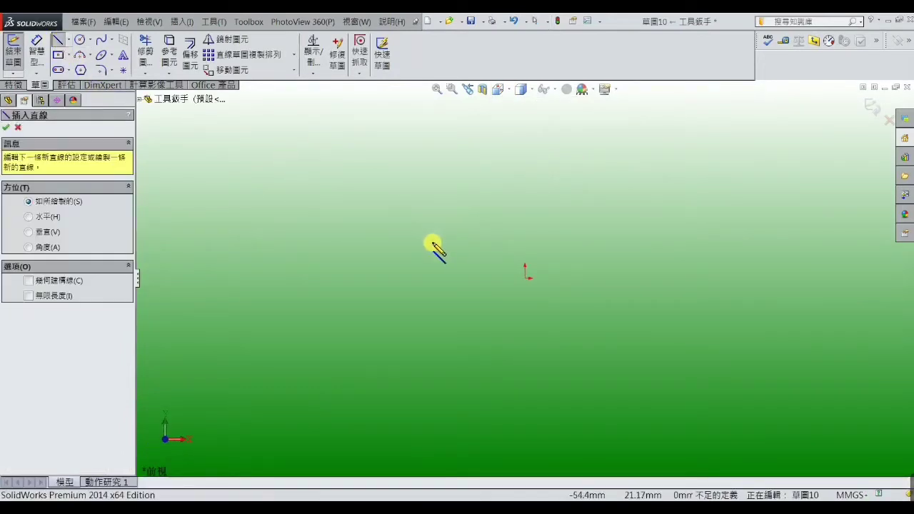
Step: Draw a horizontal construction line ending at the origin and a vertical one rising from it
left_click(28, 280)
left_click(370, 278)
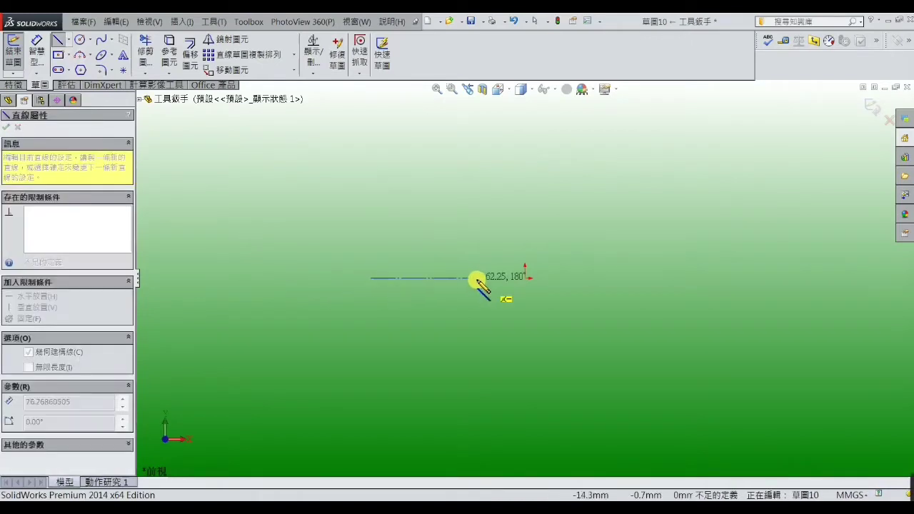
left_click(525, 277)
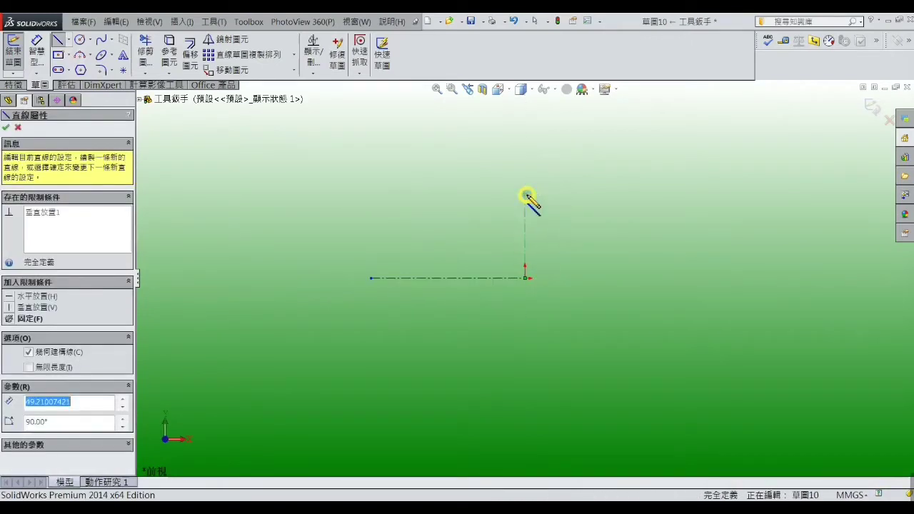
left_click(525, 220)
right_click(525, 220)
left_click(547, 95)
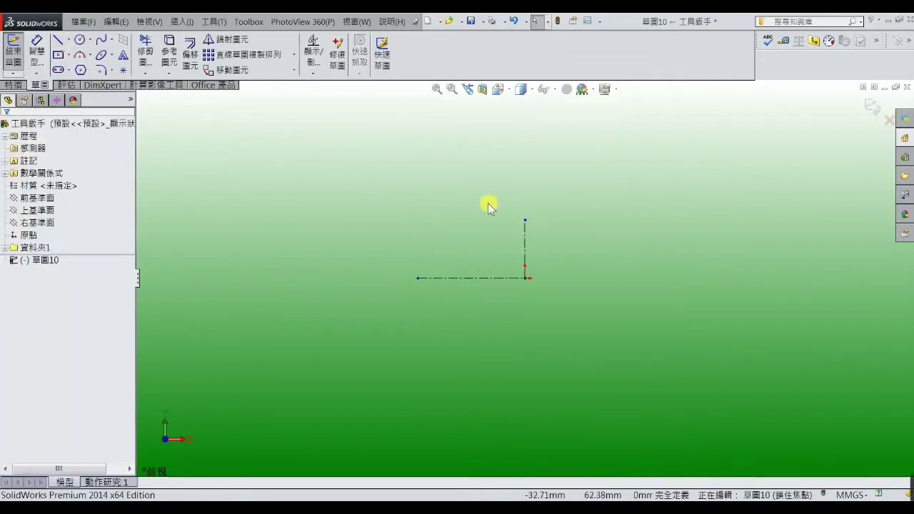
Step: Draw the stepped profile: upper horizontal line, downward diagonal, then lower horizontal line
left_click(57, 41)
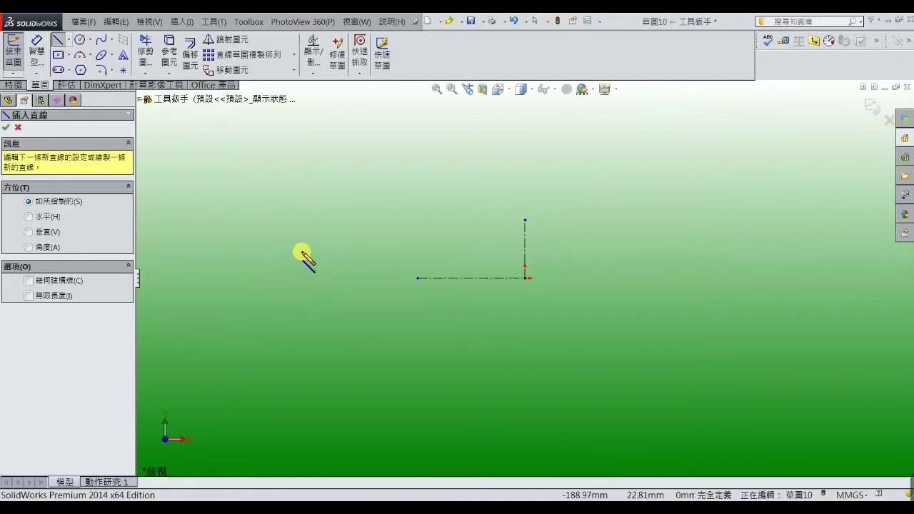
left_click(300, 254)
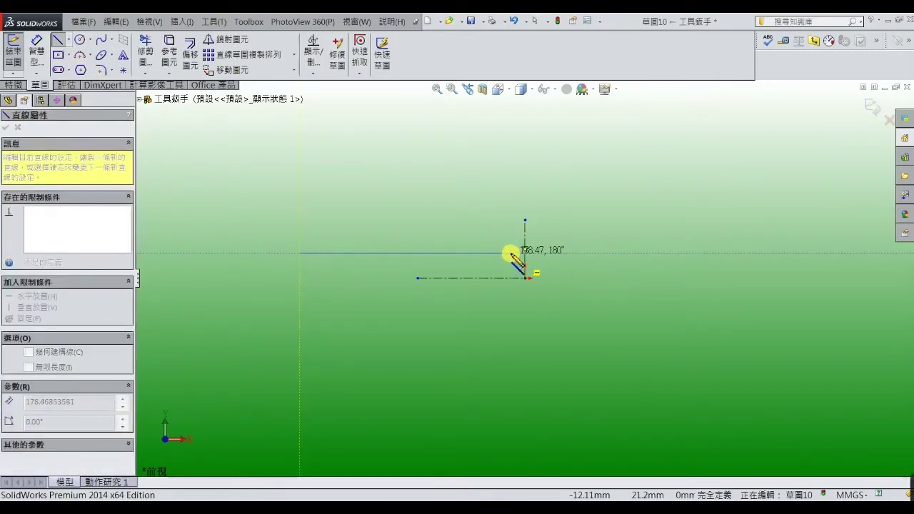
left_click(506, 254)
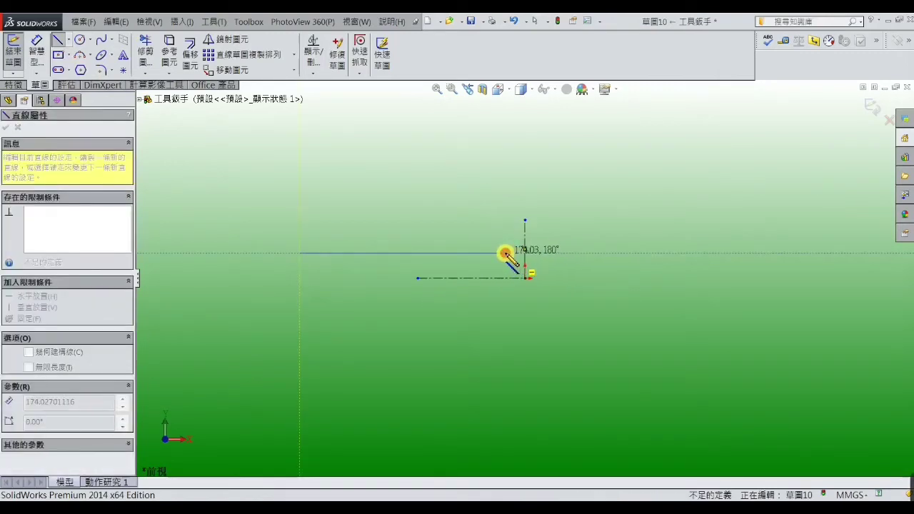
left_click(542, 298)
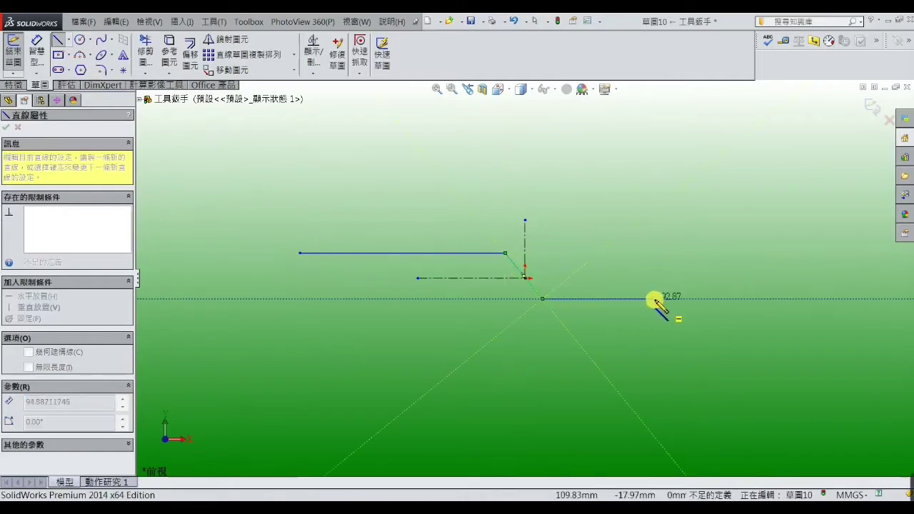
left_click(672, 299)
right_click(672, 300)
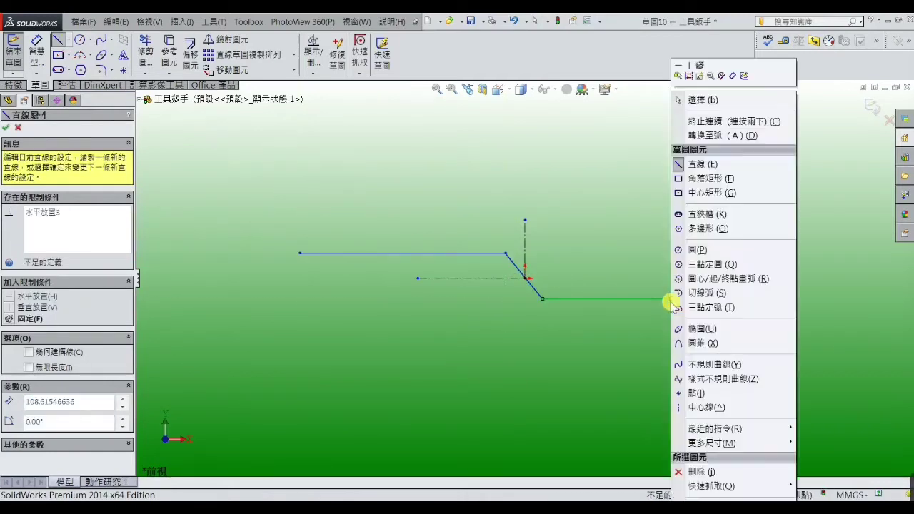
left_click(685, 101)
scroll(531, 295, "down", 1)
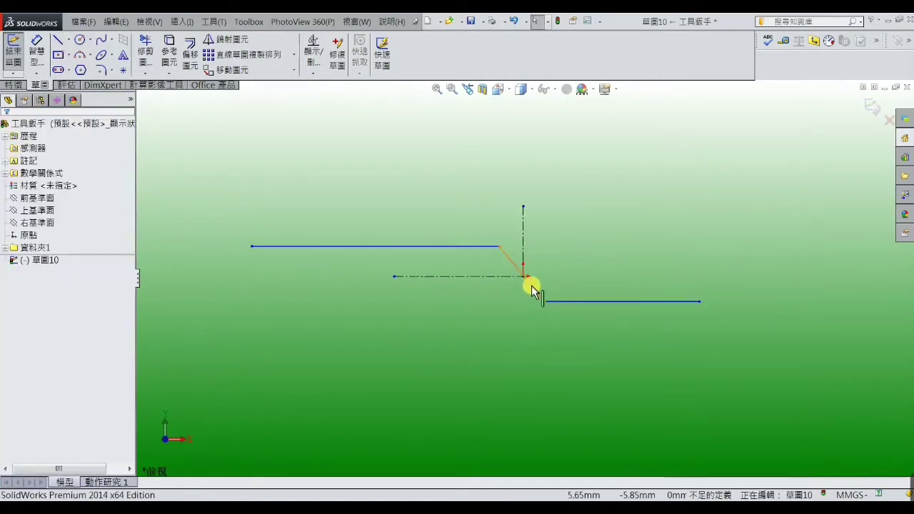
scroll(528, 291, "down", 2)
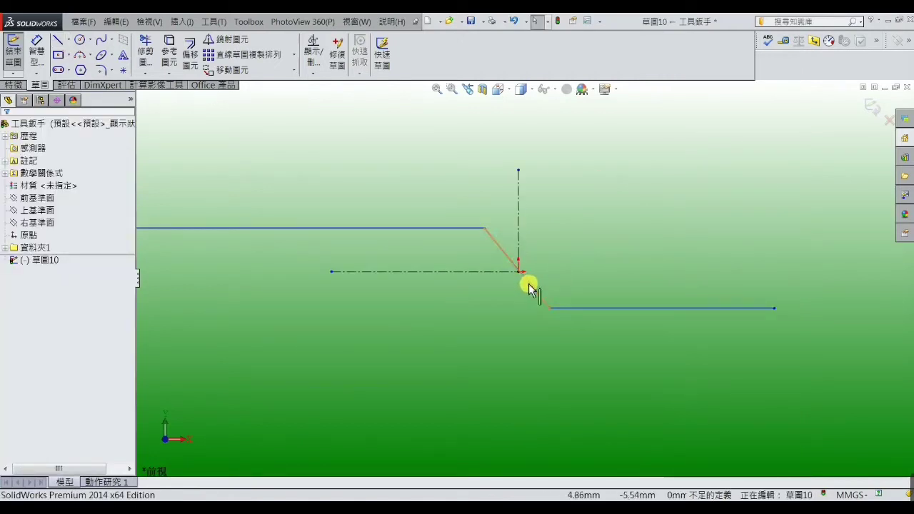
Step: Add a 置於線段中點 relation placing the diagonal's midpoint on the origin
left_click(529, 288)
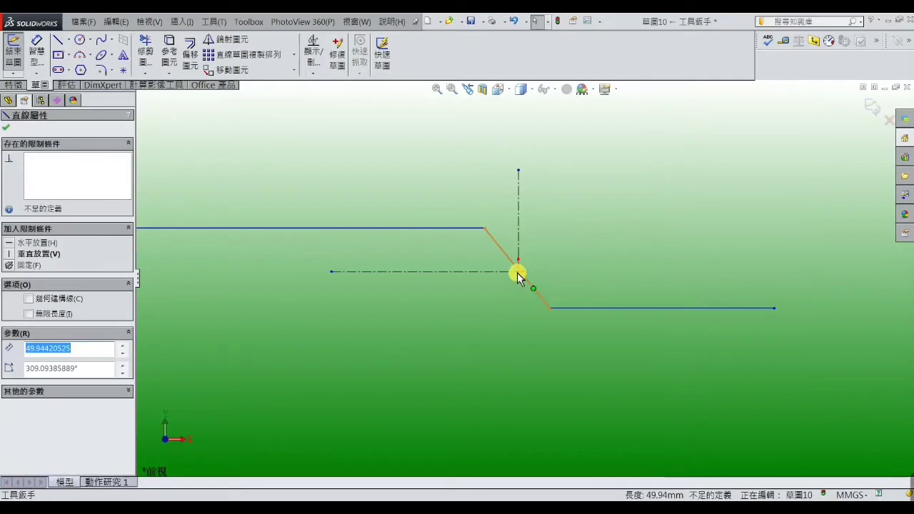
left_click(518, 271, "ctrl")
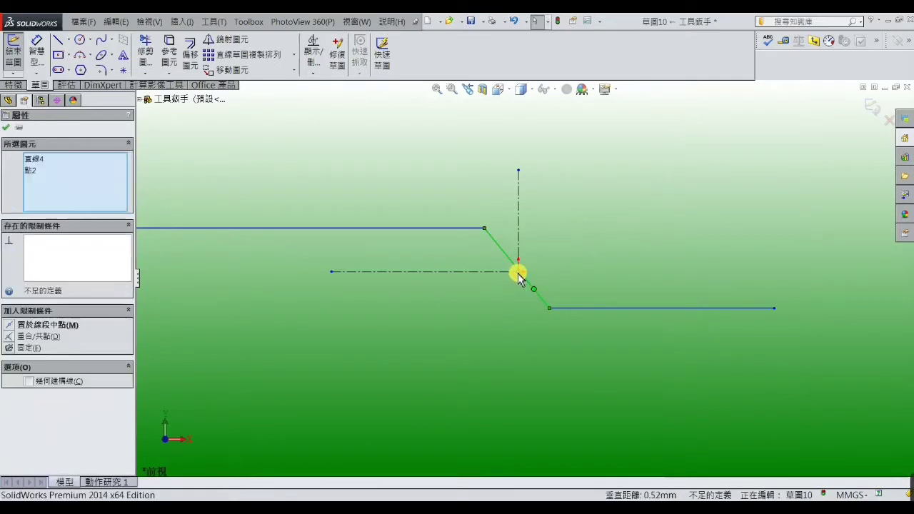
left_click(21, 337)
left_click(372, 325)
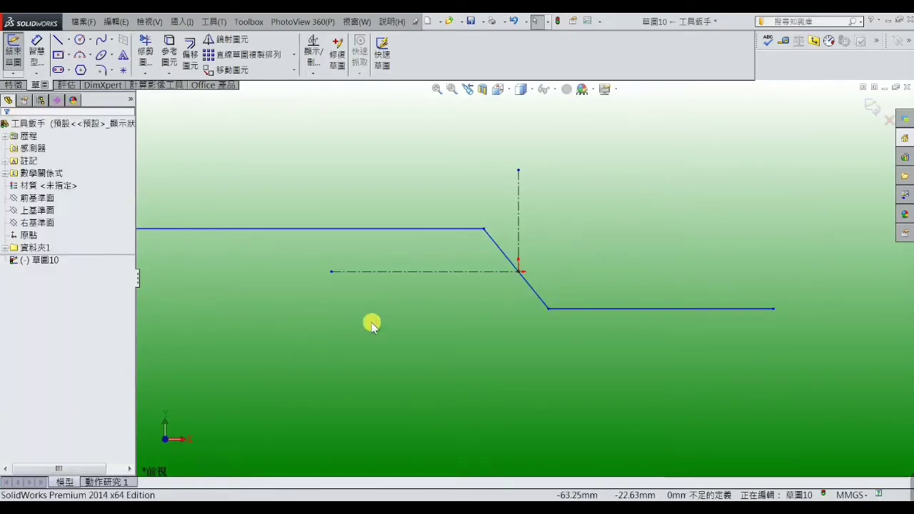
left_click(520, 272)
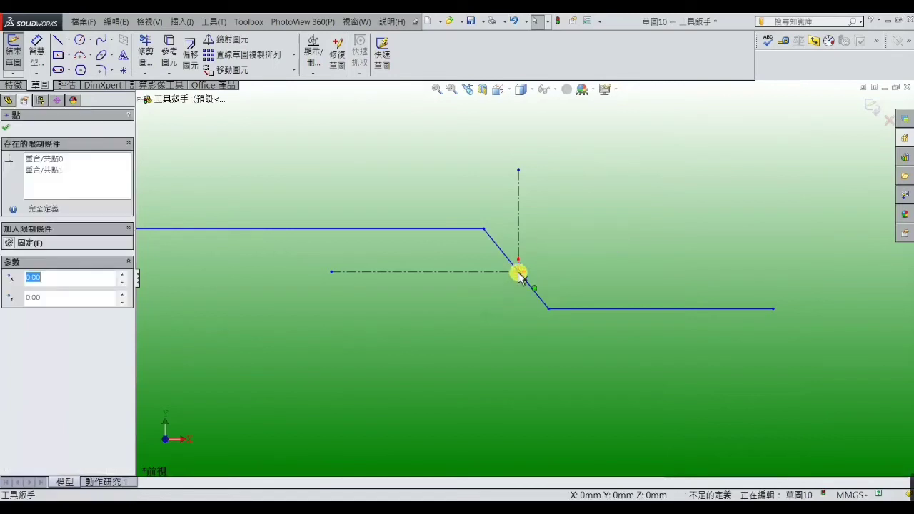
left_click(541, 265)
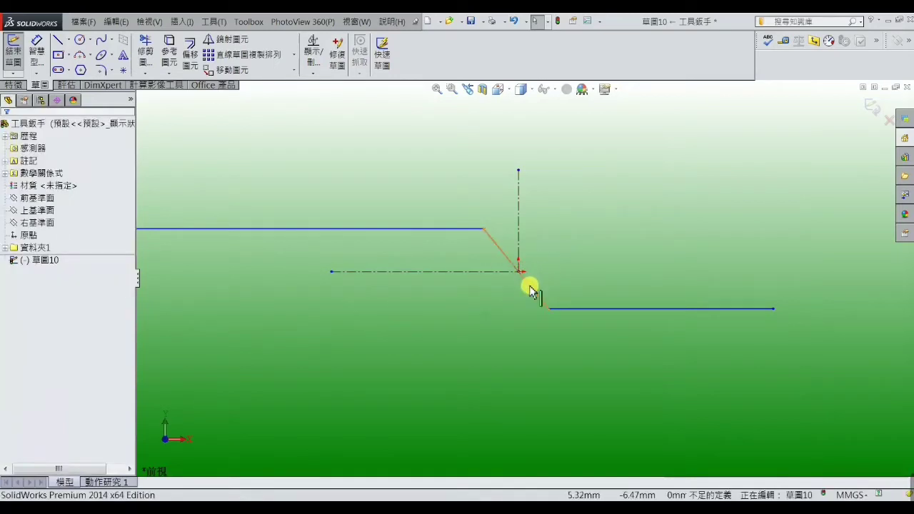
left_click(530, 285)
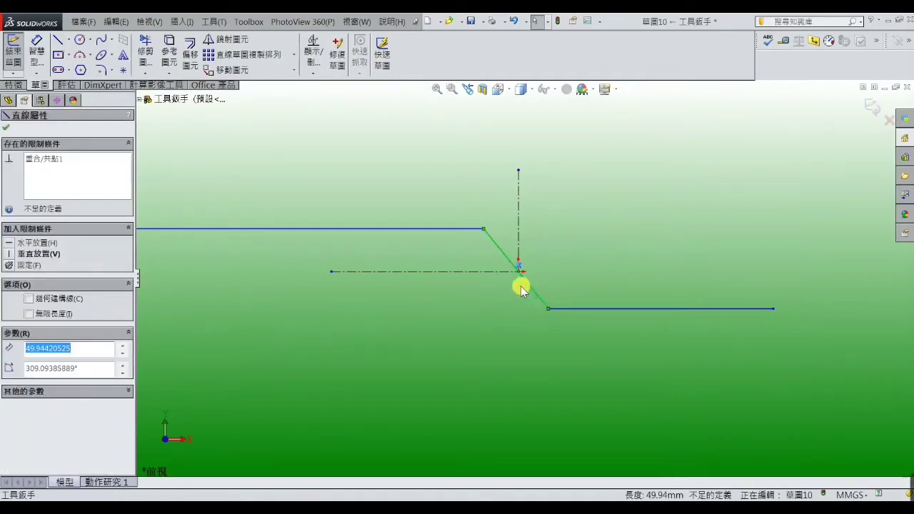
left_click(520, 274, "ctrl")
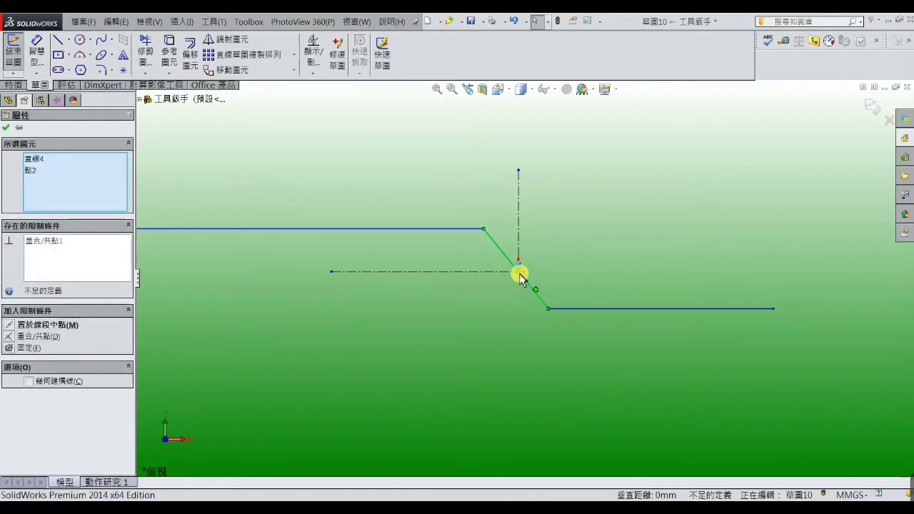
left_click(10, 325)
left_click(283, 328)
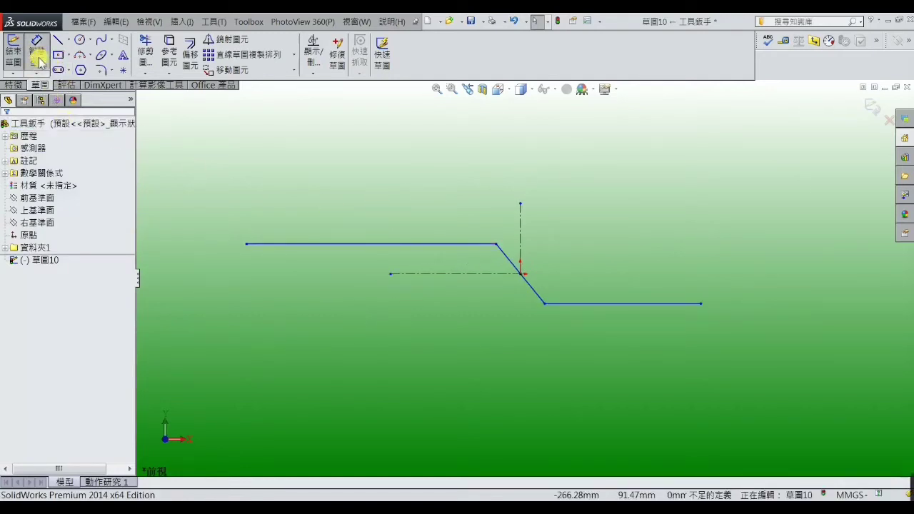
Step: Dimension the angle between the upper line and the diagonal to 135°
left_click(457, 246)
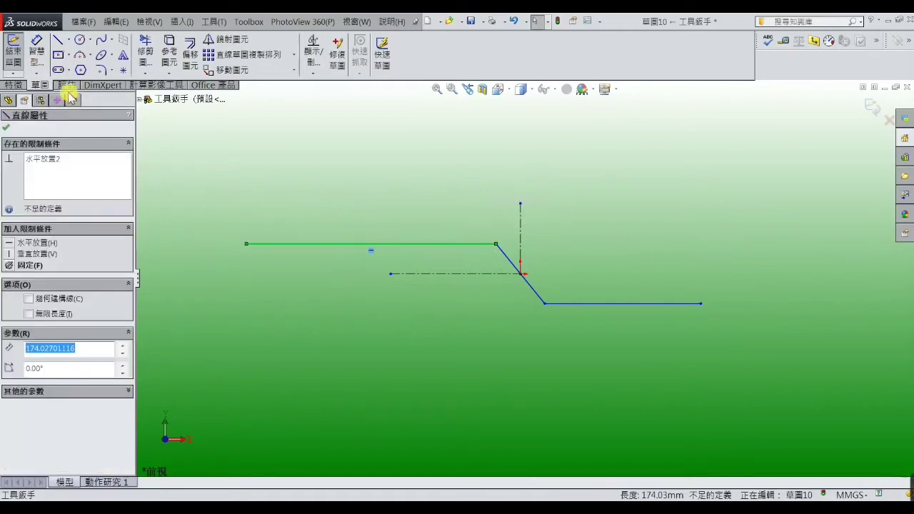
left_click(37, 52)
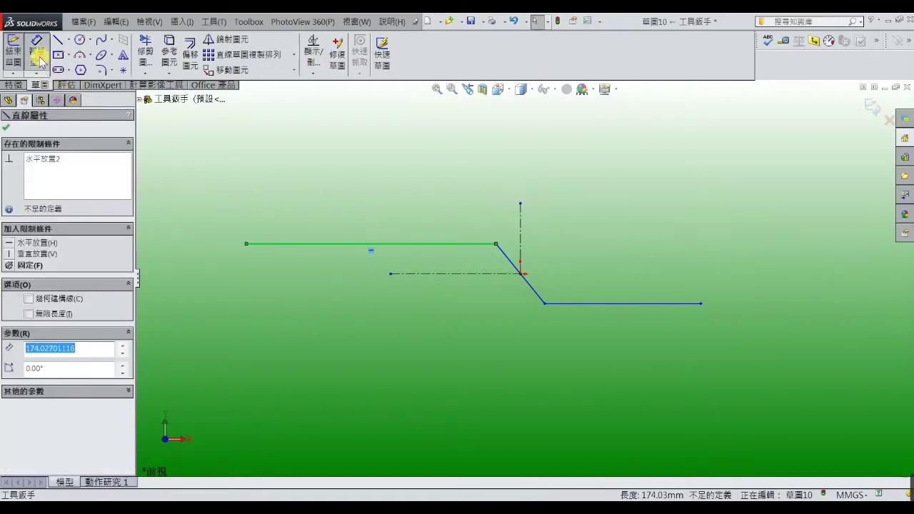
left_click(448, 244)
left_click(509, 265)
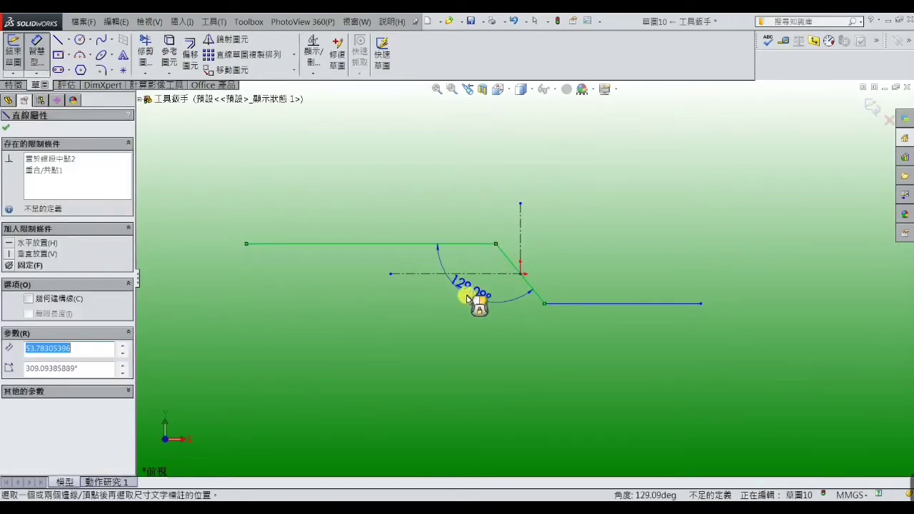
left_click(467, 300)
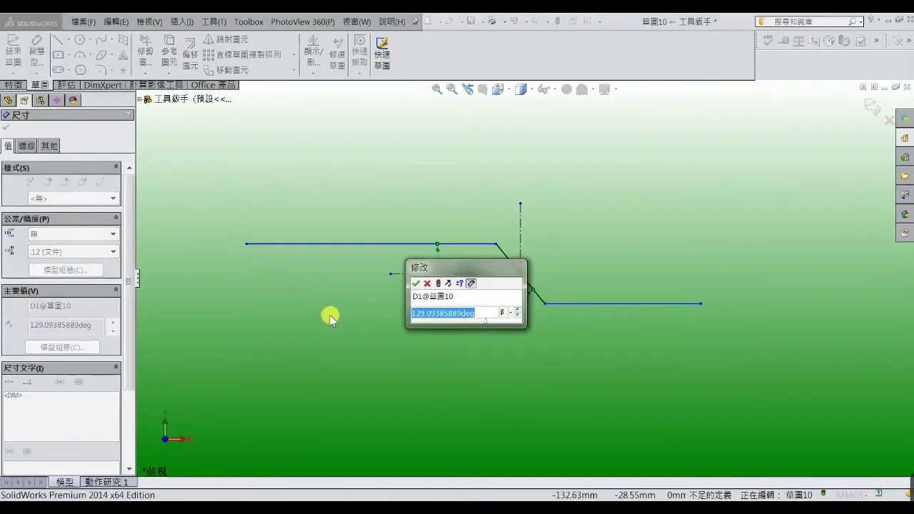
type("135")
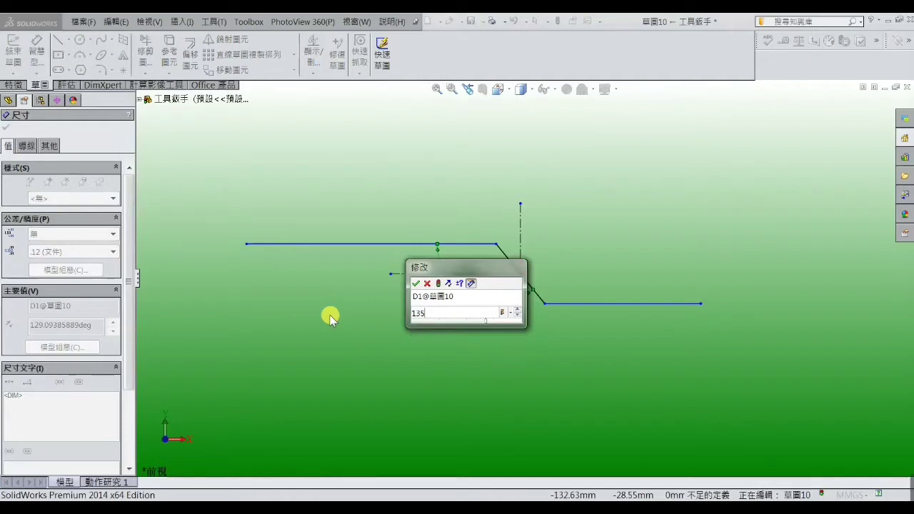
key("Return")
left_click(442, 224)
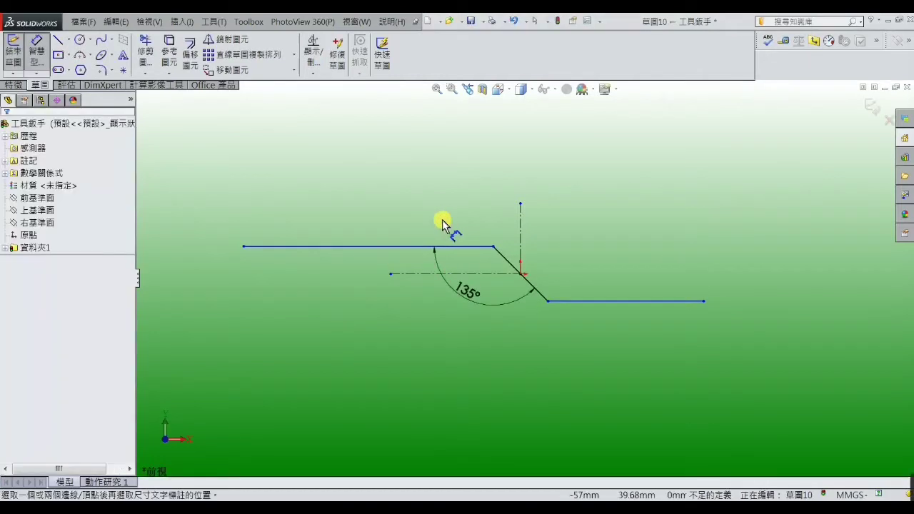
Step: Dimension the slanted segment to 10 and check the reference drawing
left_click(530, 284)
left_click(540, 279)
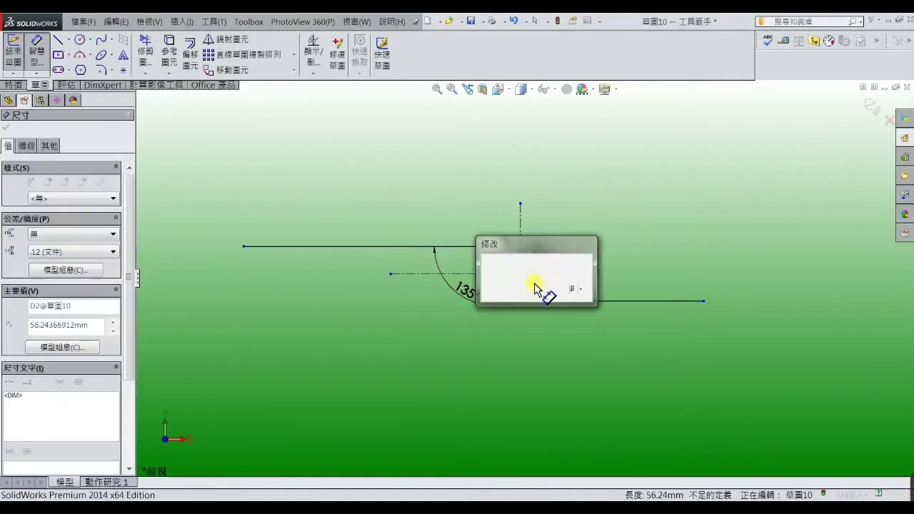
type("1")
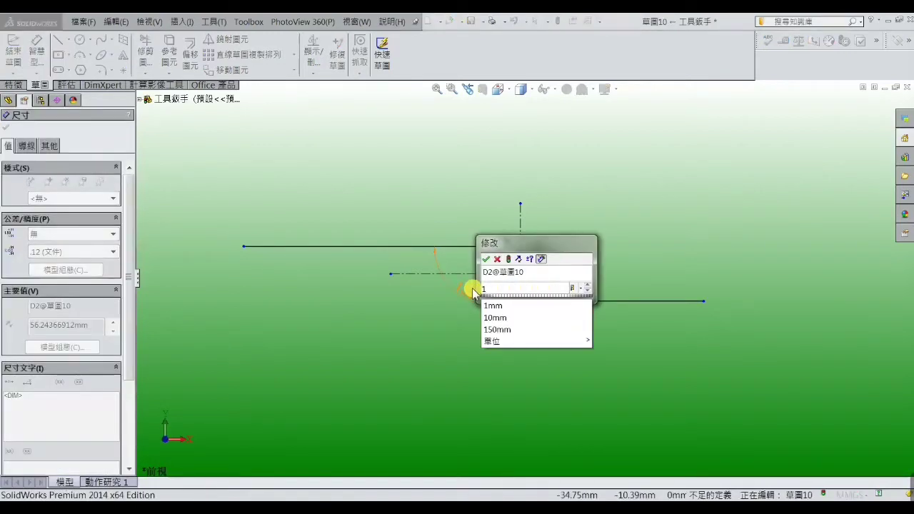
type("0")
key("Return")
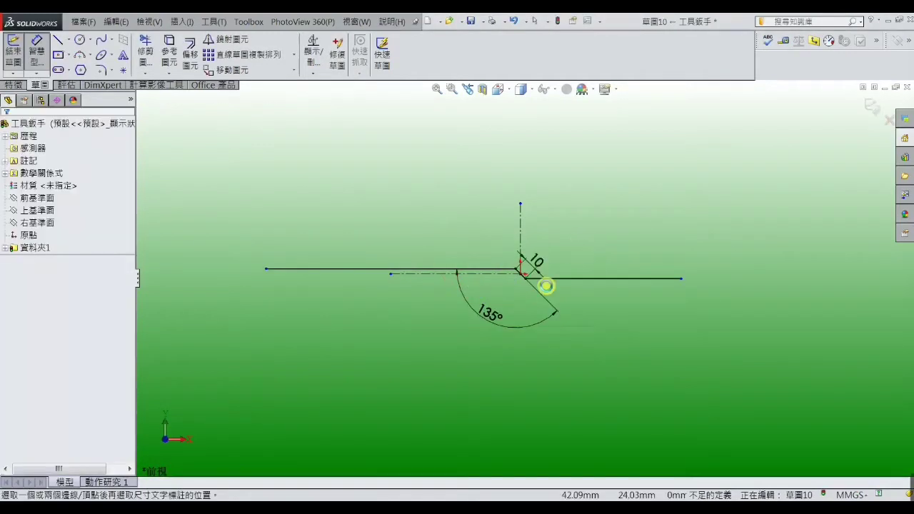
scroll(494, 310, "down", 2)
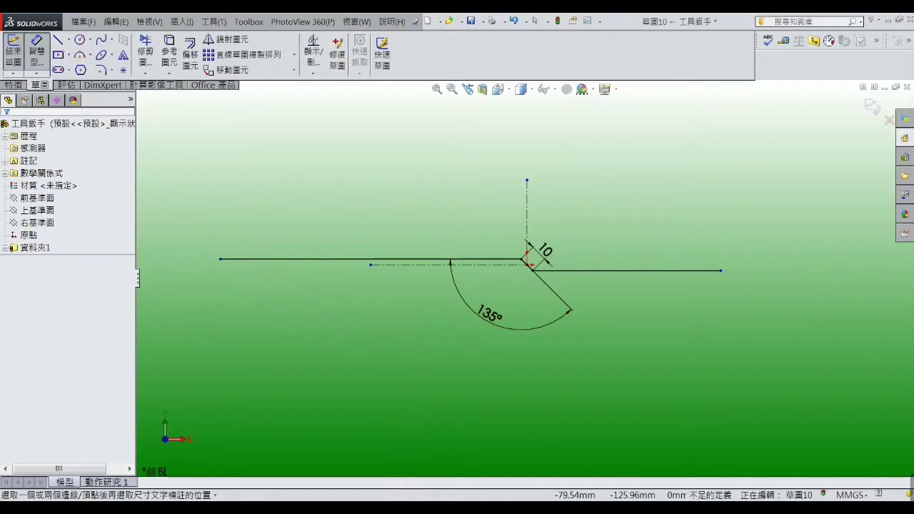
key("alt+Tab")
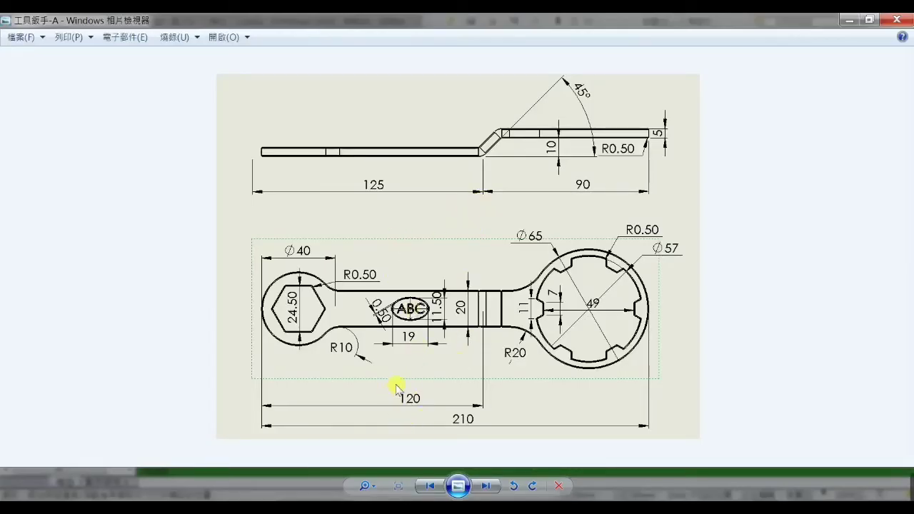
left_click(848, 20)
Step: Dimension the left horizontal line to 125
left_click(382, 259)
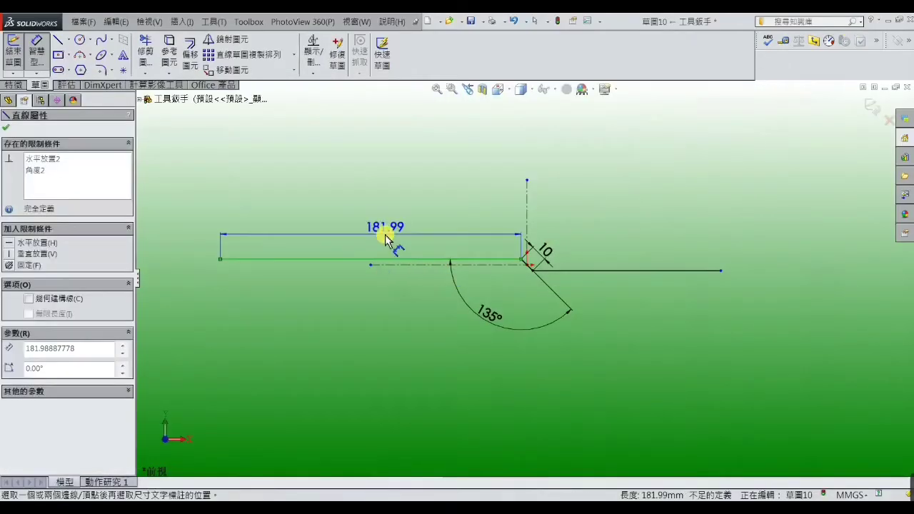
left_click(385, 240)
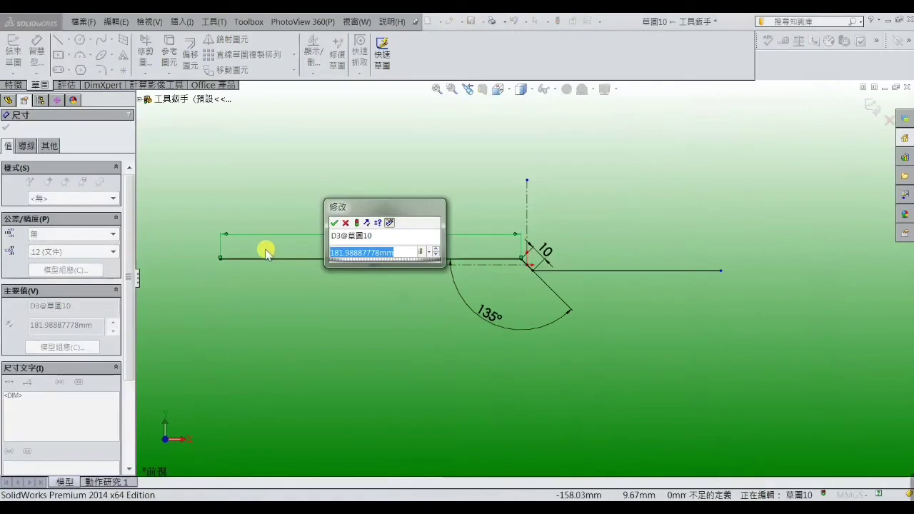
type("125")
key("Return")
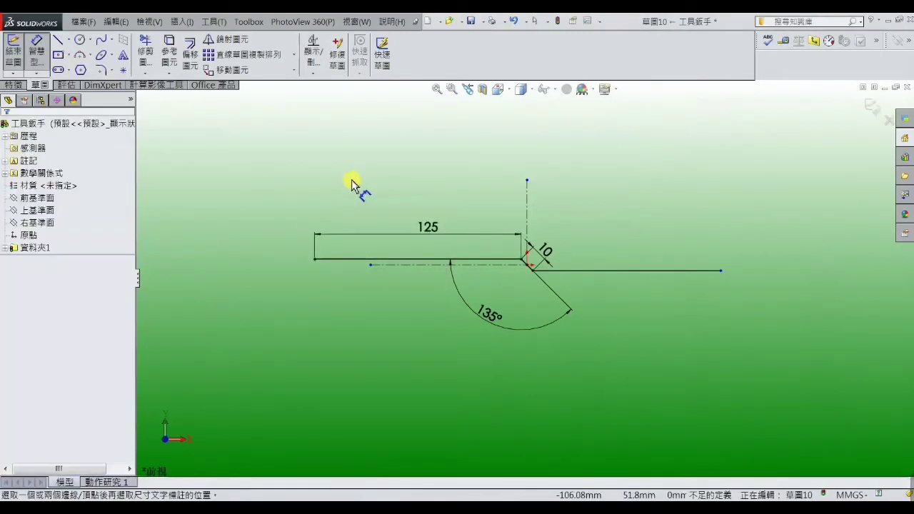
Step: Dimension the overall endpoint-to-endpoint horizontal span to 250, then consult the reference drawing
left_click(314, 260)
left_click(722, 271)
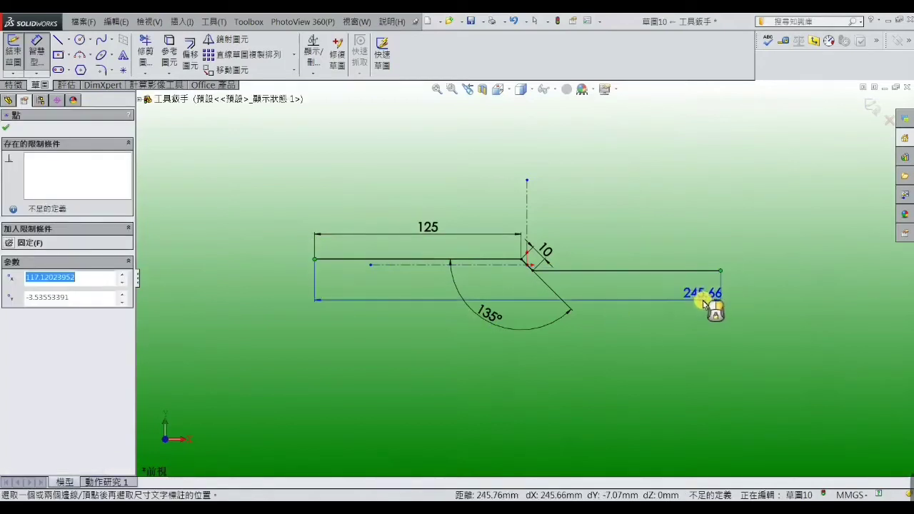
left_click(517, 357)
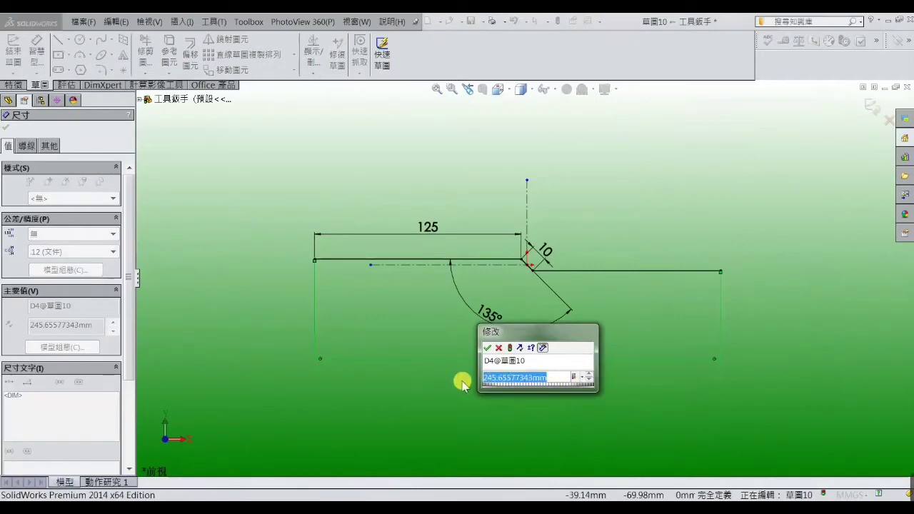
type("250")
key("Return")
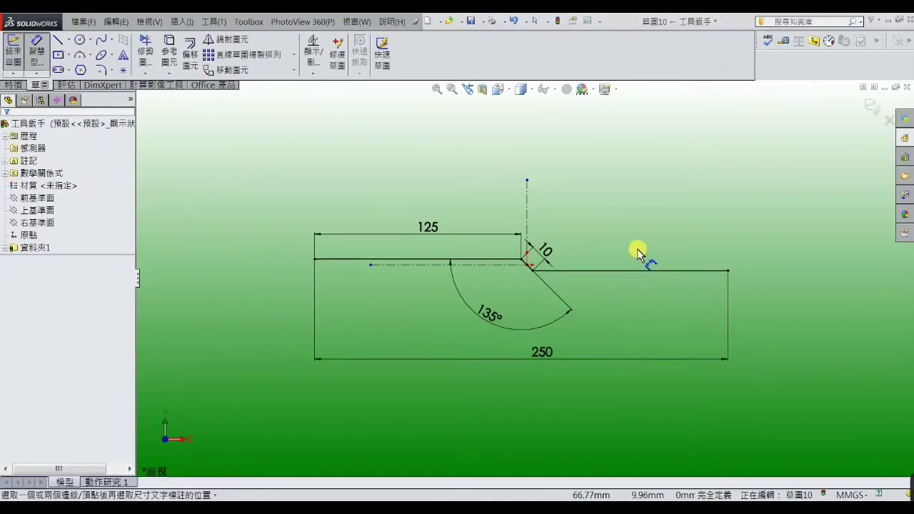
left_click(434, 507)
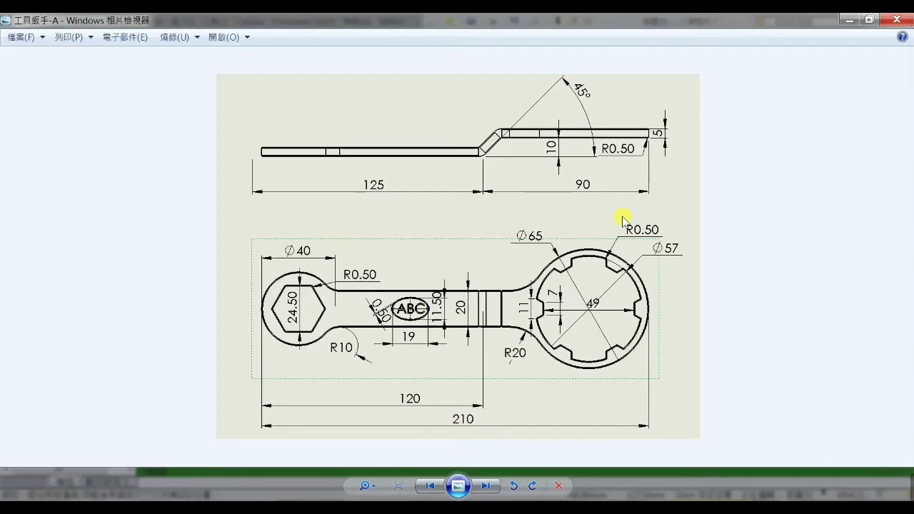
left_click(848, 21)
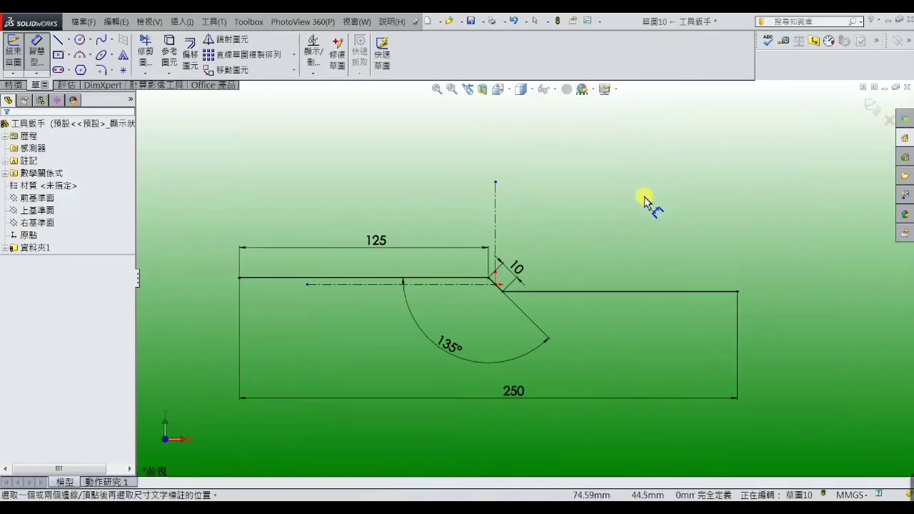
Step: Start a Base Flange from 草圖10 and set its thickness to 5 mm
left_click(181, 21)
mouse_move(198, 68)
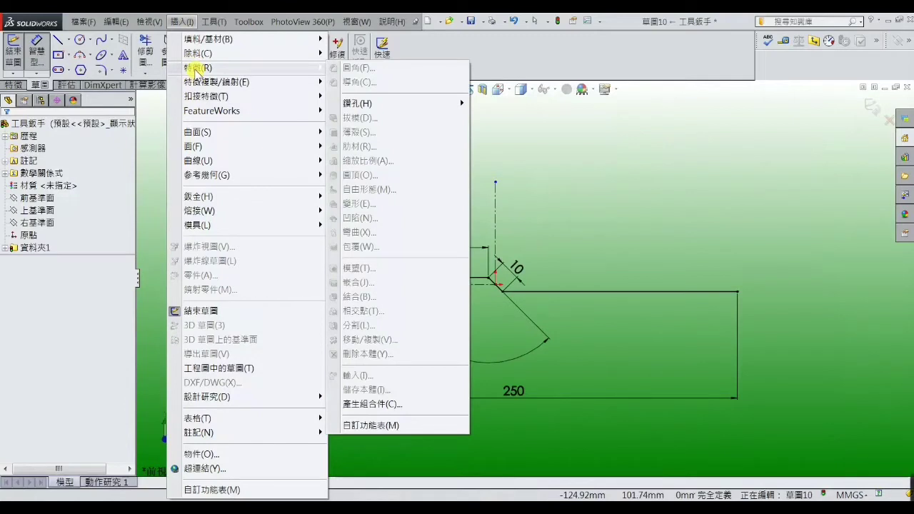
left_click(639, 157)
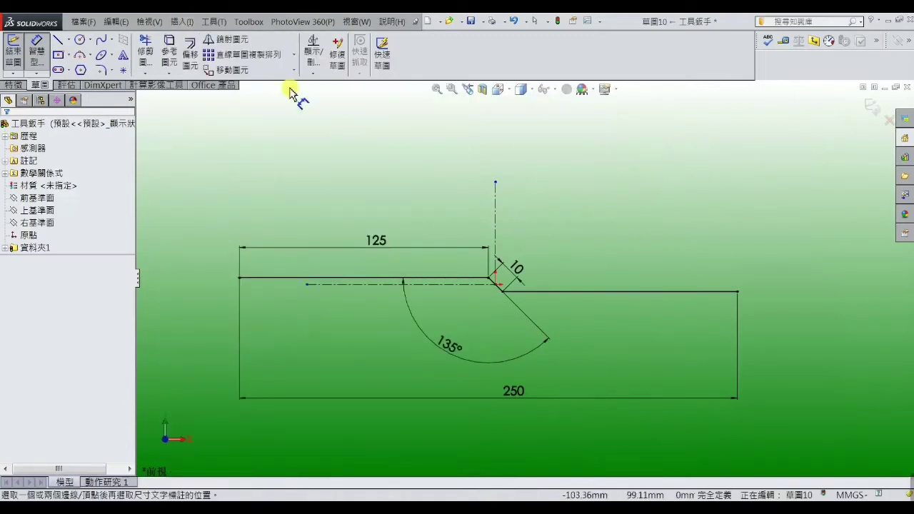
left_click(186, 23)
mouse_move(199, 196)
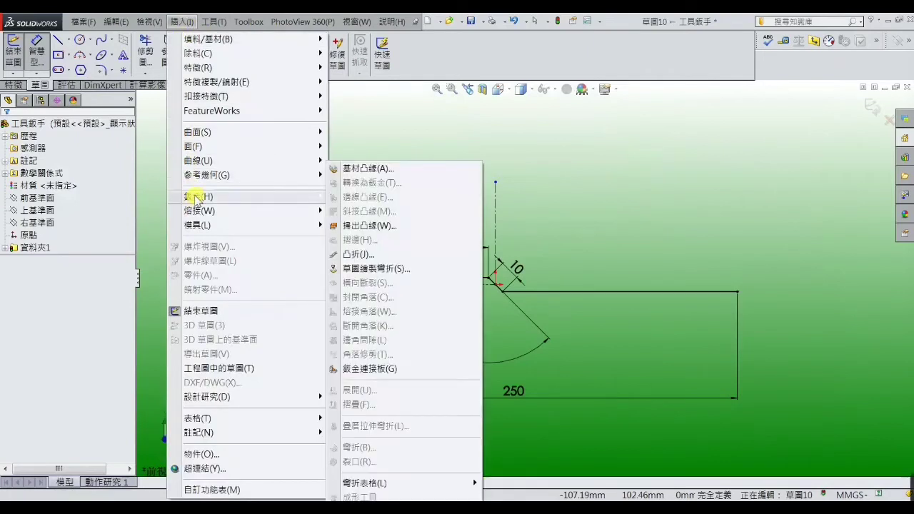
left_click(357, 169)
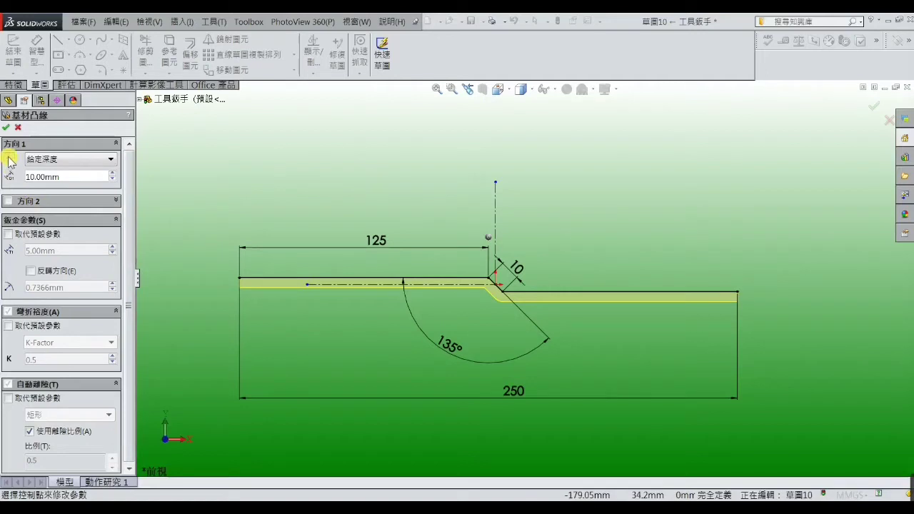
double_click(70, 176)
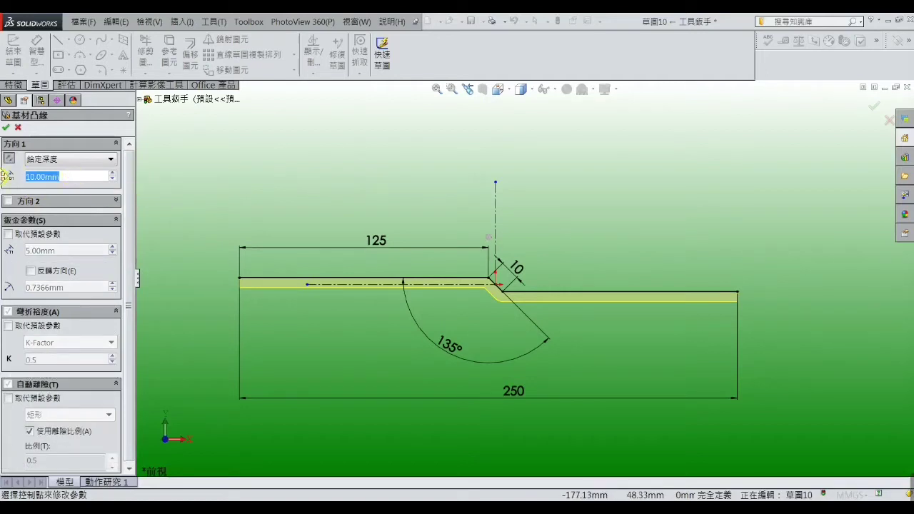
type("5")
key("Return")
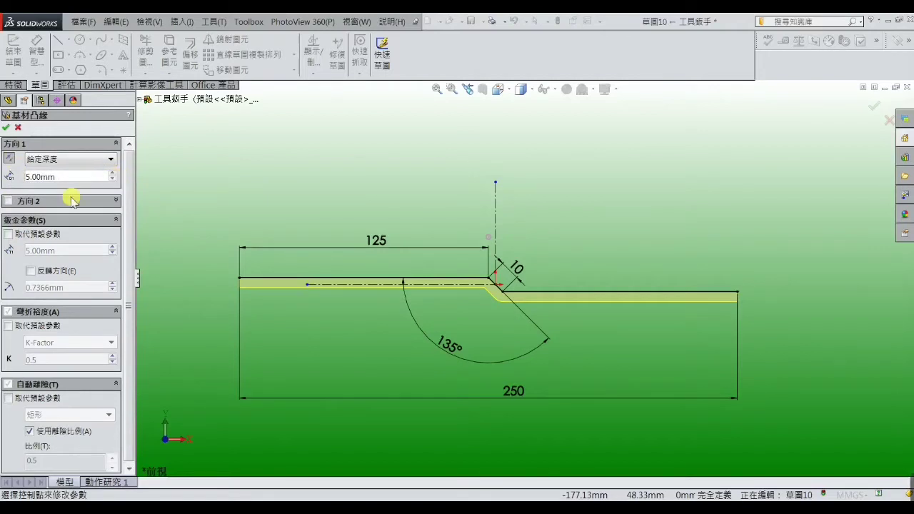
Step: Override to a 0.5 mm bend radius, set Mid Plane depth 80 mm, and confirm the flange
left_click(8, 235)
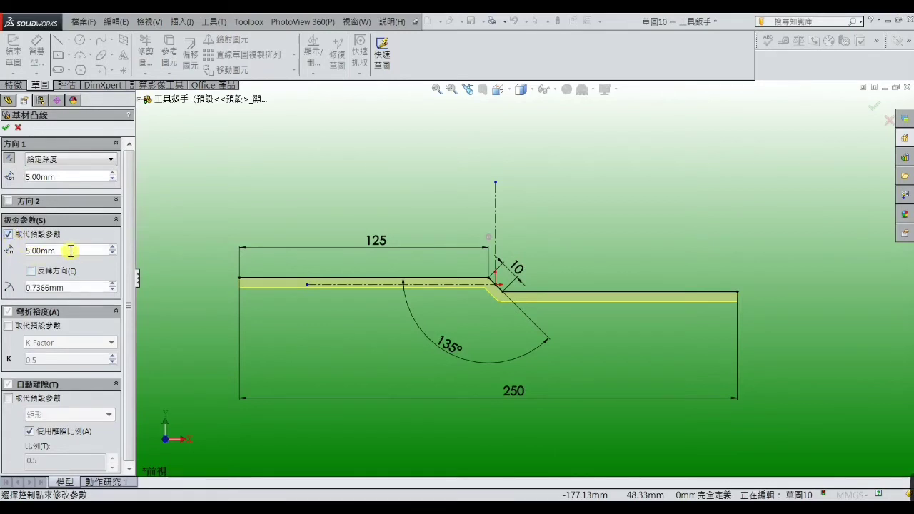
left_click_drag(65, 288, 19, 289)
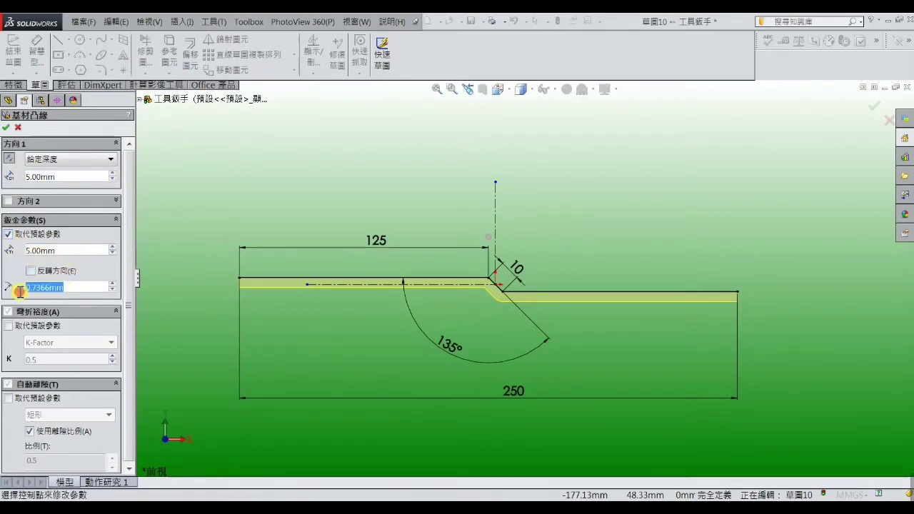
type("0.")
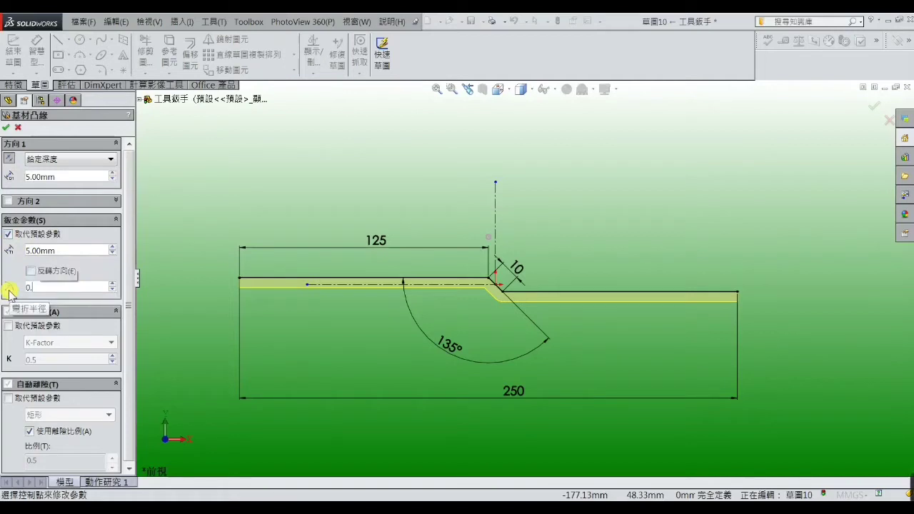
type("5")
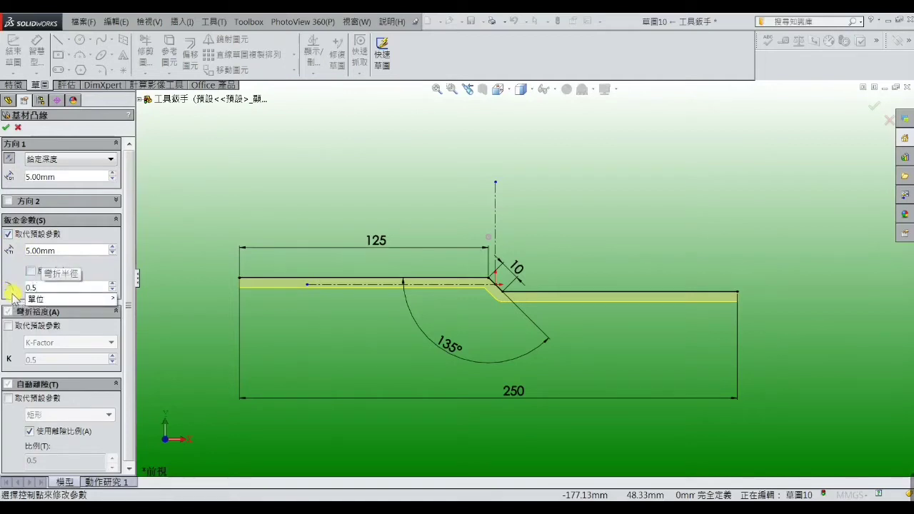
left_click(110, 164)
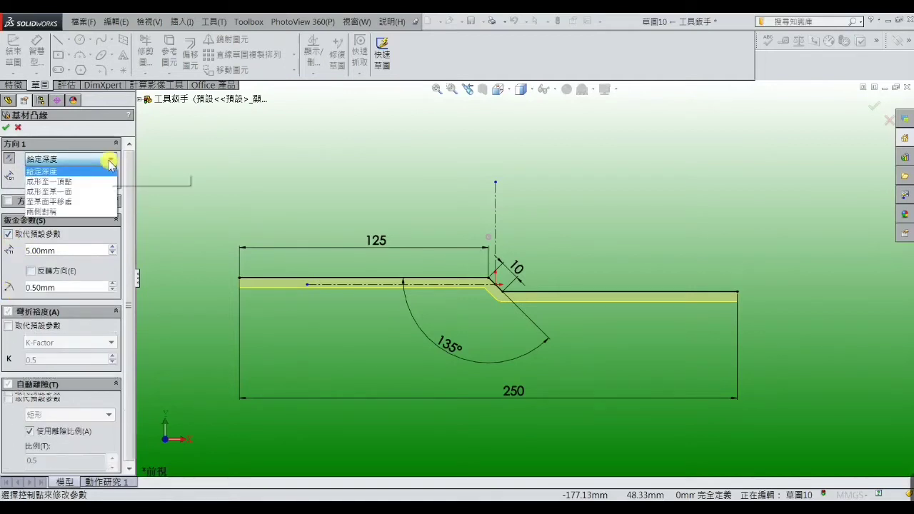
left_click(85, 207)
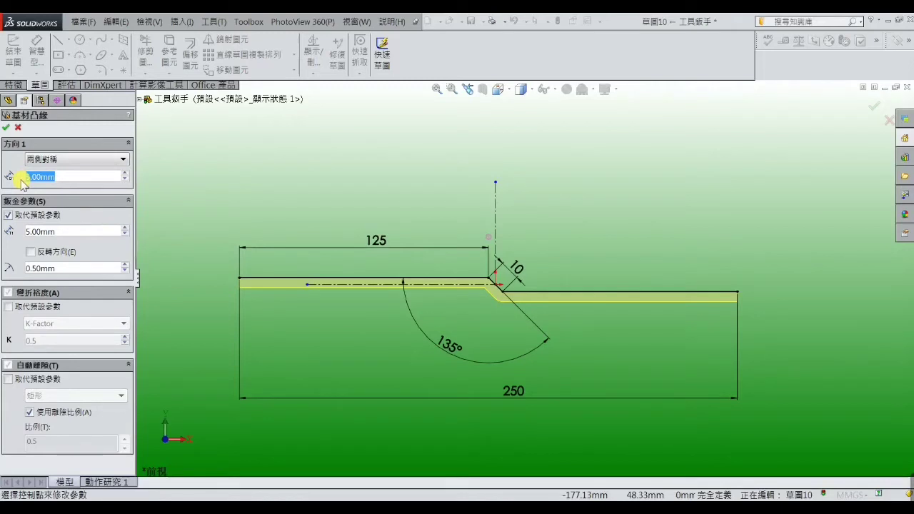
type("10")
key("Return")
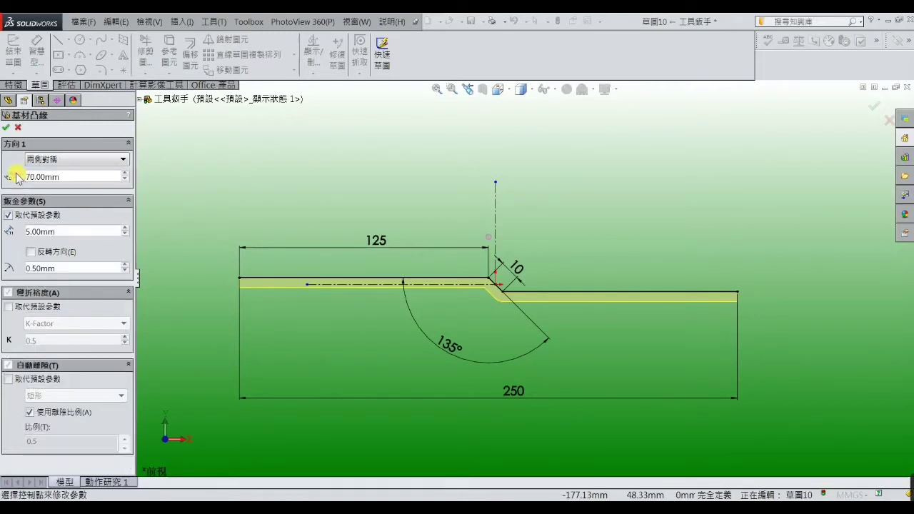
mouse_move(353, 181)
middle_mouse_down()
mouse_move(324, 255)
mouse_move(324, 305)
middle_mouse_up()
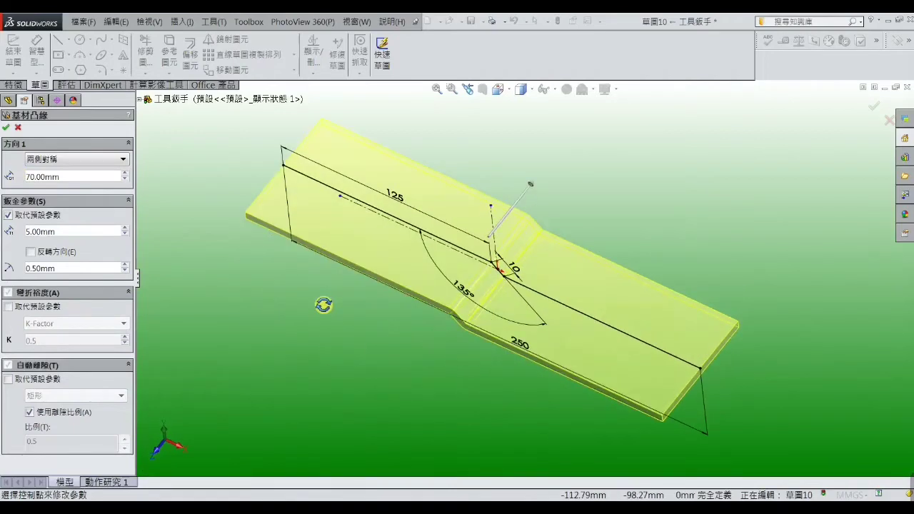
left_click(125, 173)
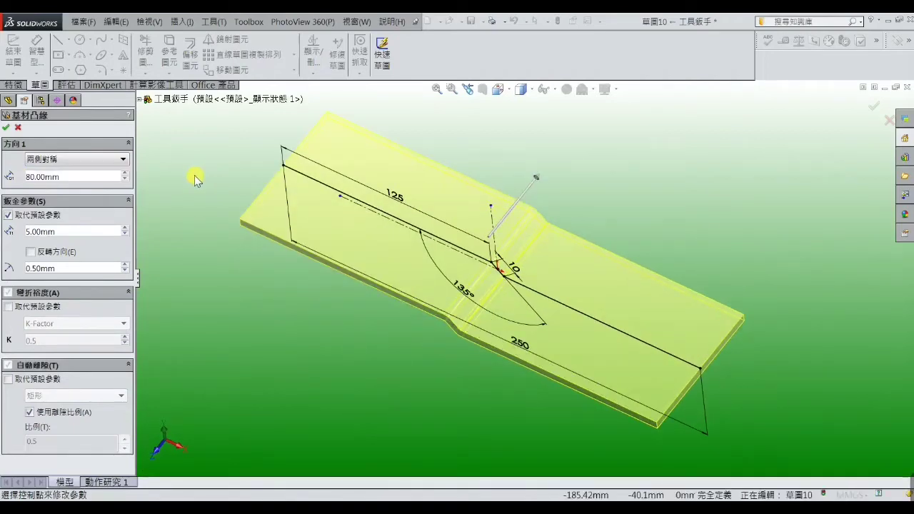
left_click(7, 129)
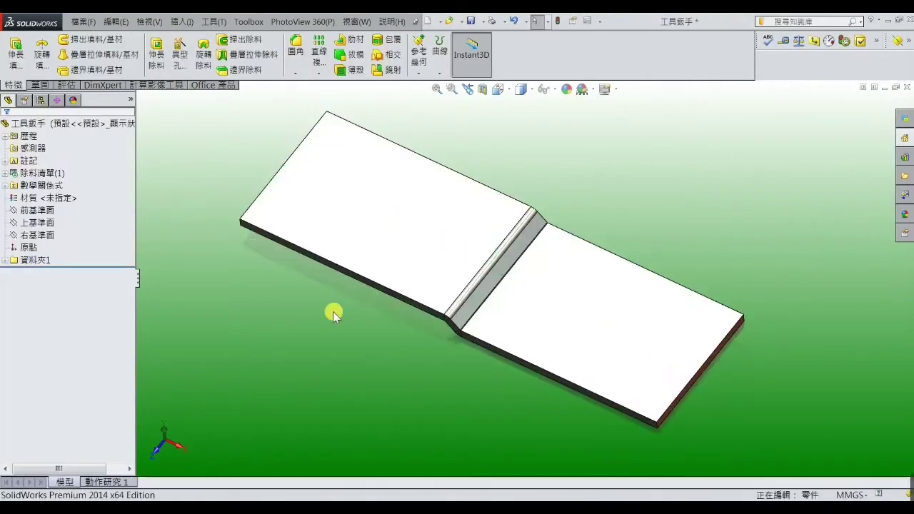
Step: Open a sketch on the plate's face and orient the view Normal To it
mouse_move(332, 312)
middle_mouse_down()
mouse_move(396, 184)
mouse_move(426, 208)
mouse_move(396, 274)
mouse_move(461, 245)
mouse_move(453, 255)
mouse_move(465, 310)
middle_mouse_up()
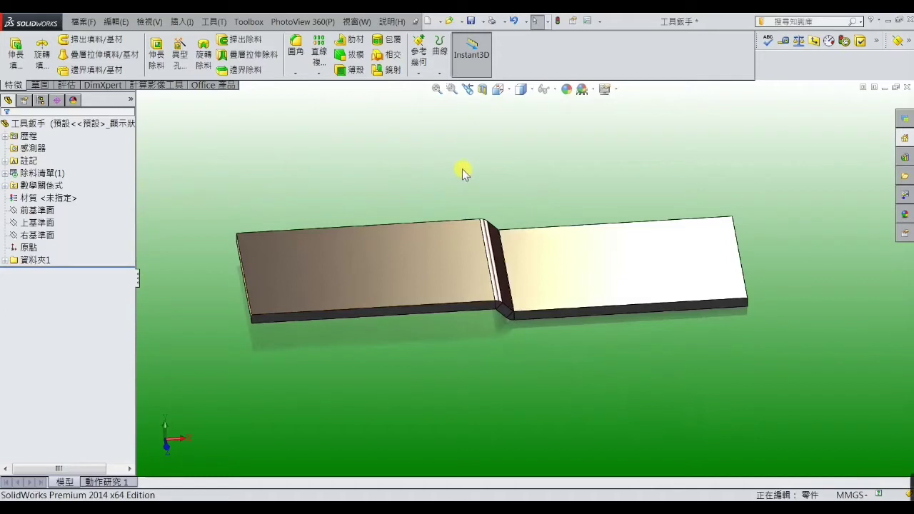
left_click(416, 254)
left_click(454, 214)
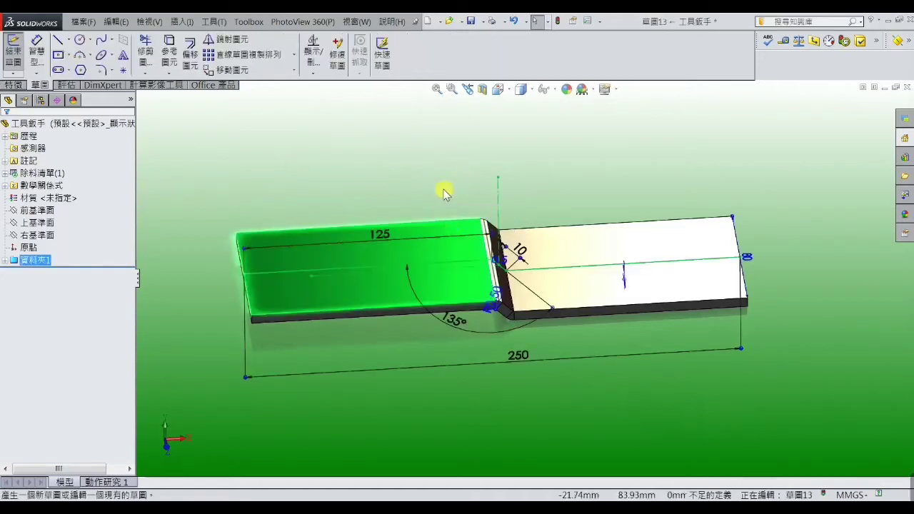
left_click(509, 94)
left_click(567, 156)
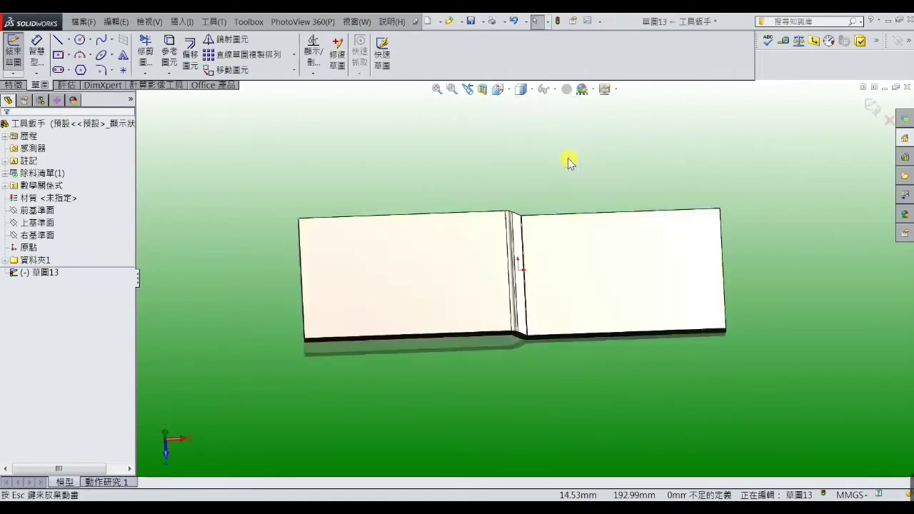
Step: Draw a horizontal construction centreline across the plate
left_click(59, 42)
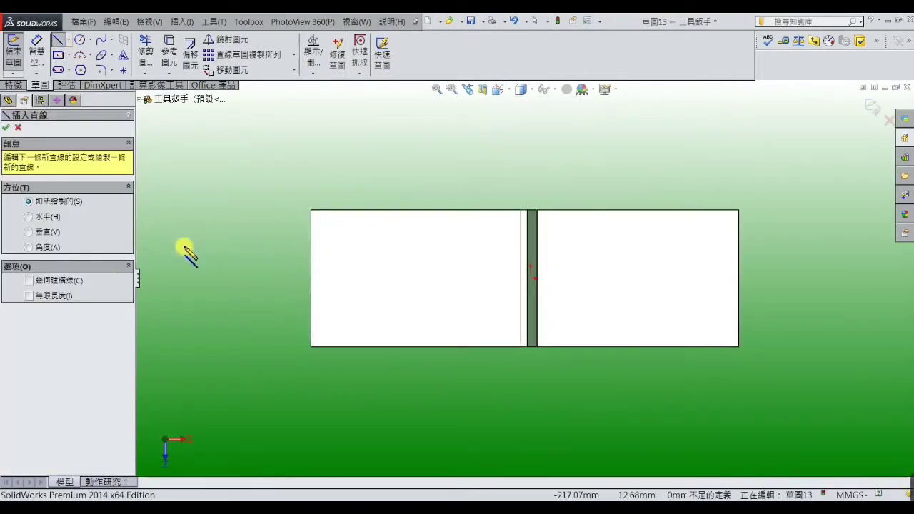
left_click(28, 282)
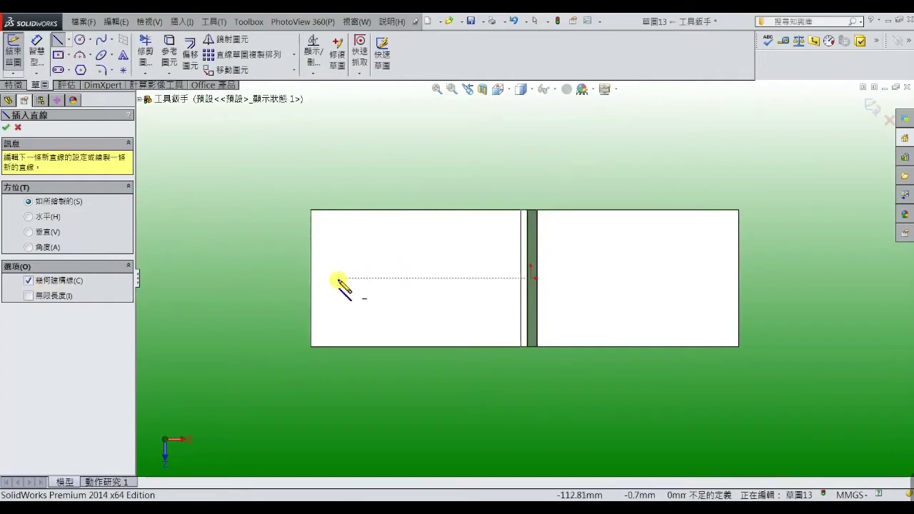
left_click(372, 278)
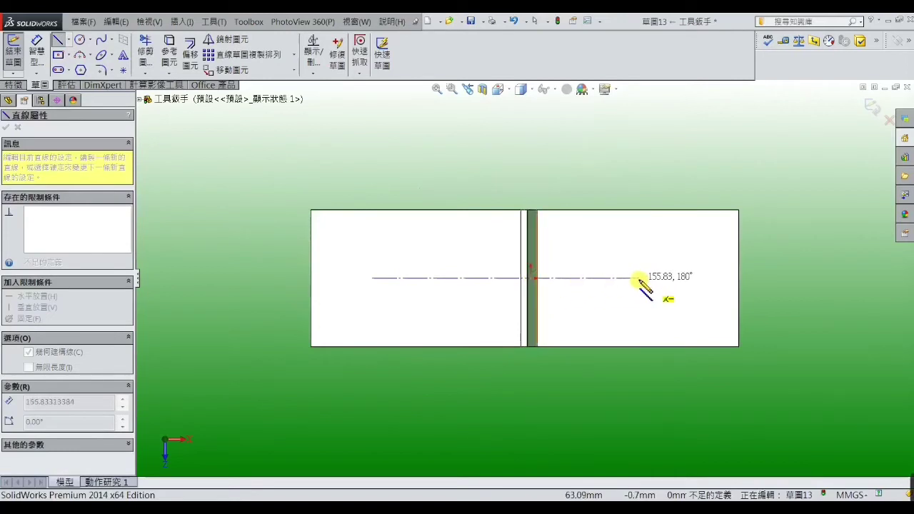
left_click(653, 278)
right_click(655, 277)
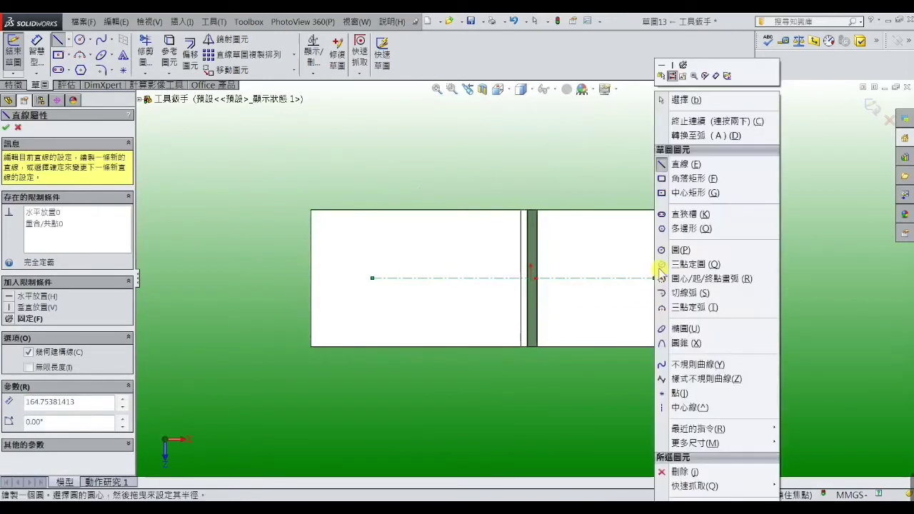
left_click(668, 100)
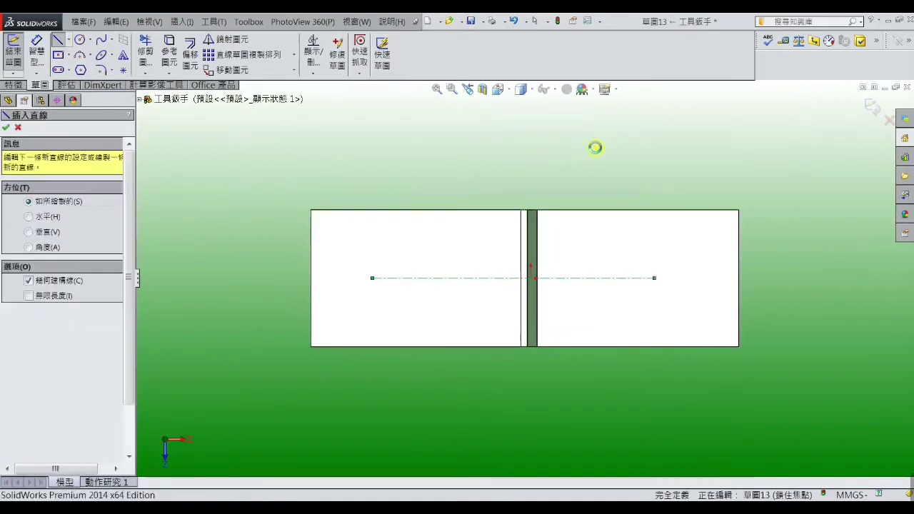
Step: Draw a vertical line from the centreline's middle at the bend upward past the plate
left_click(57, 40)
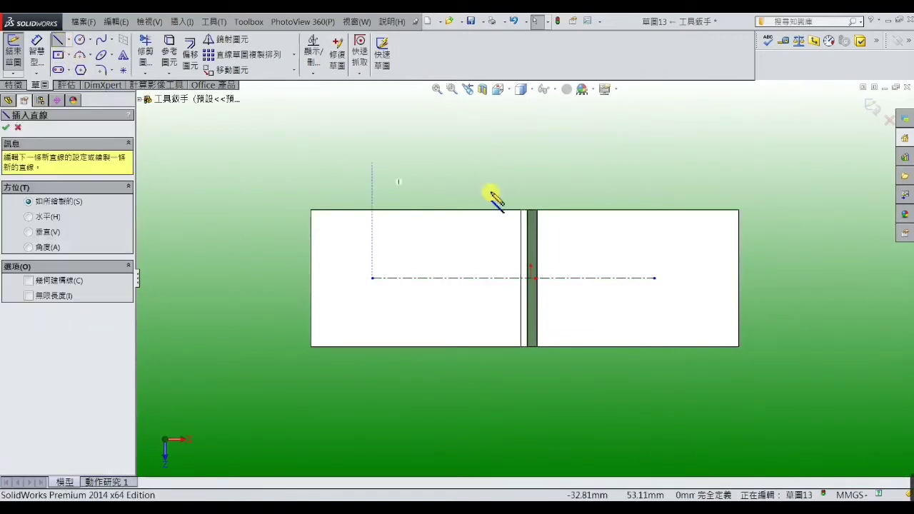
left_click(532, 279)
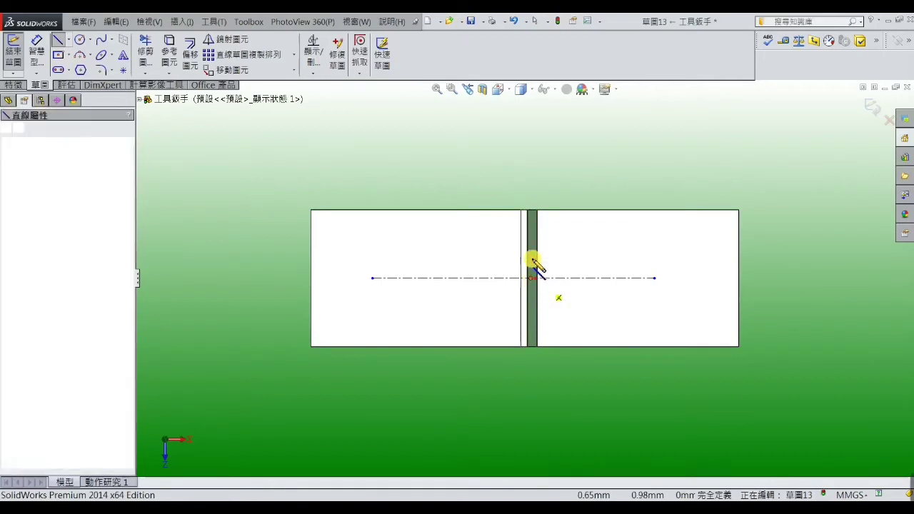
left_click(532, 178)
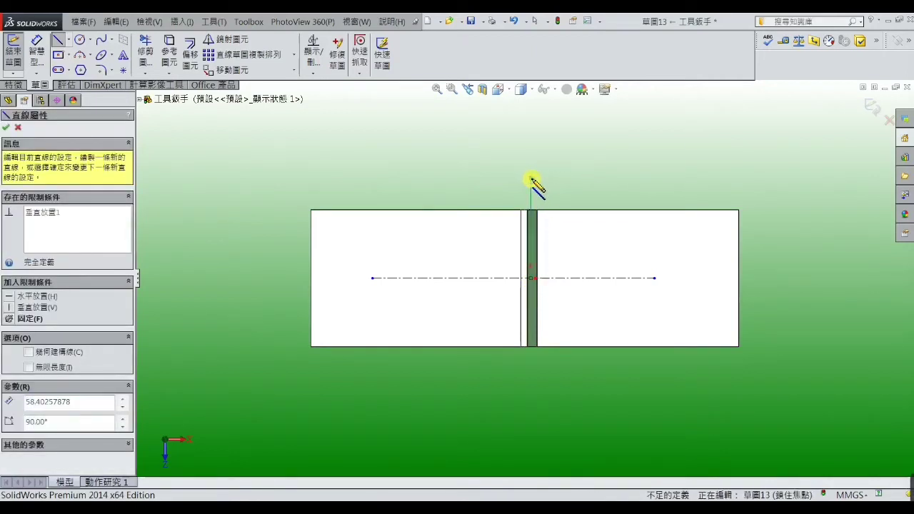
right_click(534, 179)
left_click(543, 96)
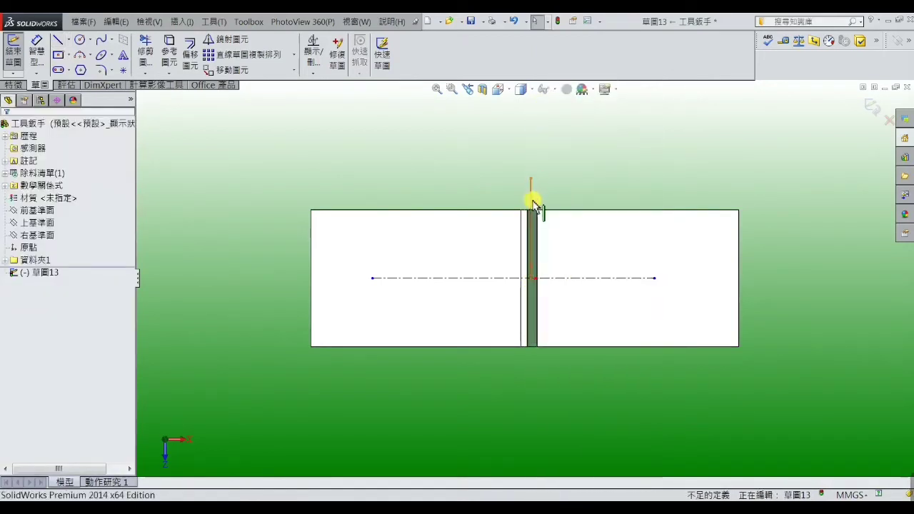
left_click(533, 198)
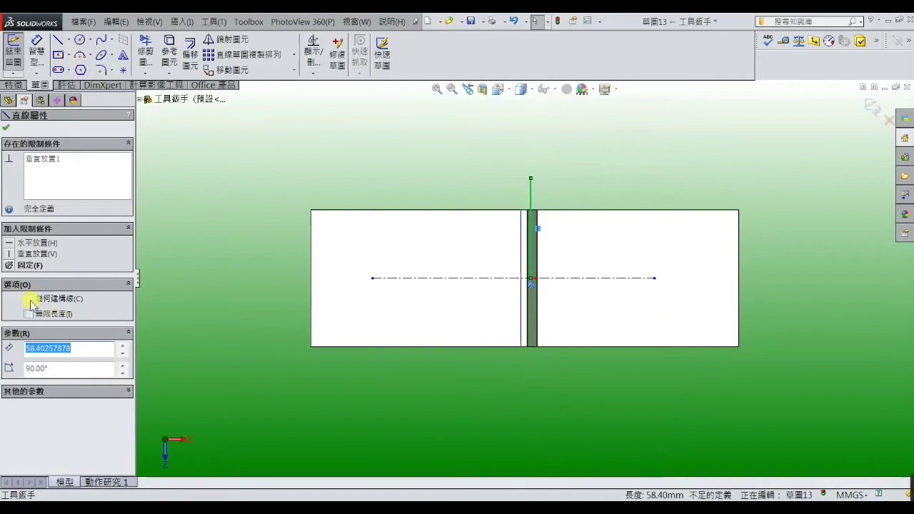
left_click(31, 300)
left_click(214, 272)
scroll(400, 236, "up", 2)
scroll(582, 213, "down", 1)
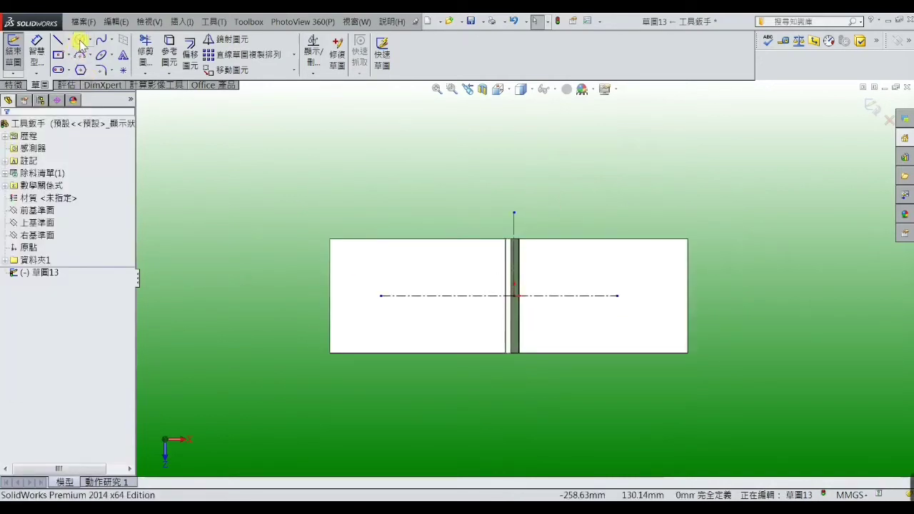
Step: Draw circles centred on the right and left ends of the centreline
left_click(80, 40)
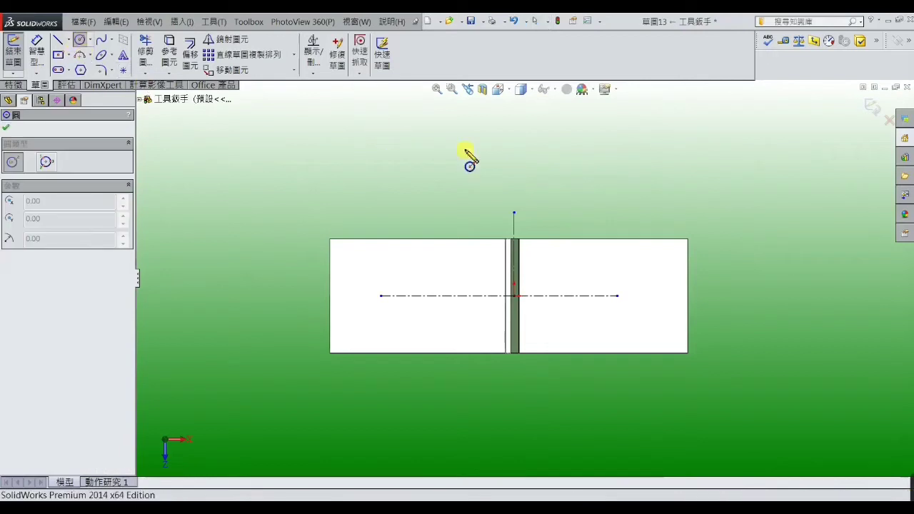
left_click(615, 295)
left_click(599, 254)
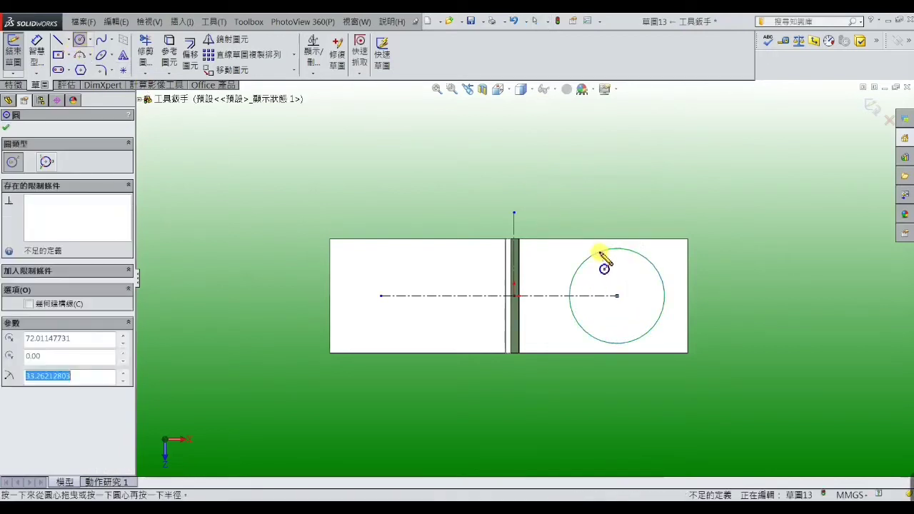
right_click(599, 253)
left_click(612, 136)
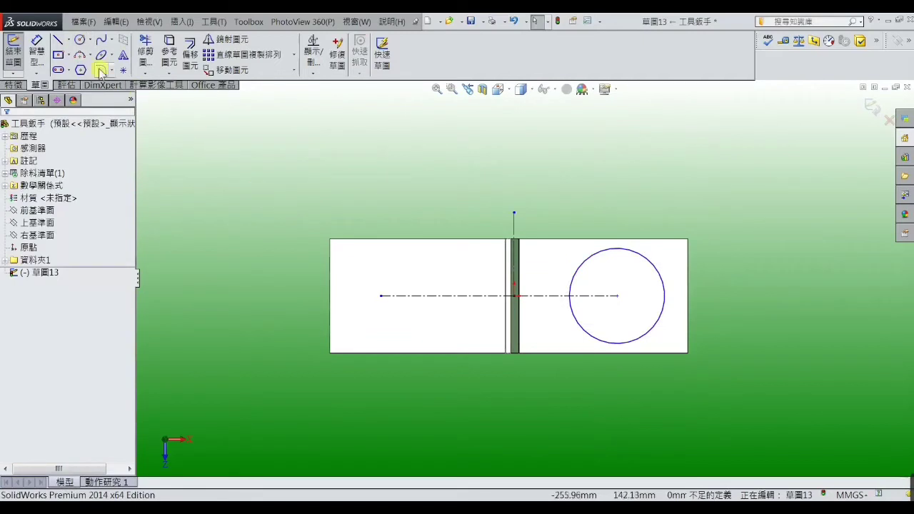
left_click(80, 41)
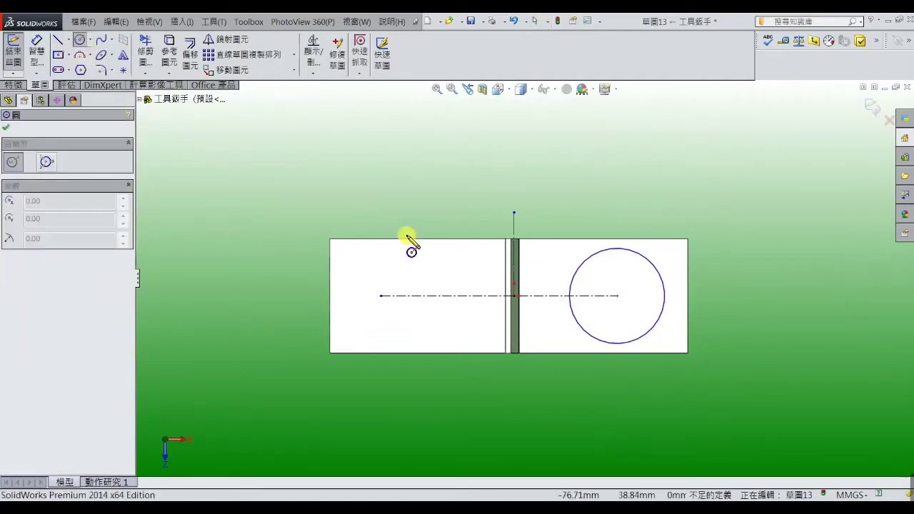
left_click(381, 296)
Step: Dimension the left circle to Ø40
right_click(374, 261)
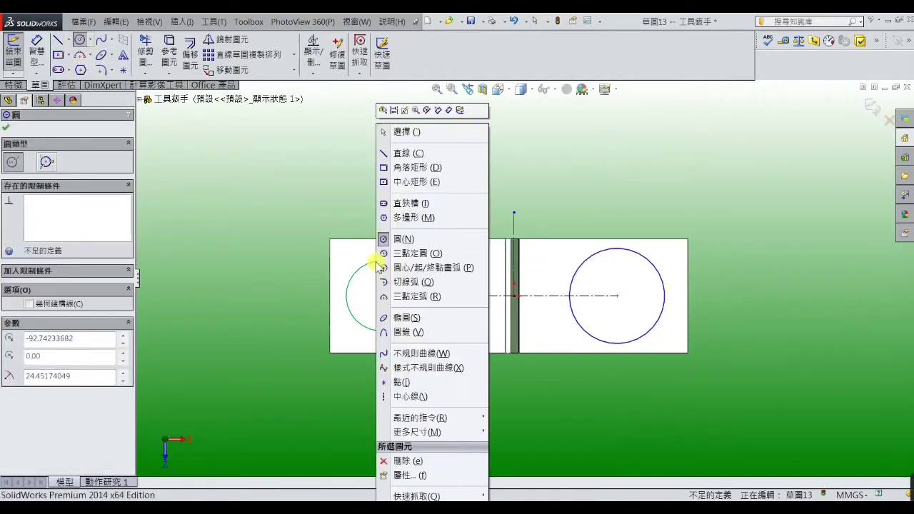
left_click(389, 134)
left_click(36, 50)
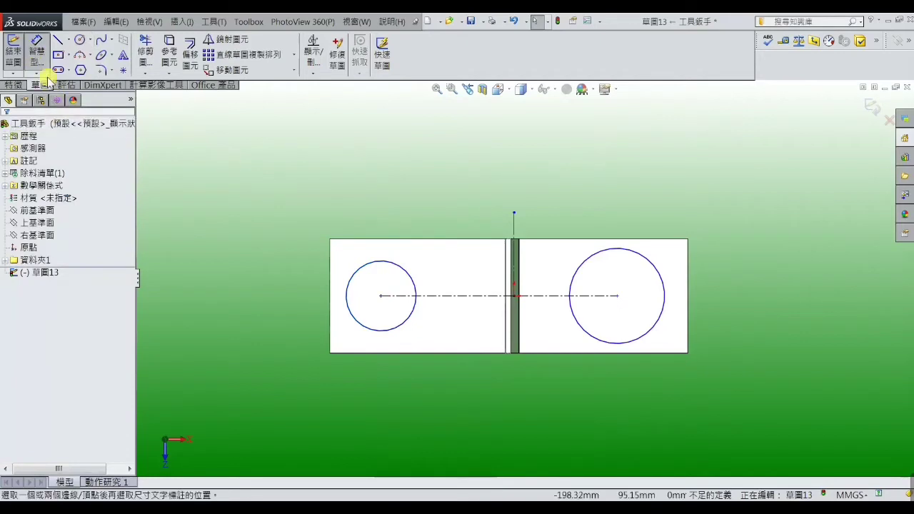
left_click(367, 259)
left_click(364, 264)
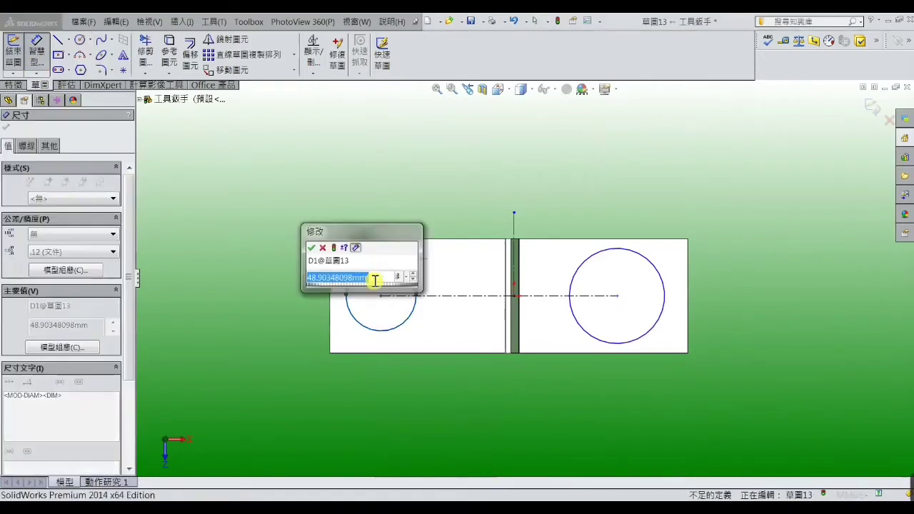
type("40")
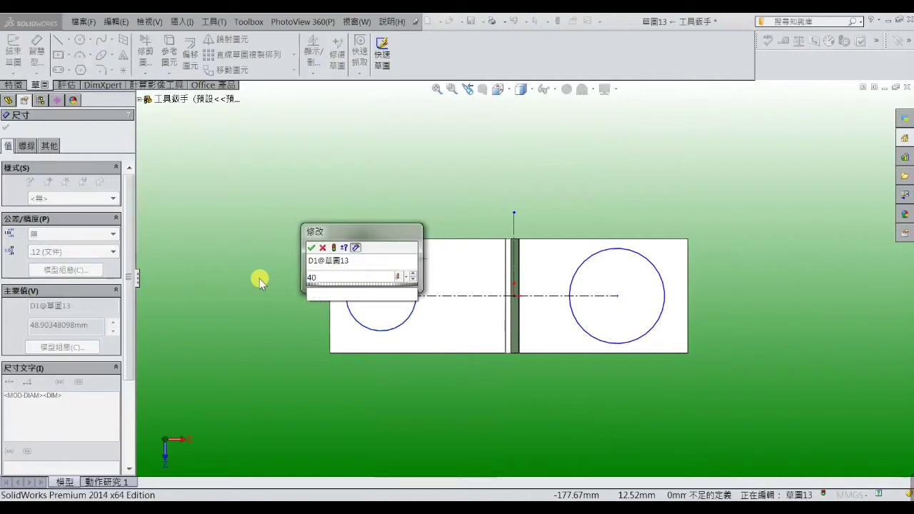
key("Return")
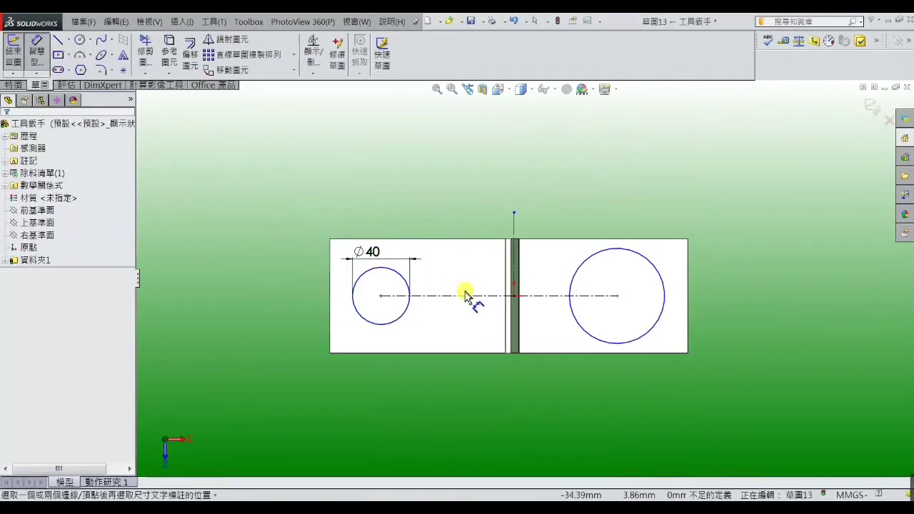
Step: Dimension the right circle to Ø65
scroll(449, 307, "down", 2)
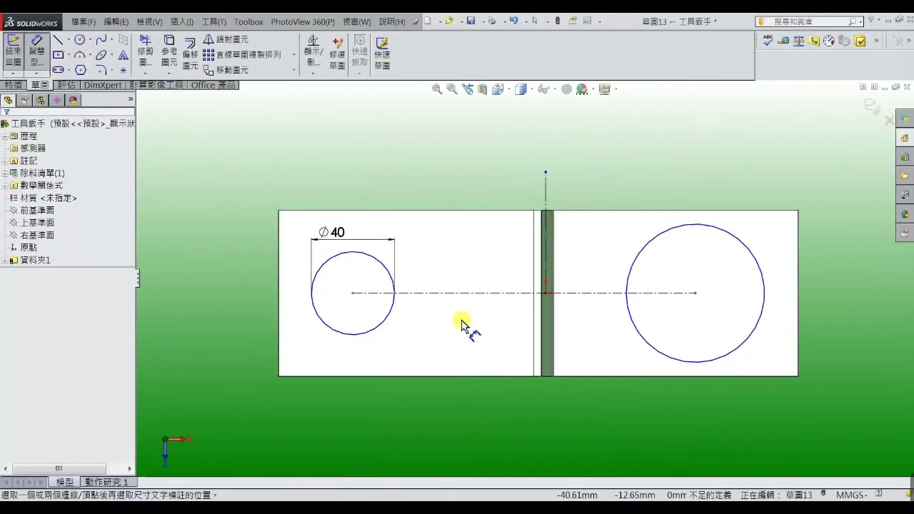
left_click(644, 249)
left_click(635, 244)
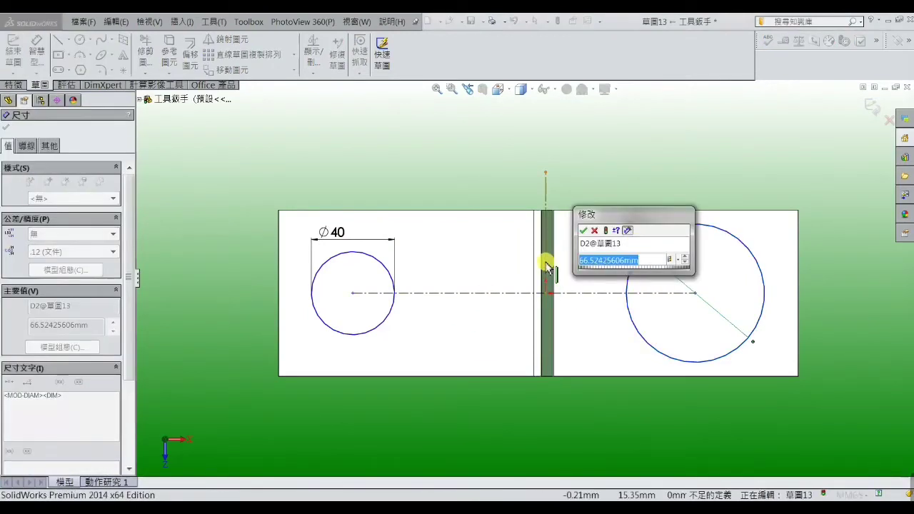
type("65")
key("Return")
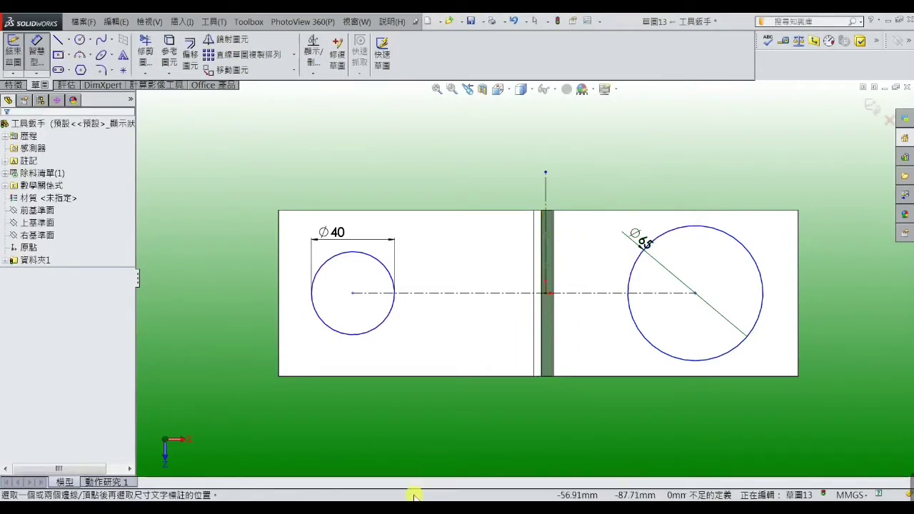
Step: Draw a centre rectangle at the bend on the centreline, linking the two end circles
left_click(58, 55)
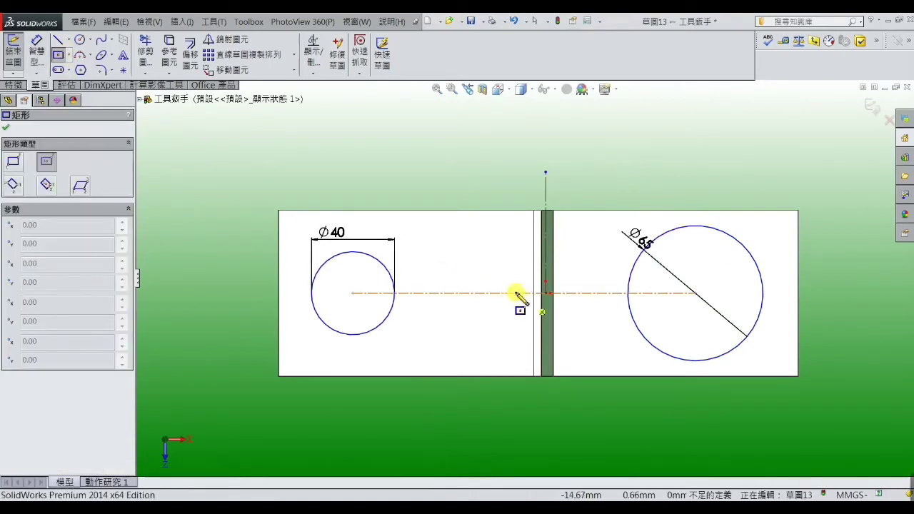
left_click(515, 293)
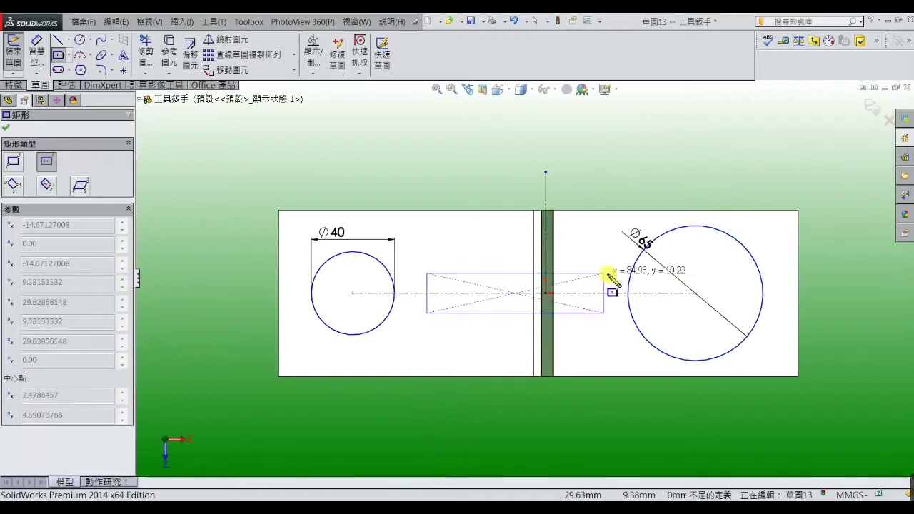
left_click(648, 275)
right_click(647, 271)
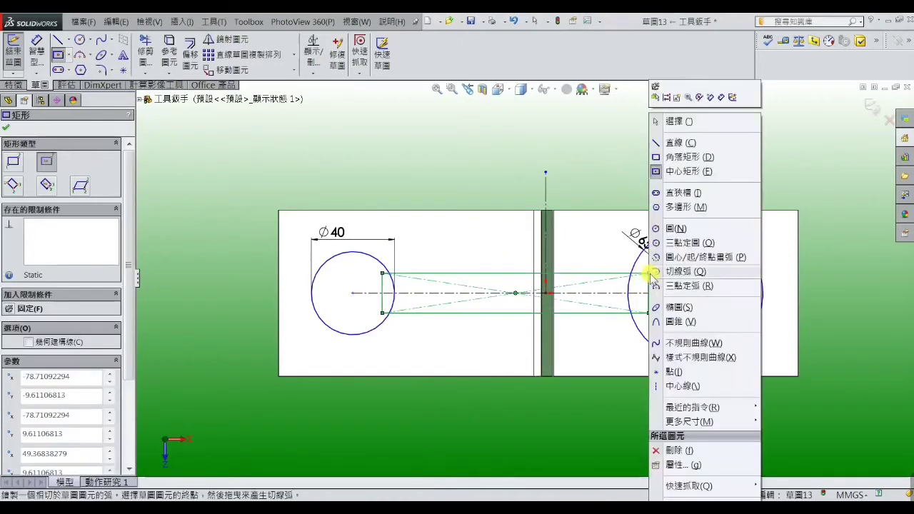
left_click(671, 123)
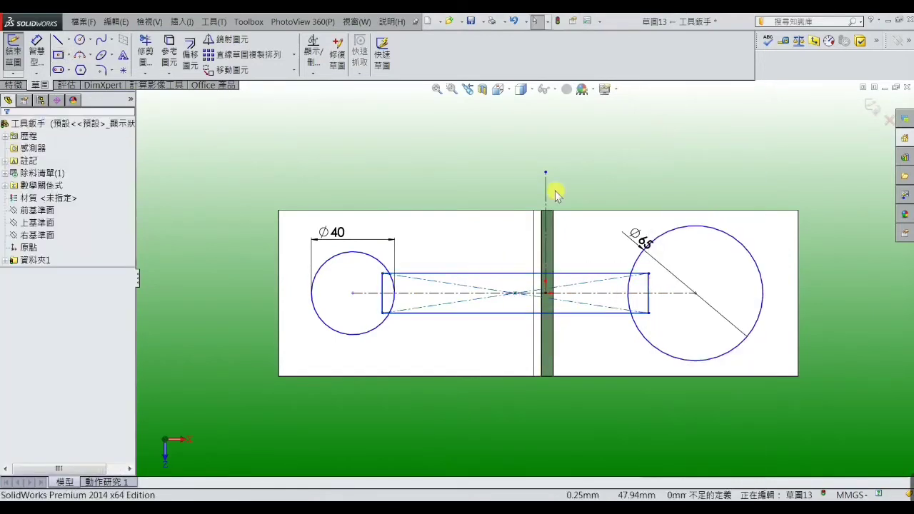
Step: Dimension the rectangle's height between its top and bottom lines to 20 mm
left_click(36, 52)
left_click(478, 273)
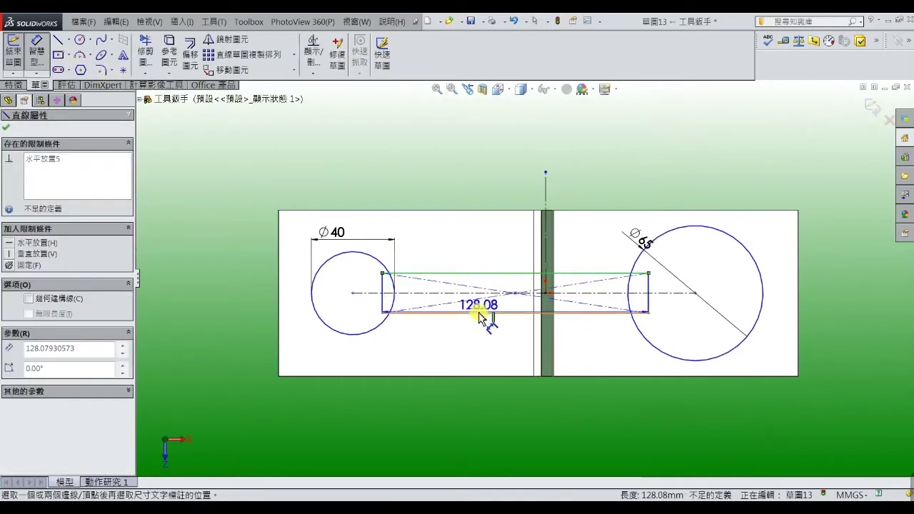
left_click(479, 312)
left_click(478, 309)
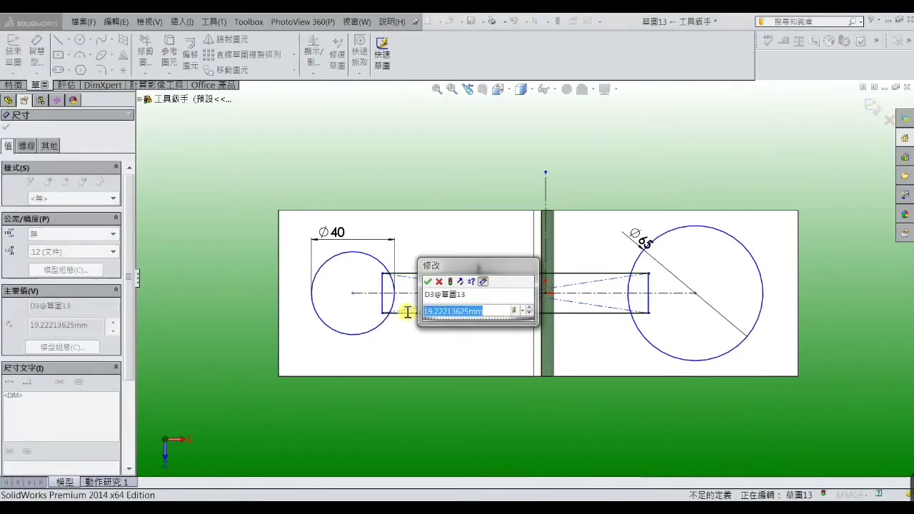
type("20")
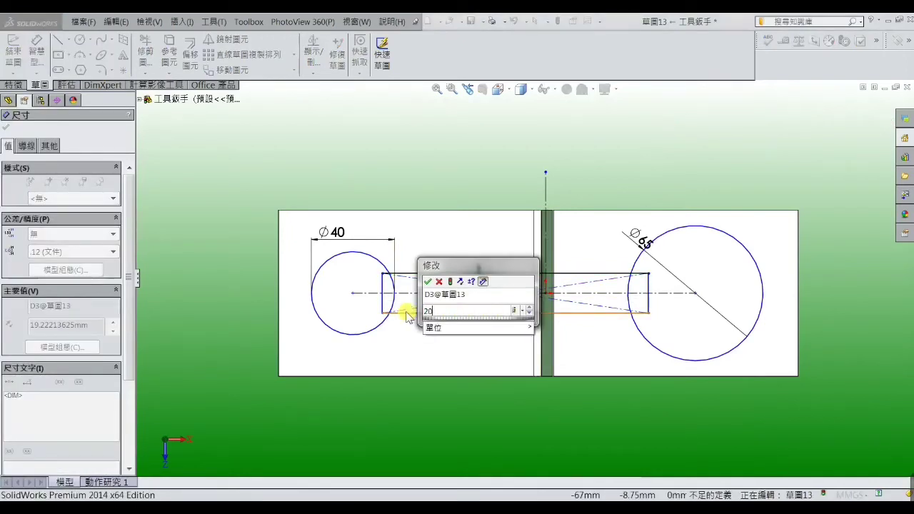
key("Return")
right_click(460, 167)
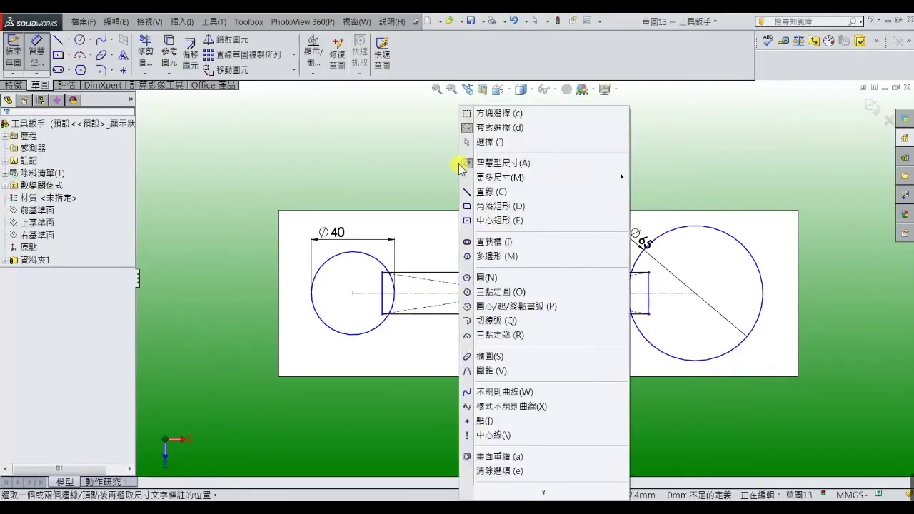
left_click(480, 141)
Step: Add a Horizontal relation between the rectangle's centre point and the origin
scroll(529, 300, "down", 3)
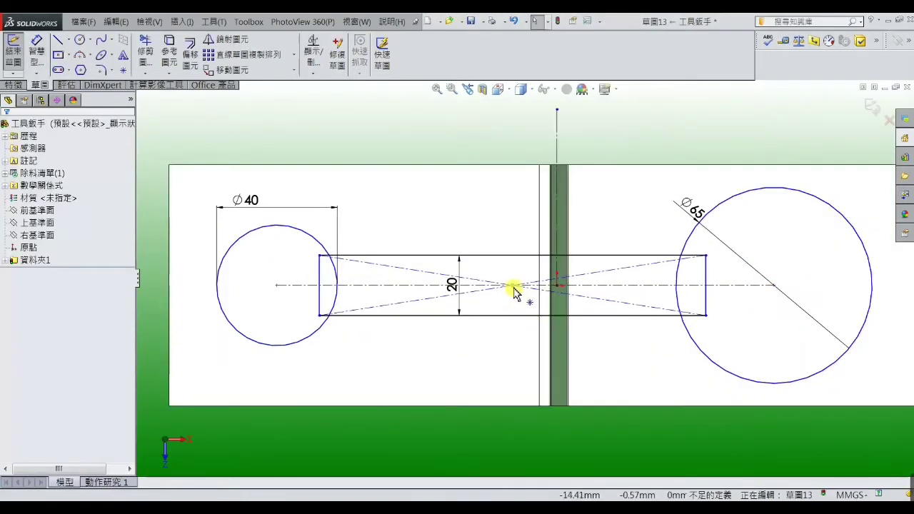
left_click(513, 285)
left_click(557, 285, "ctrl")
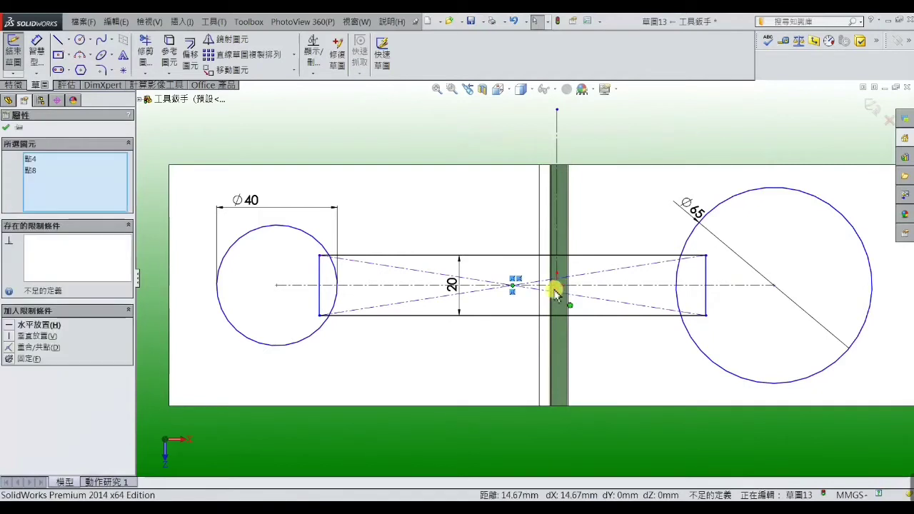
left_click(10, 330)
left_click(307, 425)
scroll(375, 386, "up", 2)
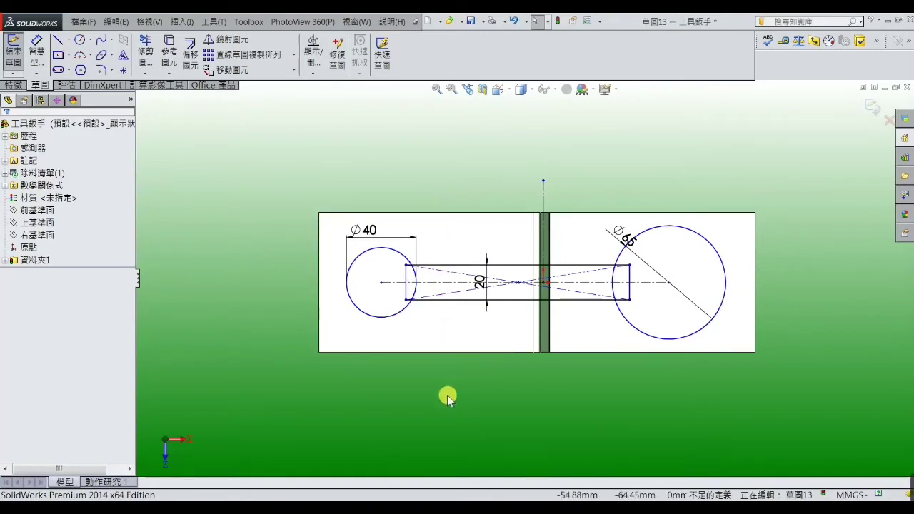
Step: Look over the wrench reference drawing in Photo Viewer, then minimize it
key("alt+Tab")
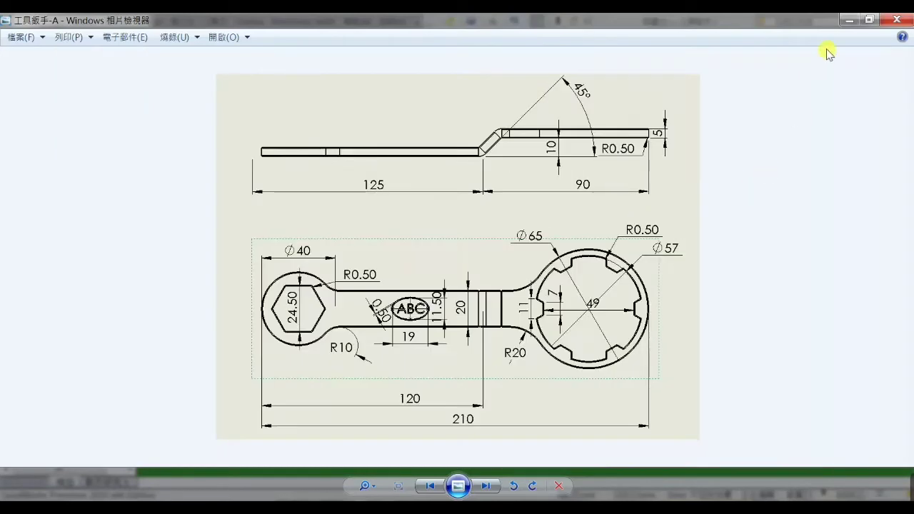
left_click(850, 20)
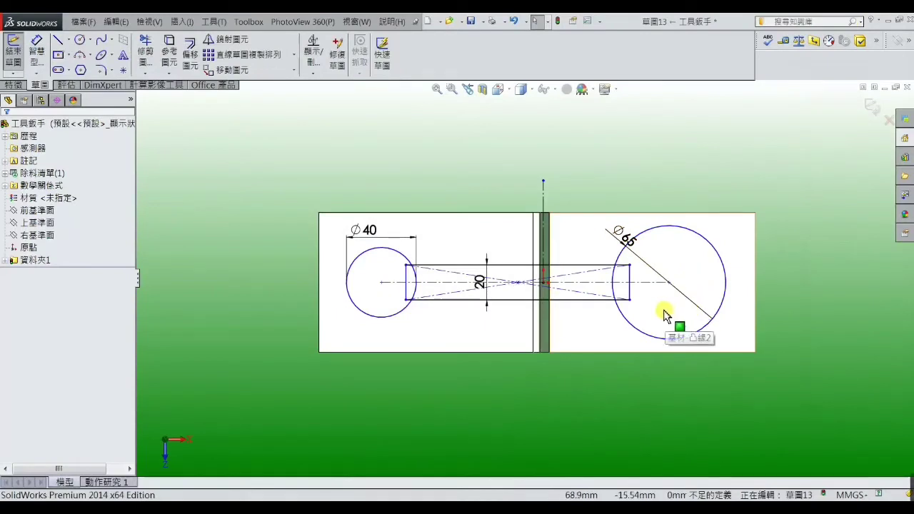
Step: Dimension the Ø65 circle's centre 90 mm from the vertical bend line, then view the reference drawing
scroll(588, 334, "down", 1)
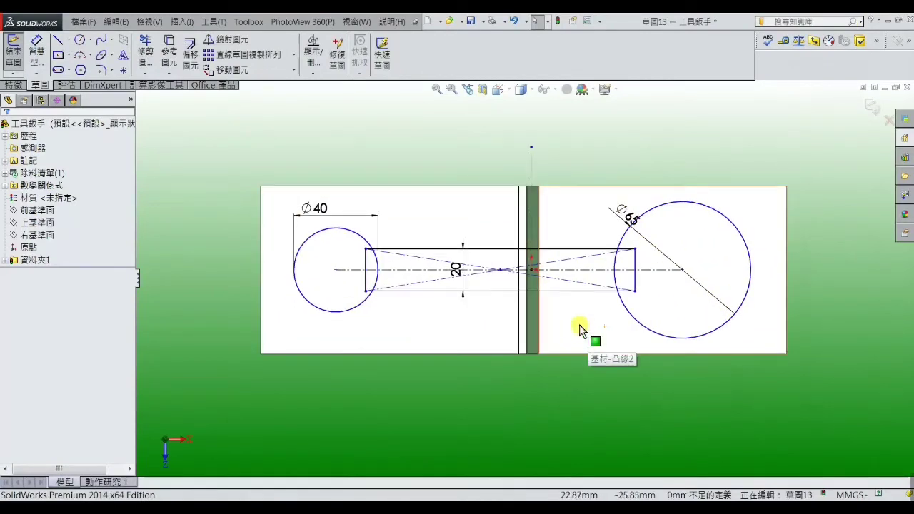
mouse_move(580, 332)
middle_mouse_down()
mouse_move(579, 237)
mouse_move(577, 331)
middle_mouse_up()
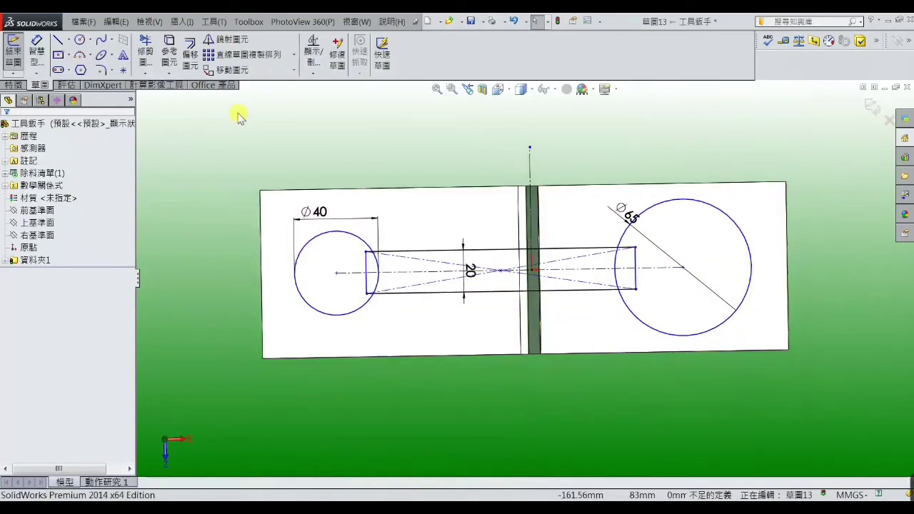
left_click(36, 50)
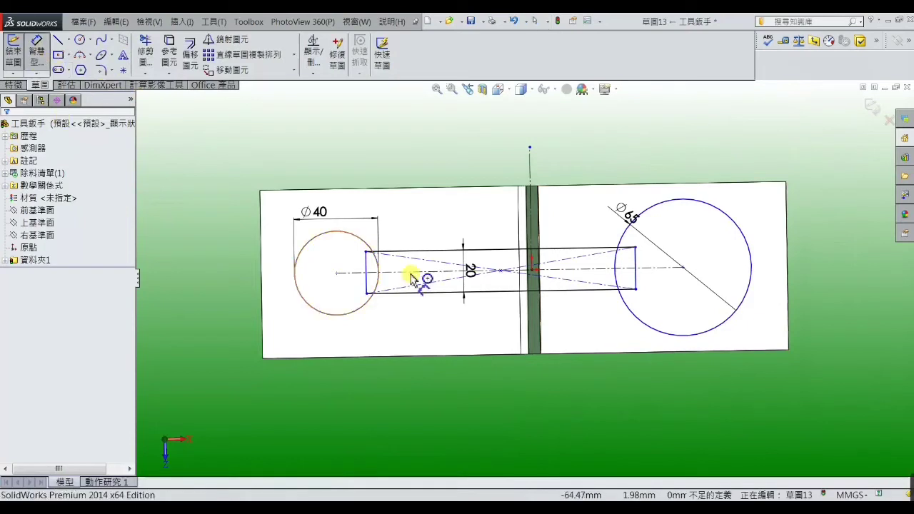
left_click(692, 342)
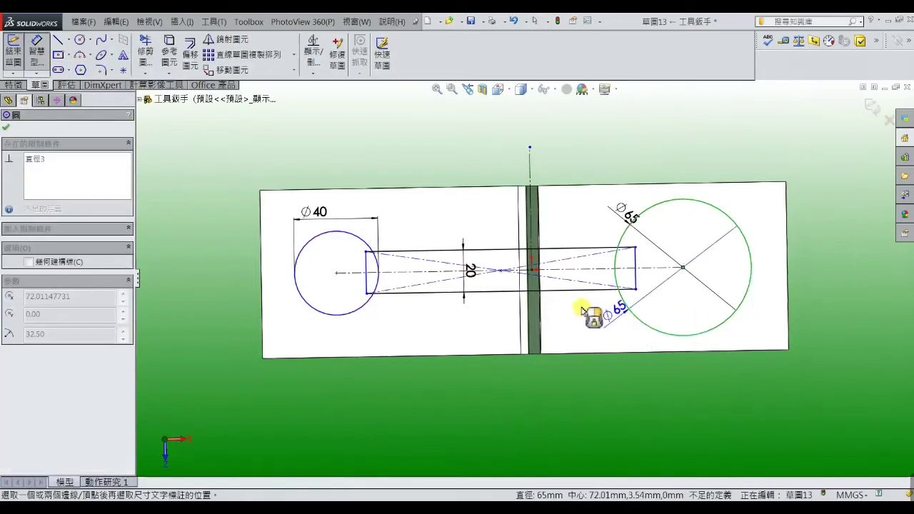
left_click(532, 303)
left_click(620, 323)
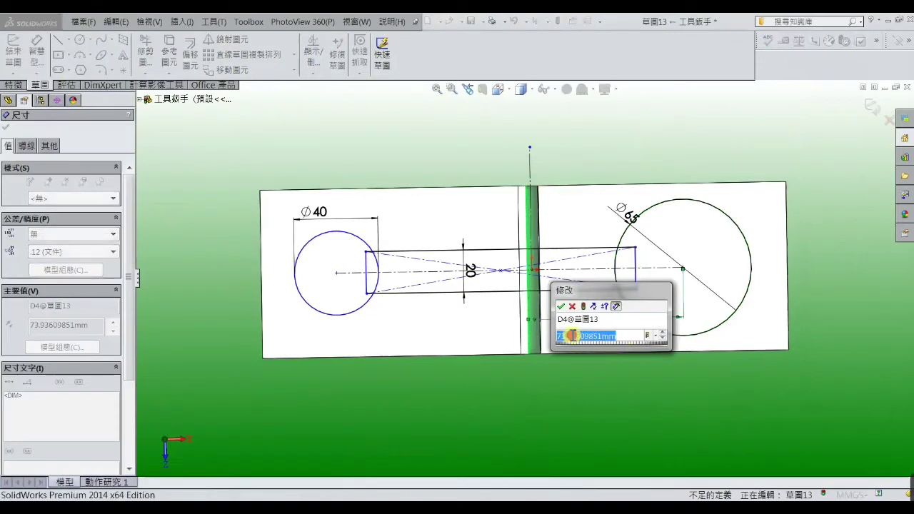
type("90")
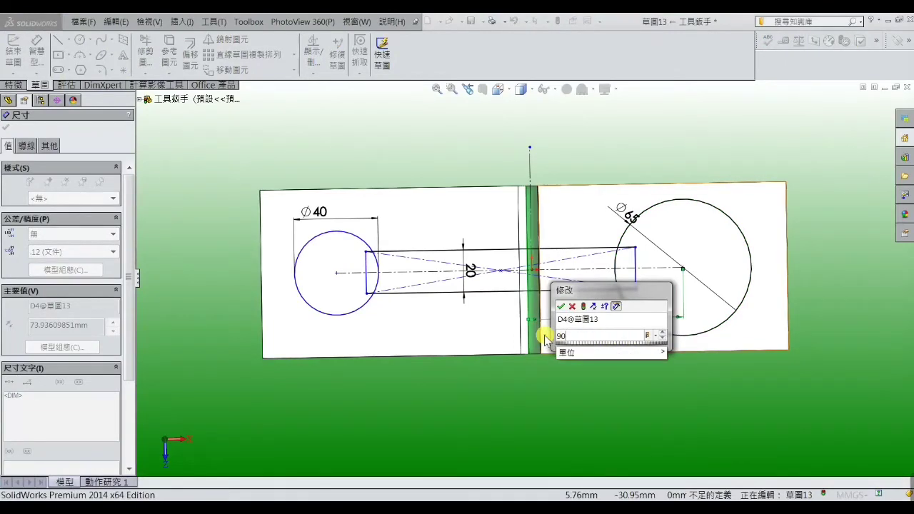
key("Return")
left_click(606, 154)
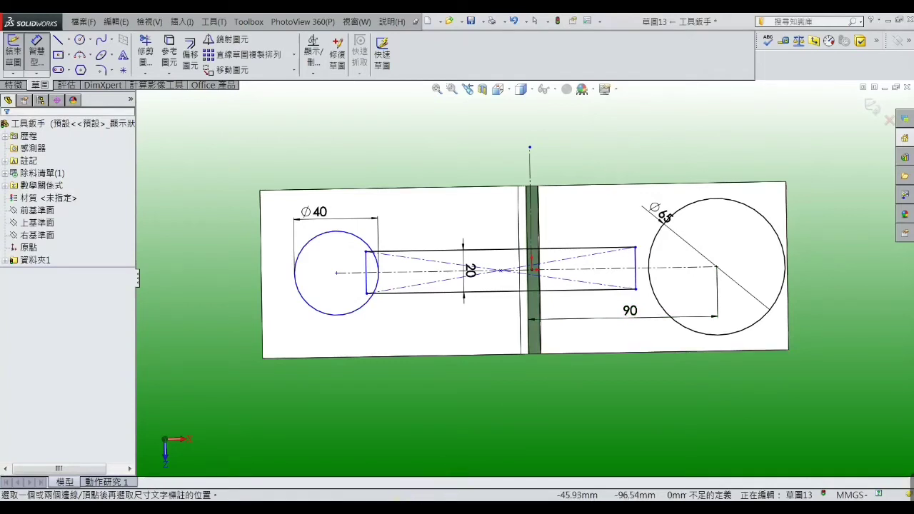
left_click(415, 499)
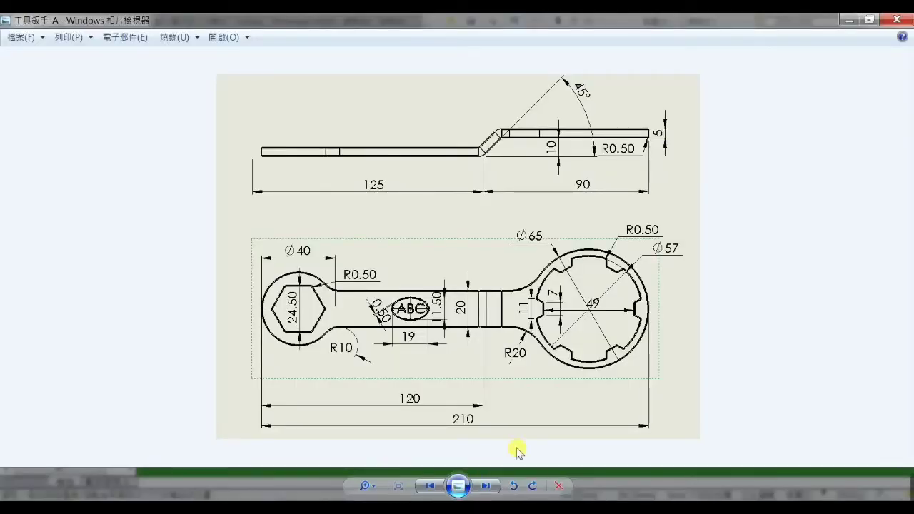
Step: Set the 90 dimension's arc condition to Max, re-enter 90, then view the reference drawing
left_click(847, 23)
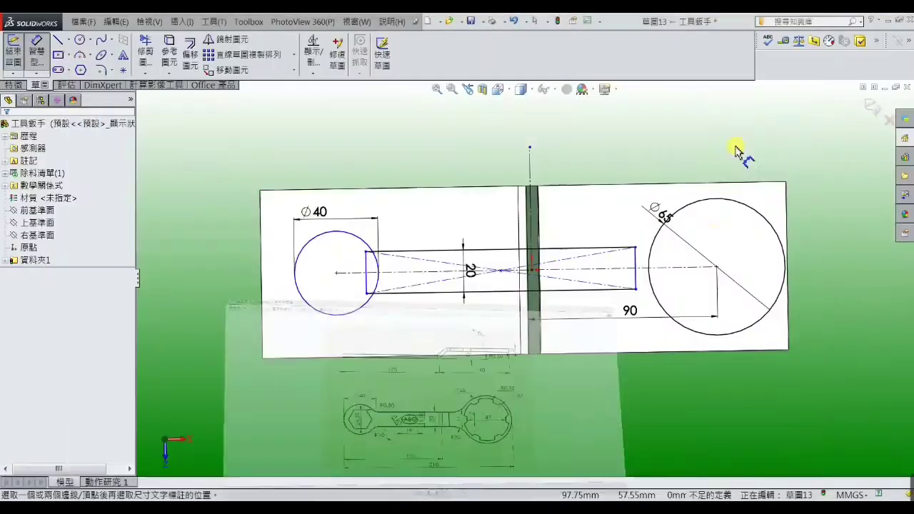
left_click(631, 313)
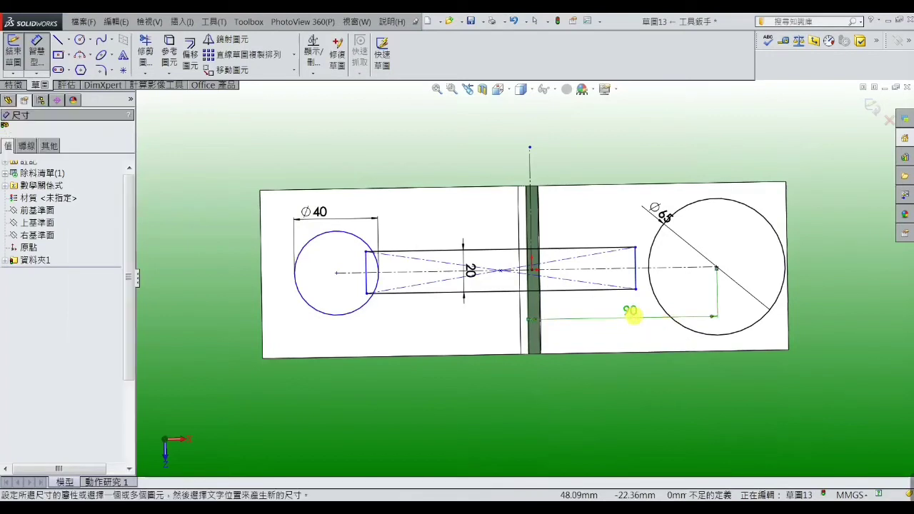
left_click(32, 146)
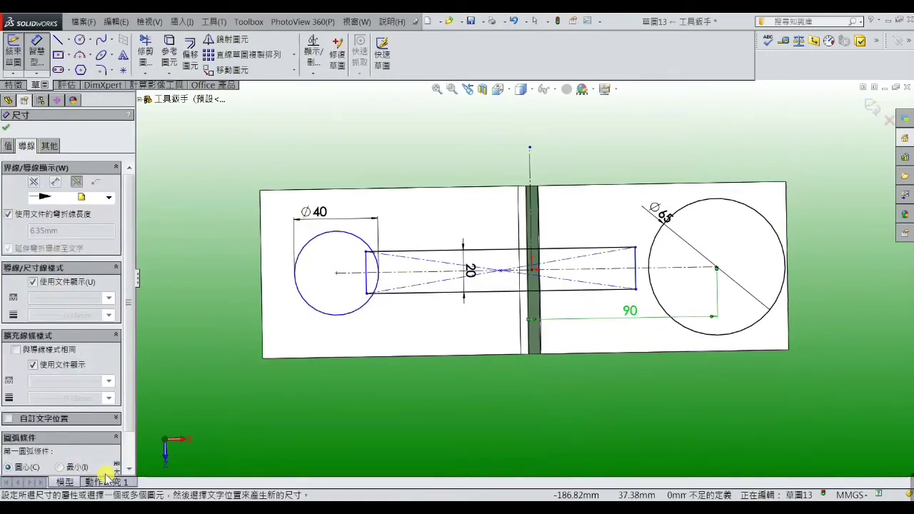
left_click(114, 469)
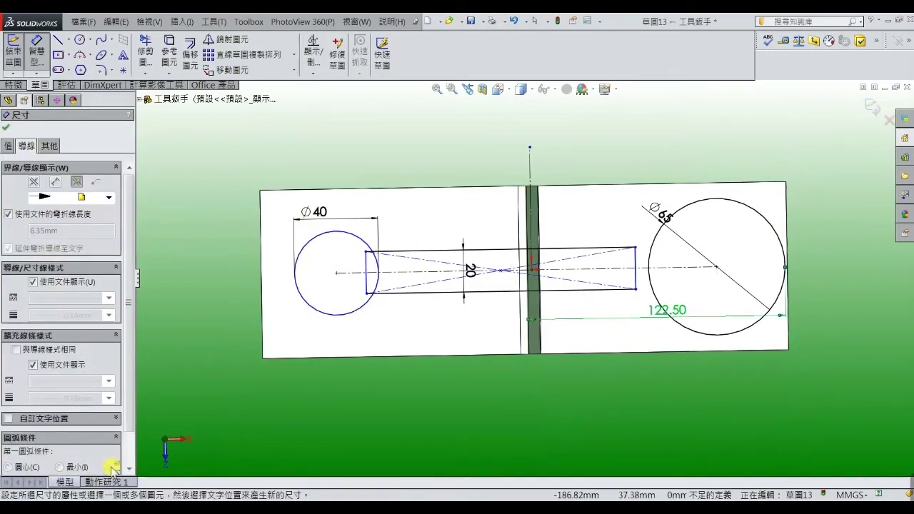
left_click_drag(668, 318, 656, 330)
double_click(656, 330)
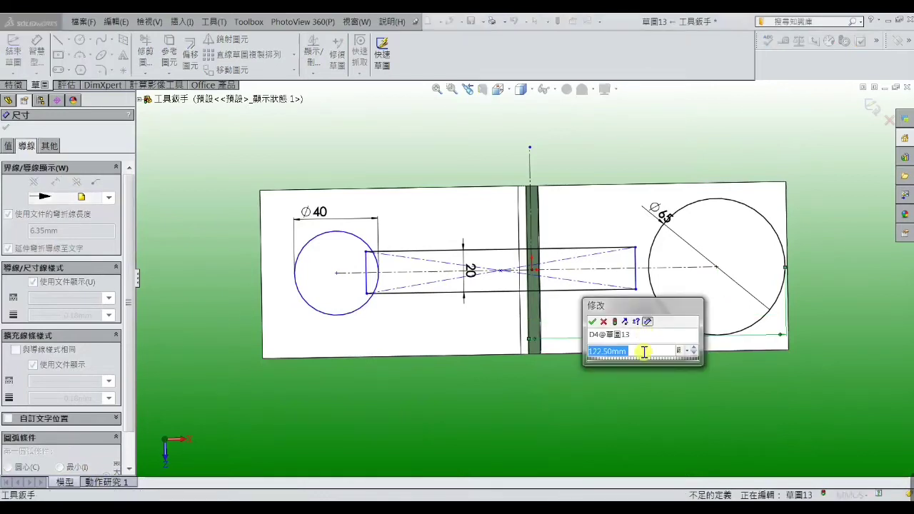
type("90")
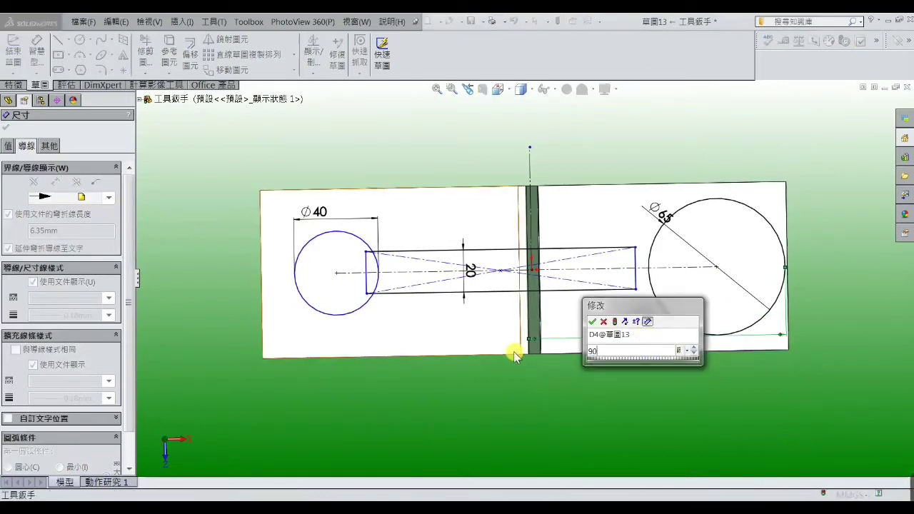
key("Return")
key("Escape")
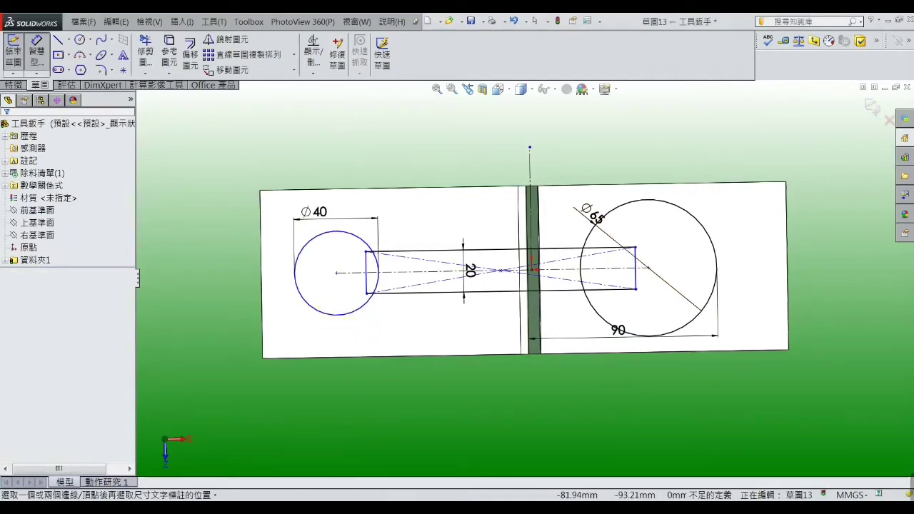
key("alt+Tab")
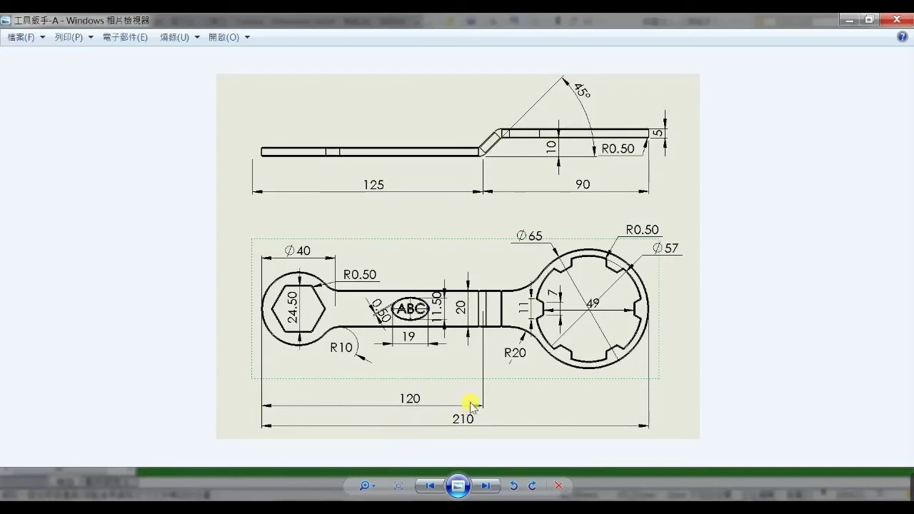
Step: Dimension the Ø40 circle's far edge 120 mm from the vertical bend line
left_click(848, 21)
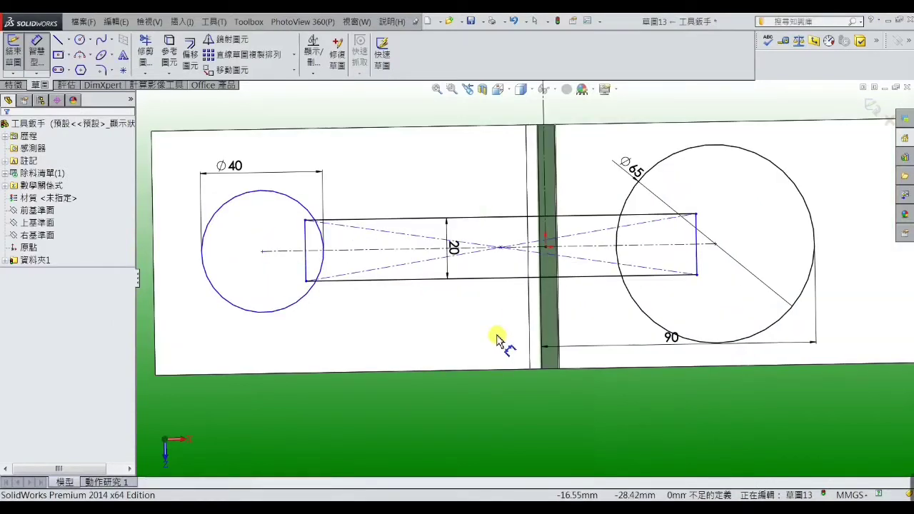
left_click(263, 314)
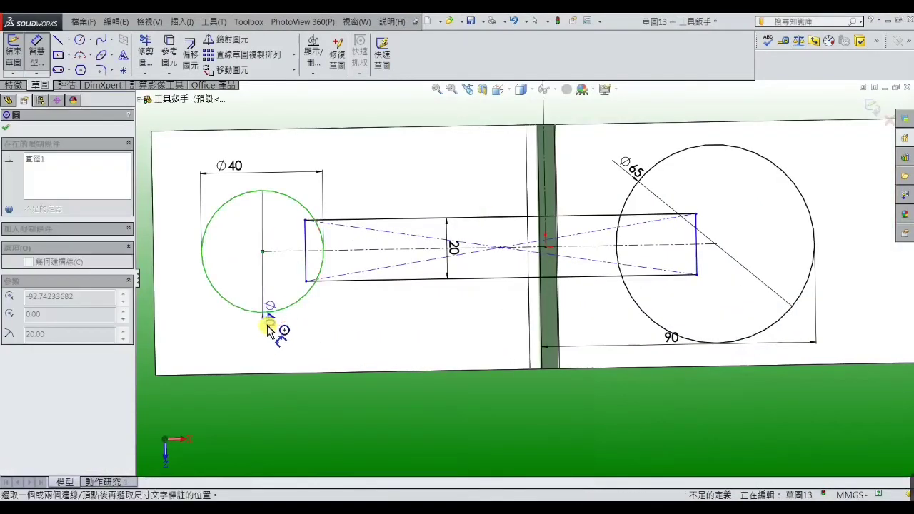
left_click(539, 314)
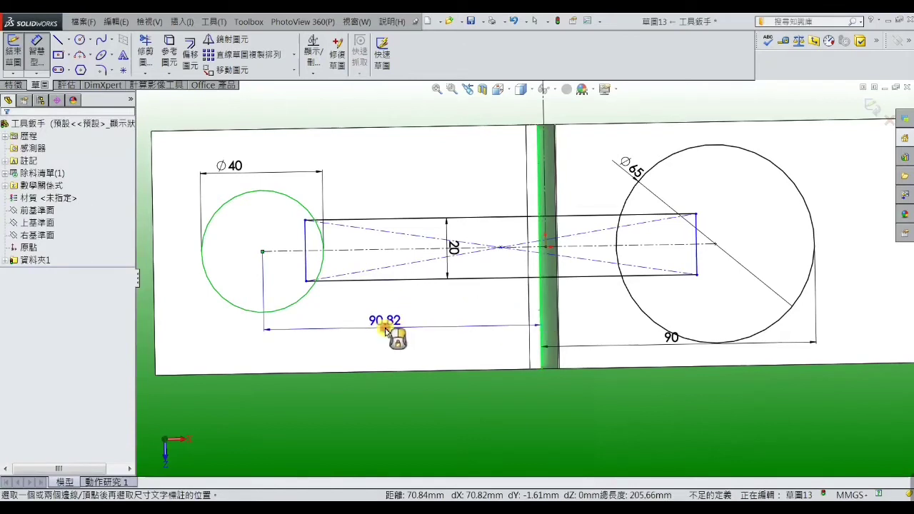
left_click(375, 330)
left_click(336, 316)
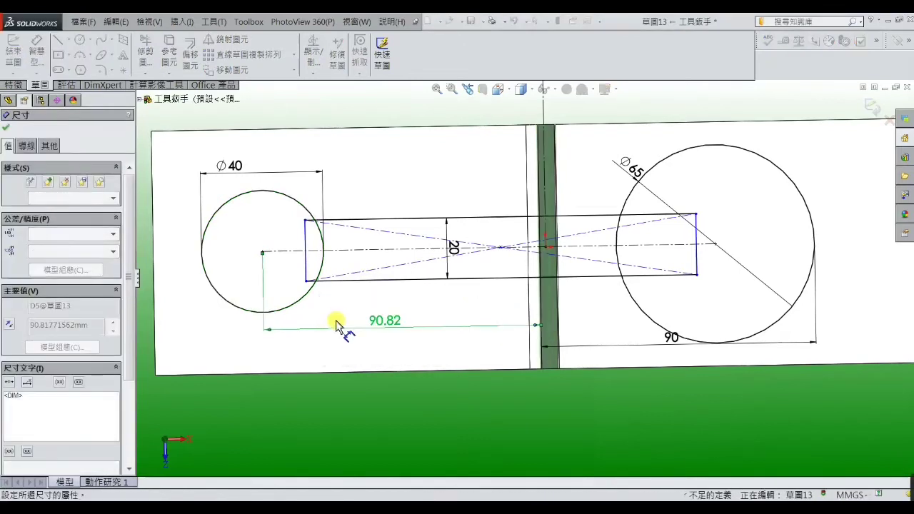
left_click(25, 147)
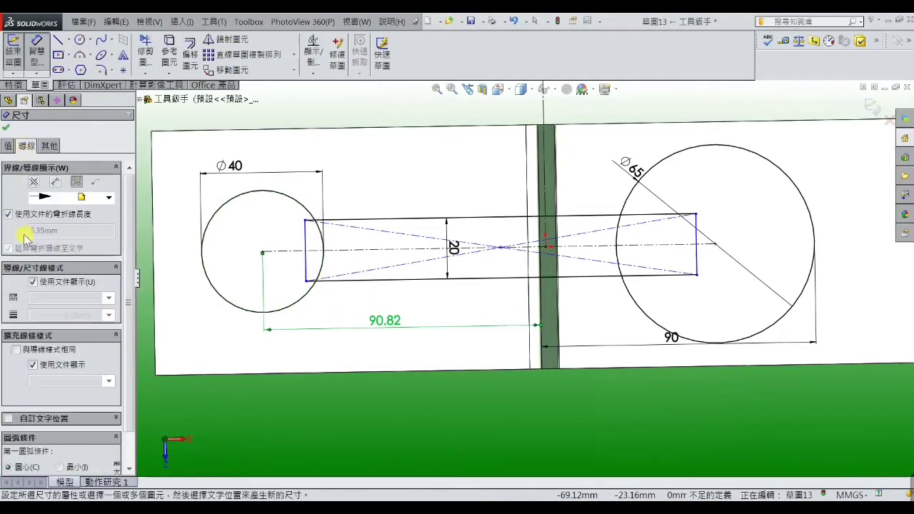
left_click(105, 474)
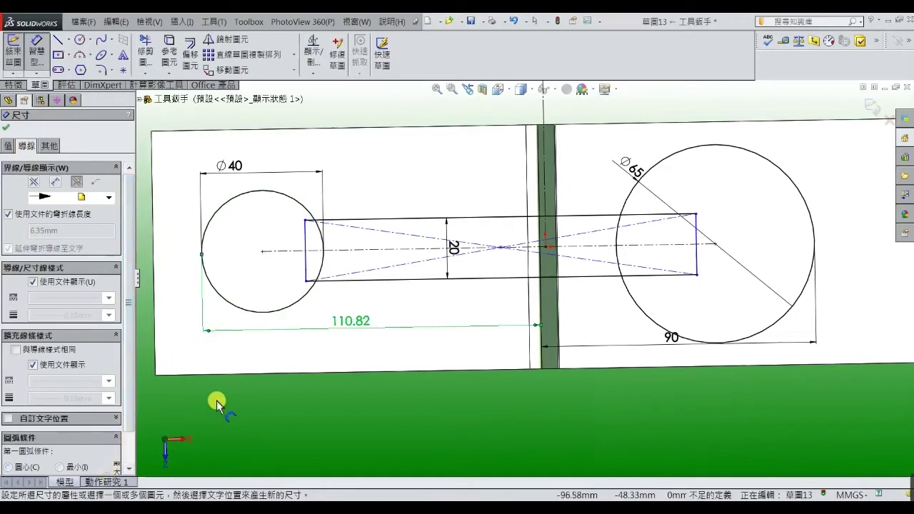
double_click(339, 325)
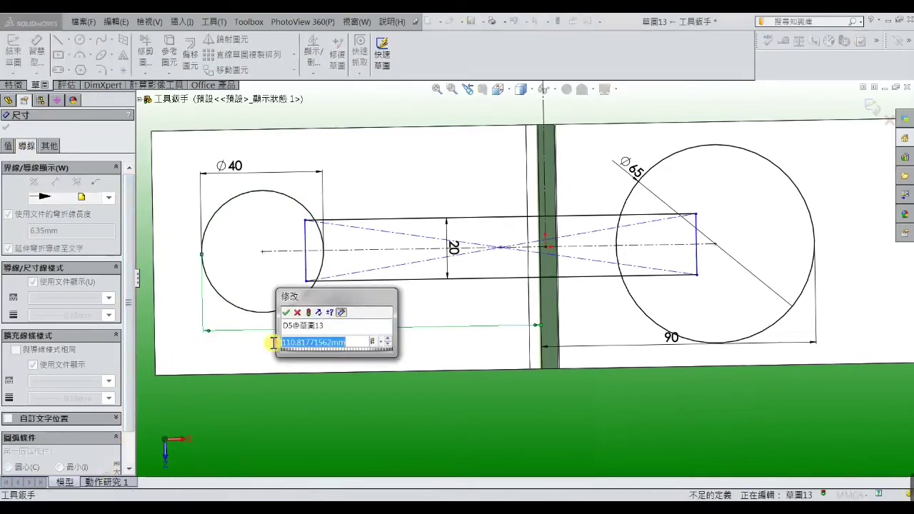
type("120")
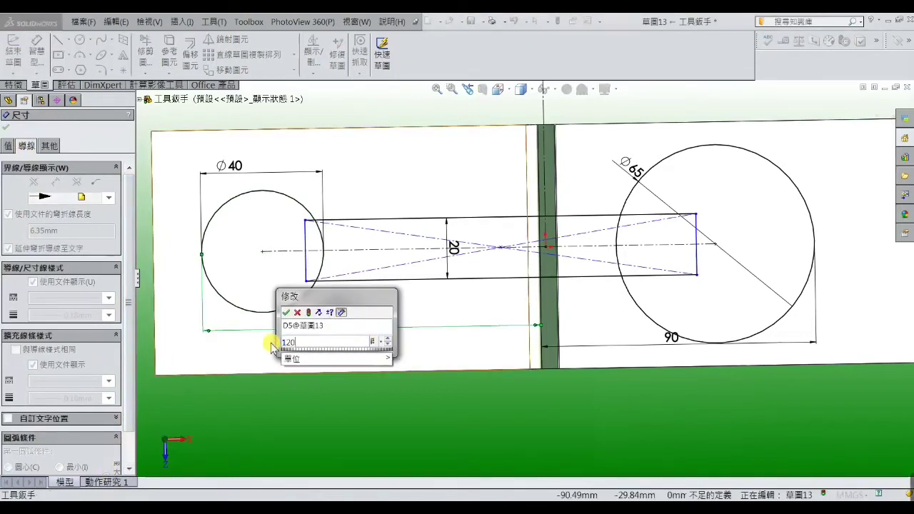
key("Return")
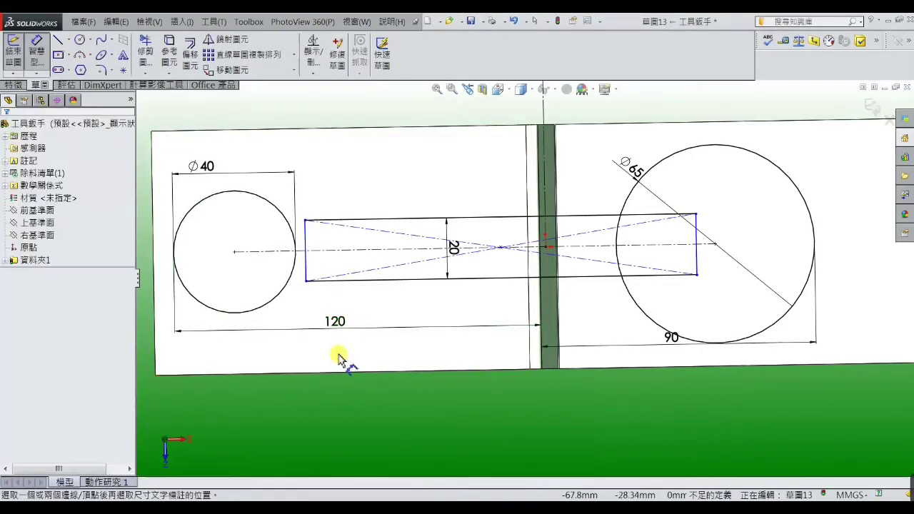
Step: Stretch the neck rectangle's left edge into the Ø40 circle
right_click(359, 191)
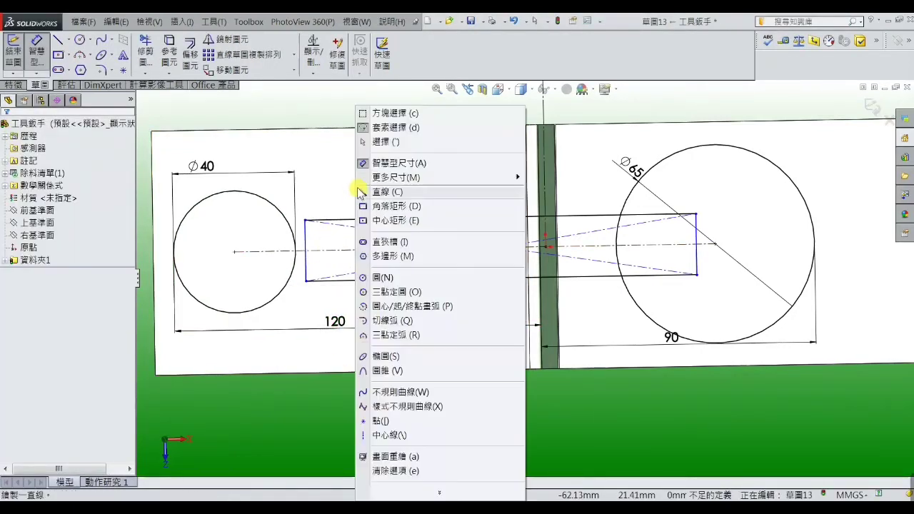
left_click(359, 142)
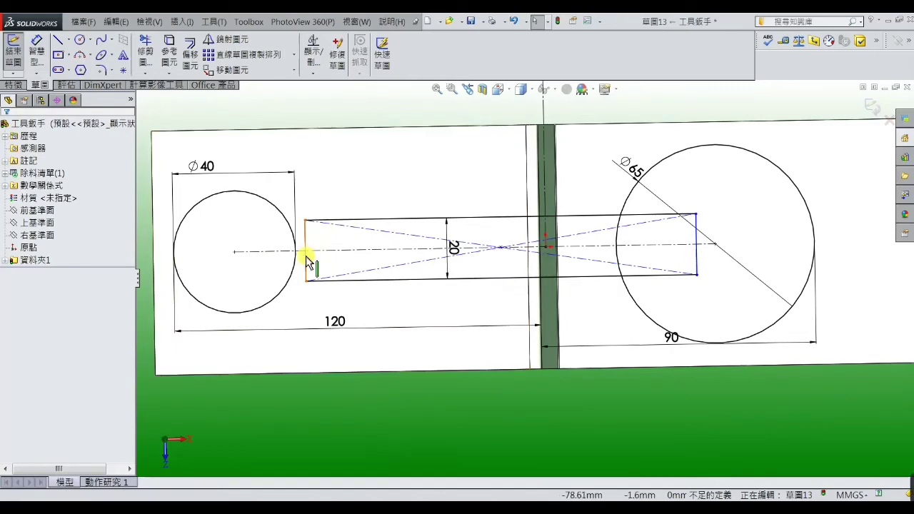
left_click_drag(307, 259, 272, 259)
left_click(340, 198)
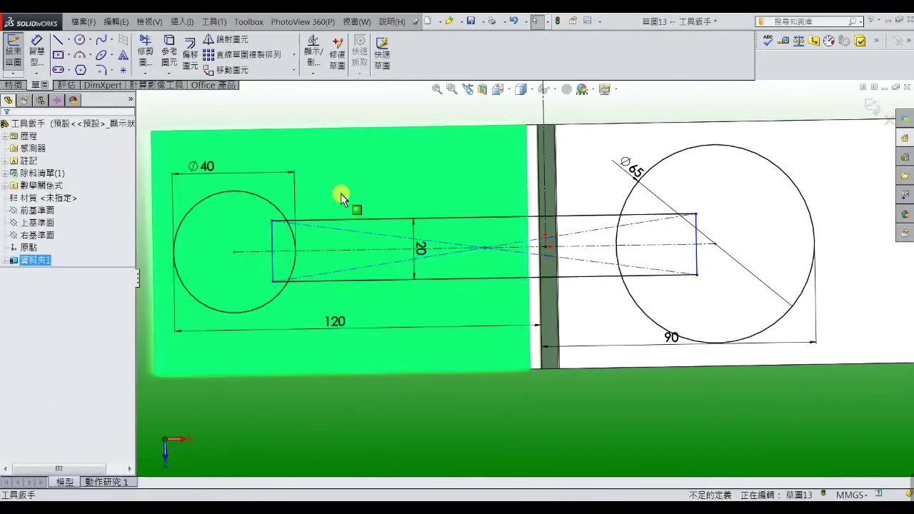
left_click(401, 114)
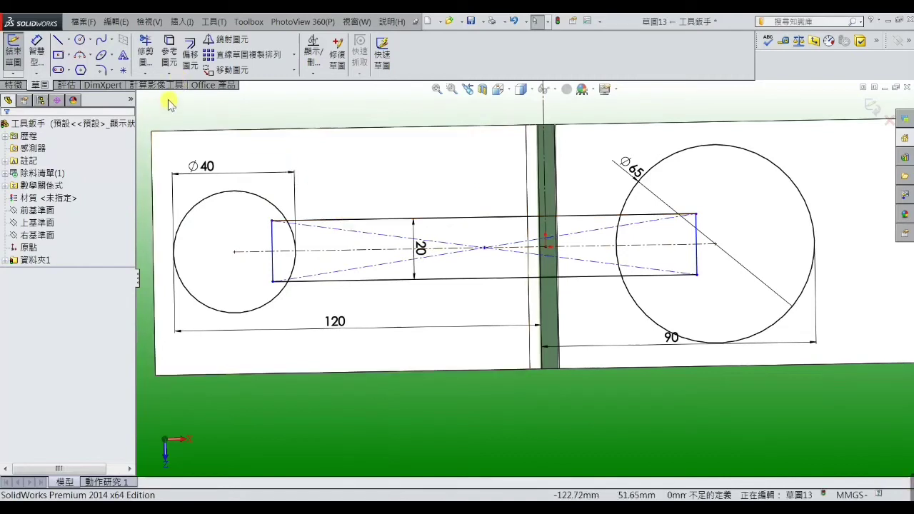
Step: Trim the rectangle's left end and the Ø40 arc between the neck lines
left_click(146, 51)
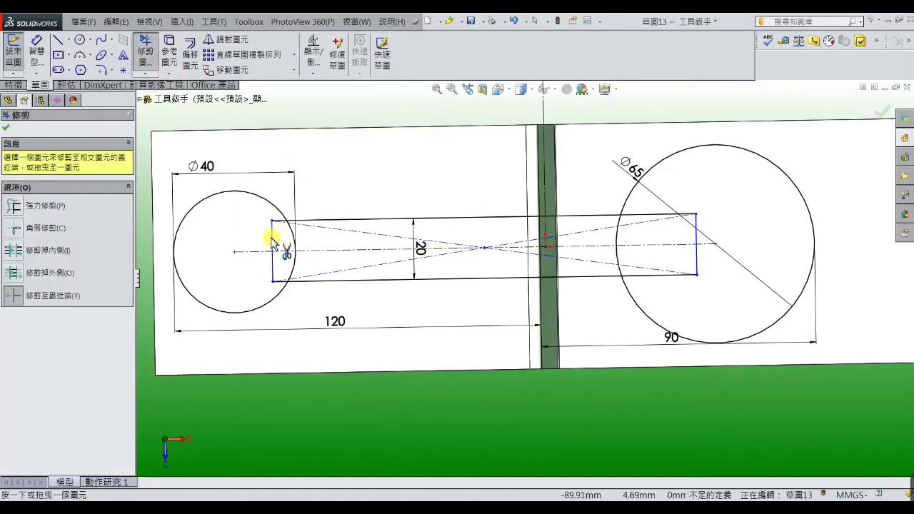
left_click_drag(272, 241, 277, 284)
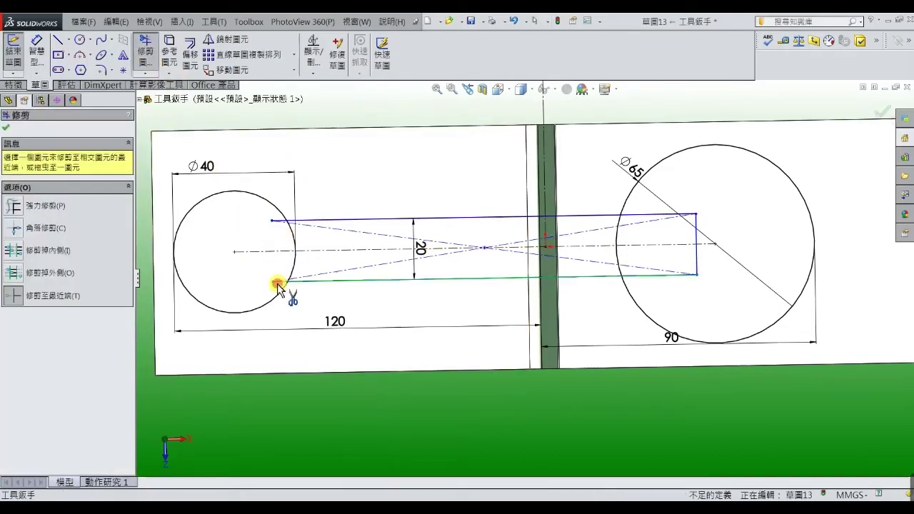
scroll(240, 250, "up", 3)
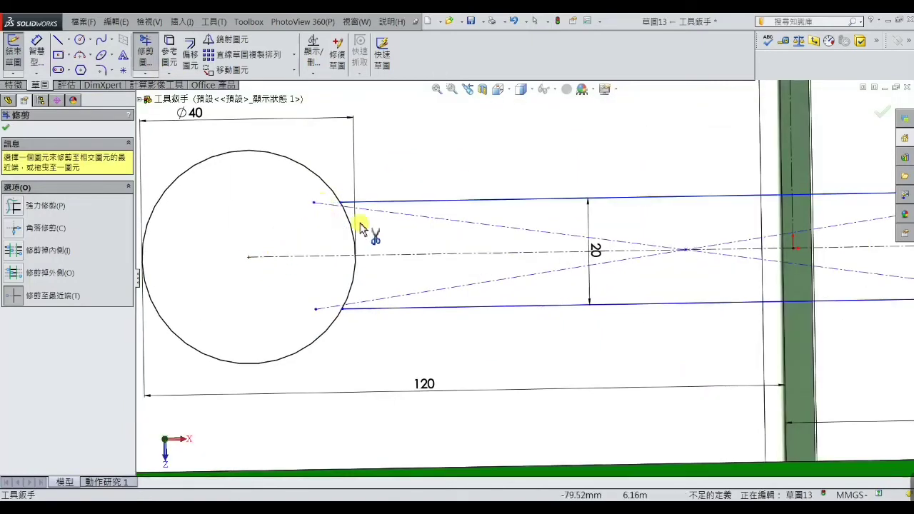
scroll(387, 238, "up", 2)
scroll(530, 247, "up", 3)
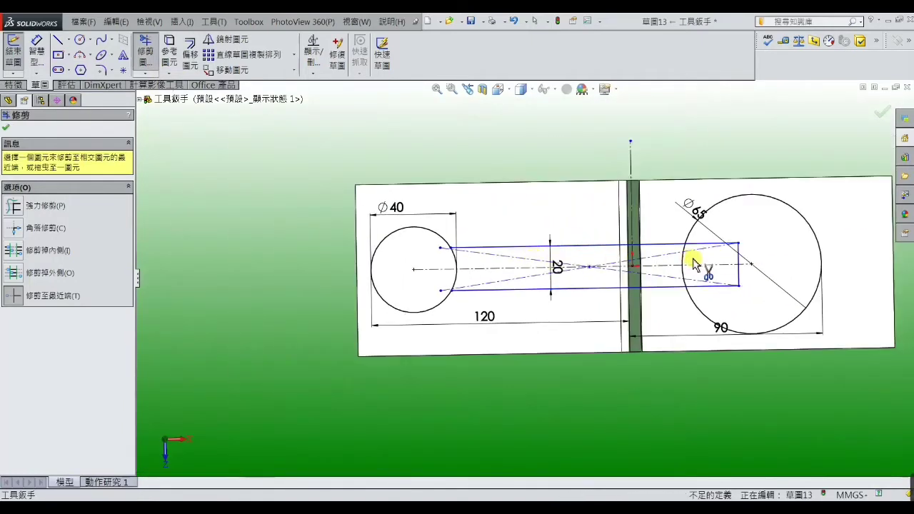
scroll(667, 264, "down", 3)
left_click_drag(261, 249, 262, 289)
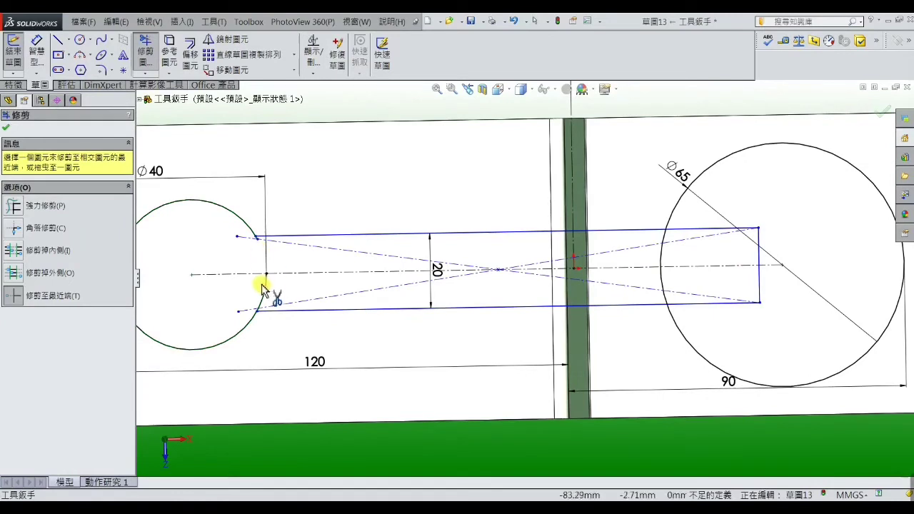
scroll(693, 261, "down", 3)
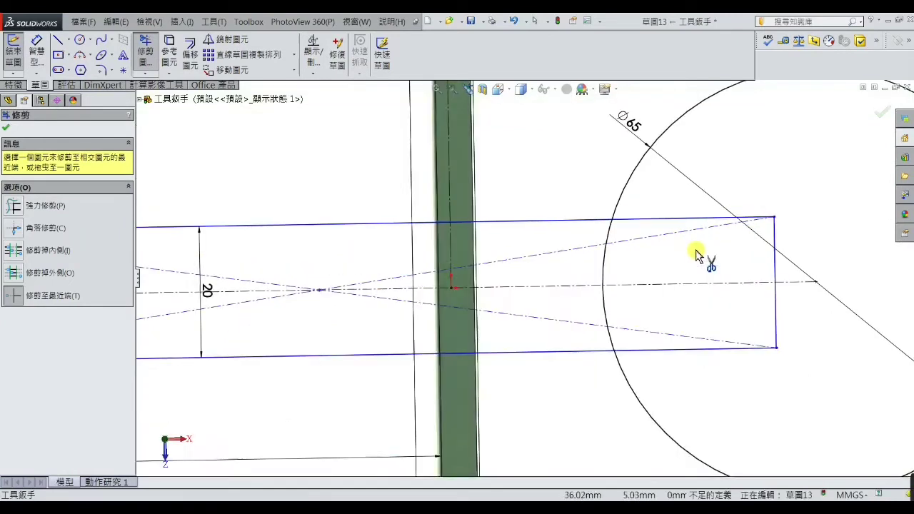
Step: Trim the rectangle's right end and the Ø65 arcs where both neck lines join
left_click_drag(690, 221, 753, 239)
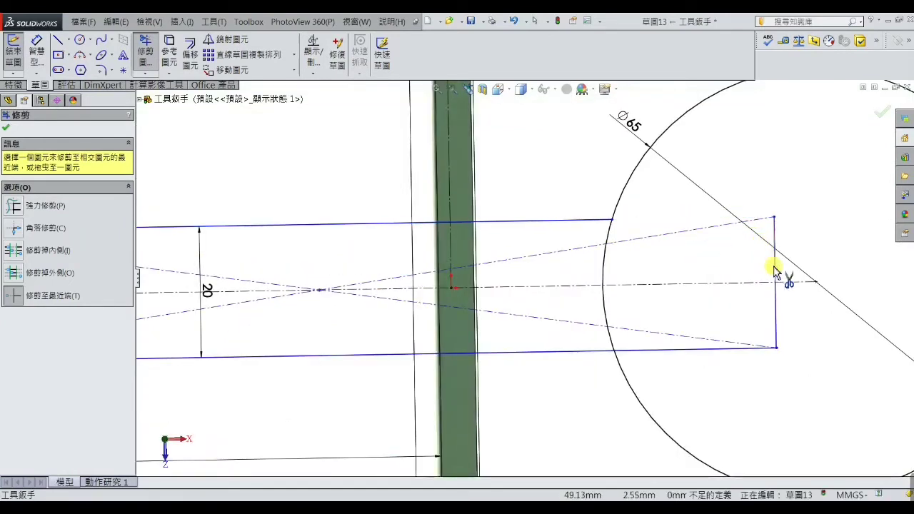
left_click_drag(775, 272, 768, 353)
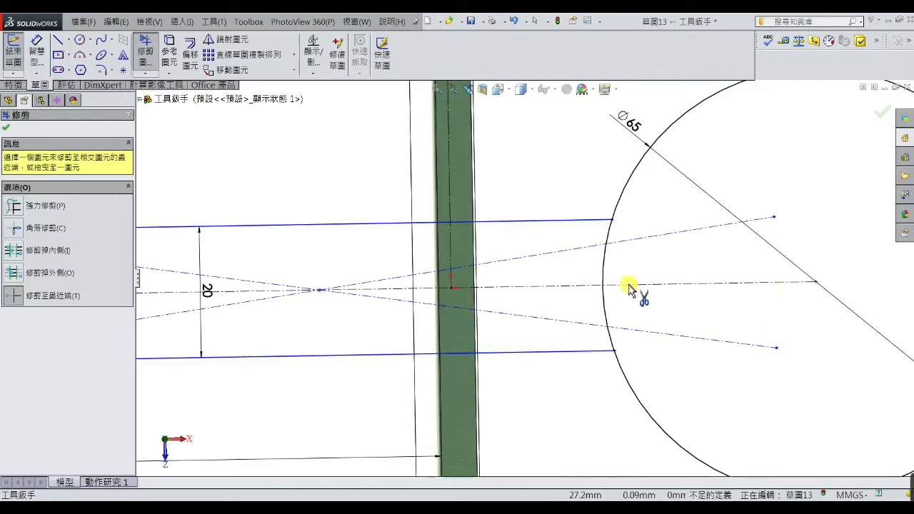
left_click(604, 302)
left_click(603, 271)
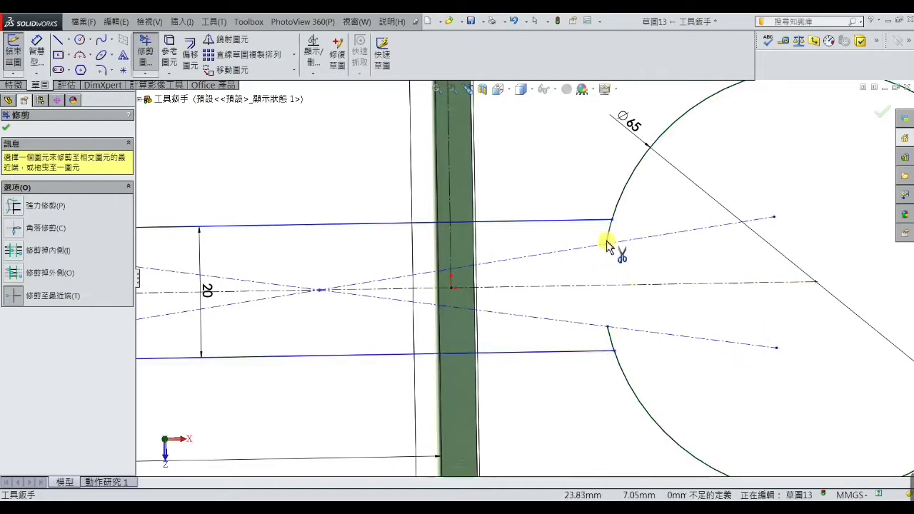
left_click(607, 327)
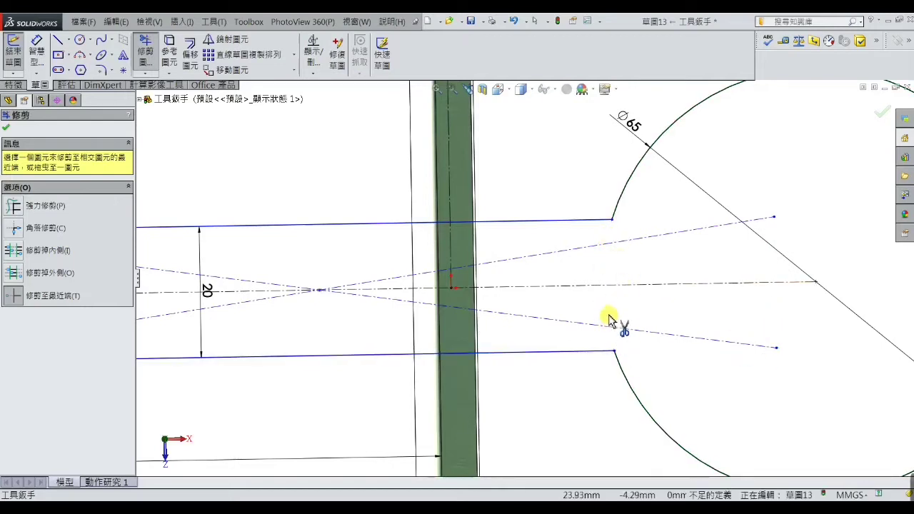
scroll(302, 261, "up", 2)
scroll(286, 292, "up", 2)
scroll(253, 273, "down", 2)
scroll(254, 273, "down", 3)
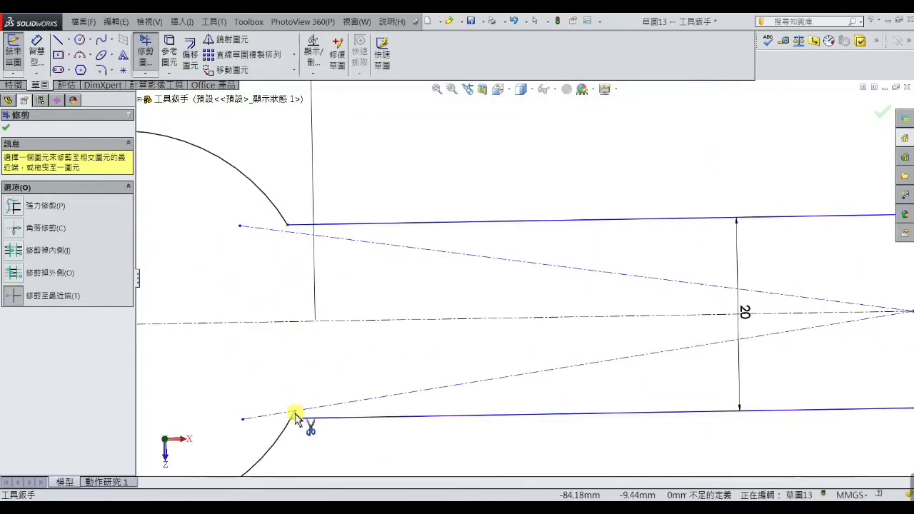
scroll(526, 321, "up", 2)
scroll(532, 302, "up", 2)
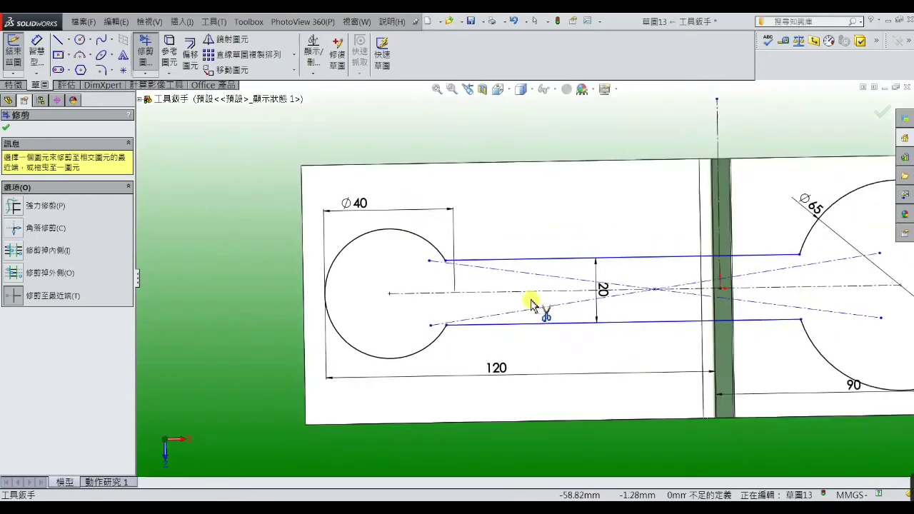
scroll(590, 241, "up", 1)
scroll(743, 287, "up", 2)
scroll(743, 287, "down", 3)
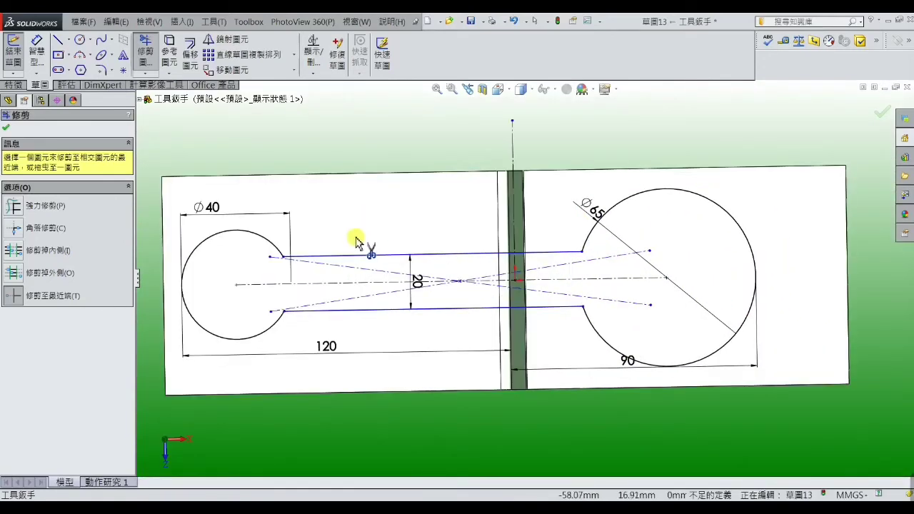
scroll(357, 228, "up", 2)
Step: Exit trimming and compare the joined outline against the reference drawing
right_click(307, 146)
left_click(312, 152)
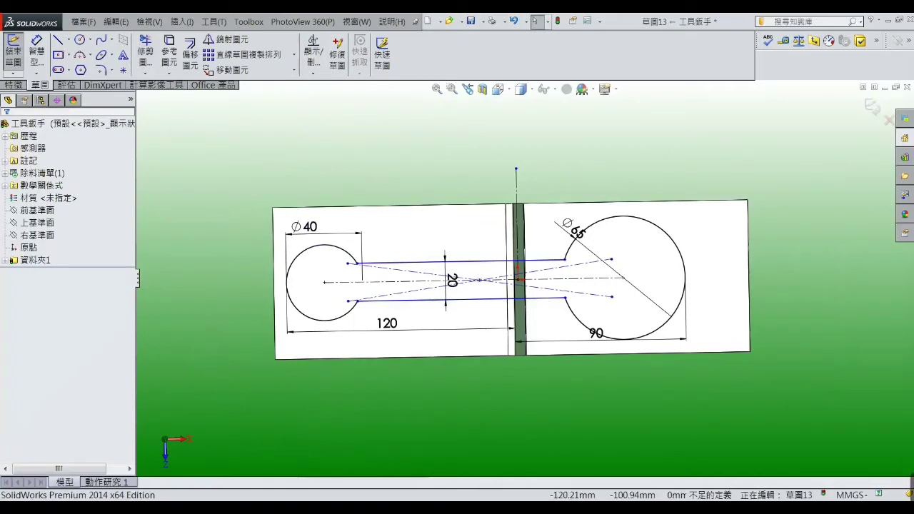
key("alt+Tab")
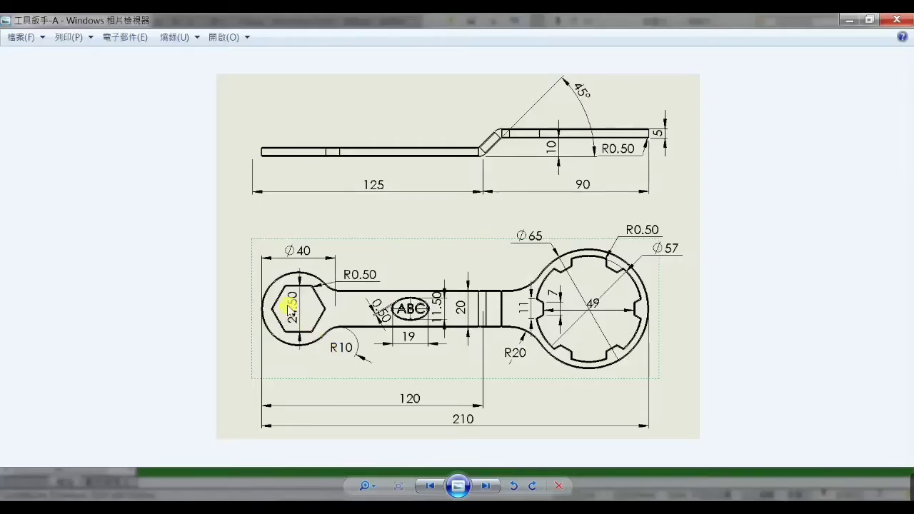
left_click(851, 24)
scroll(339, 303, "down", 2)
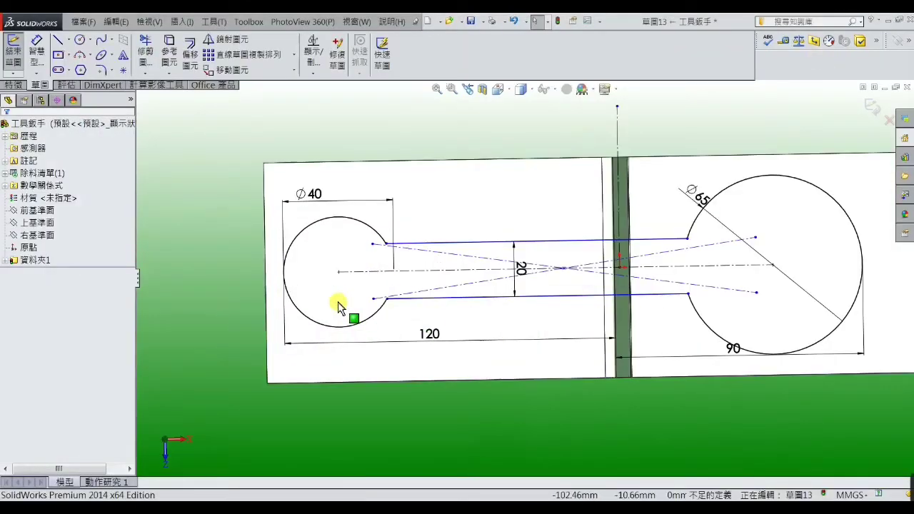
Step: Draw a hexagon centred on the Ø40 circle's centre
left_click(81, 72)
scroll(351, 265, "down", 1)
scroll(350, 267, "down", 1)
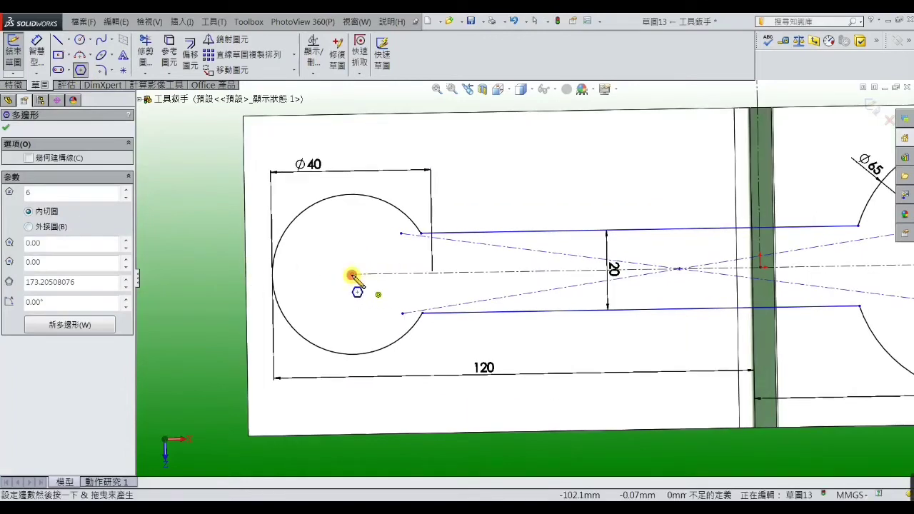
left_click(352, 273)
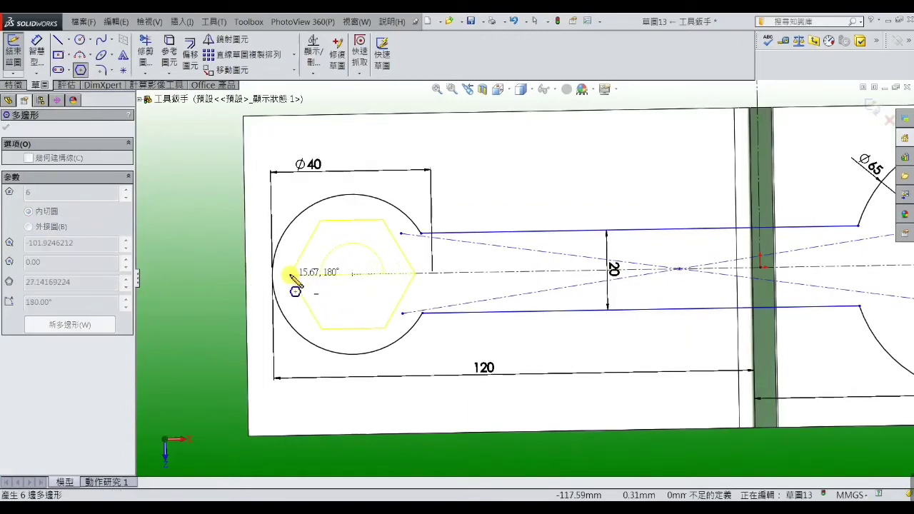
left_click(290, 273)
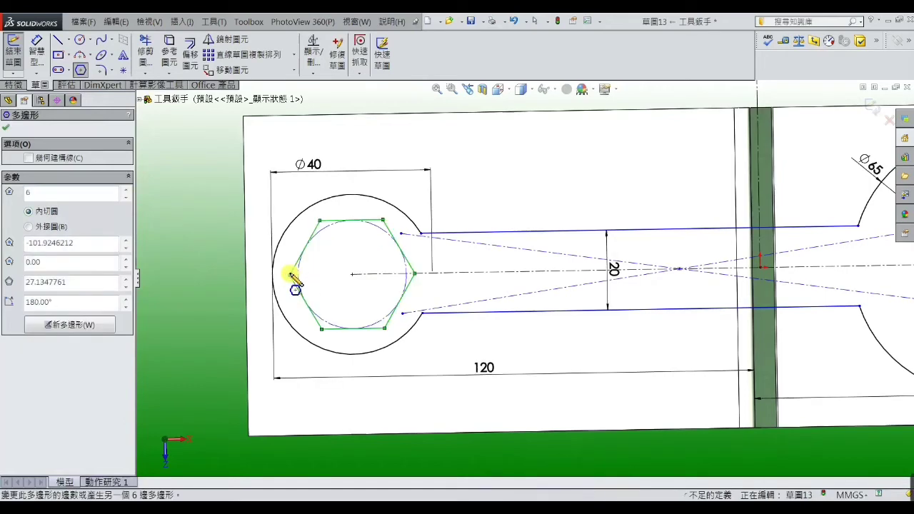
right_click(290, 274)
left_click(312, 133)
key("Escape")
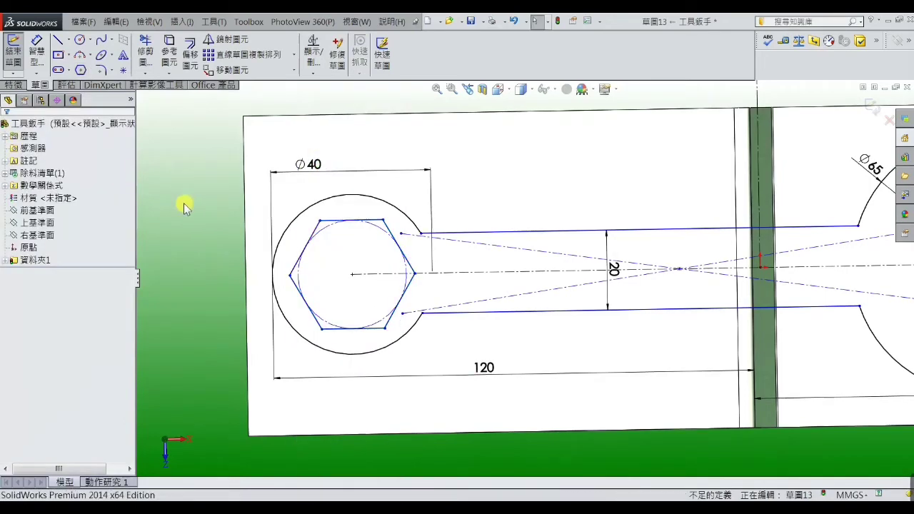
Step: Dimension the hexagon's across-flats size to 24.50 mm
left_click(38, 60)
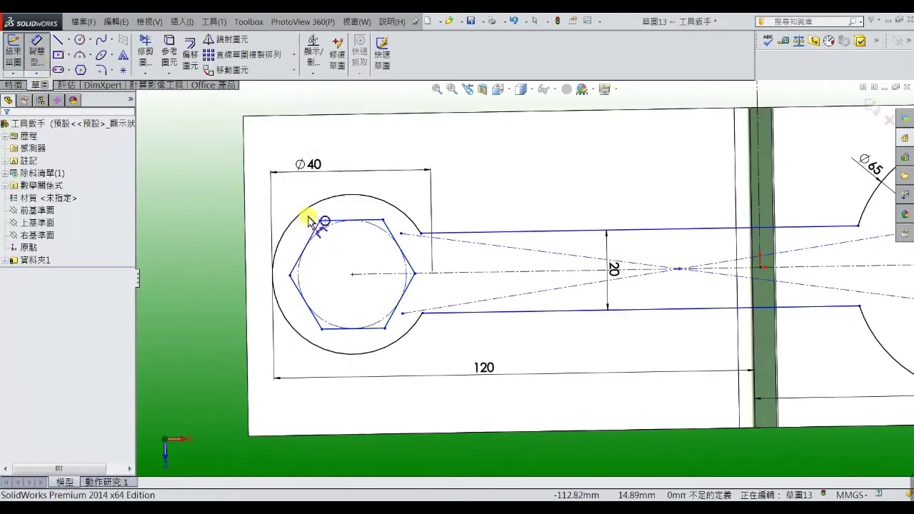
left_click(347, 220)
left_click(352, 328)
left_click(355, 307)
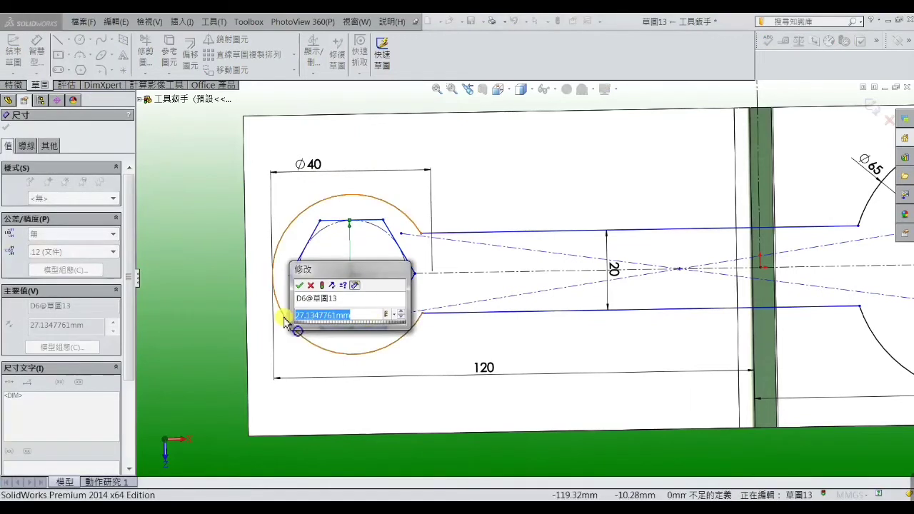
type("24.")
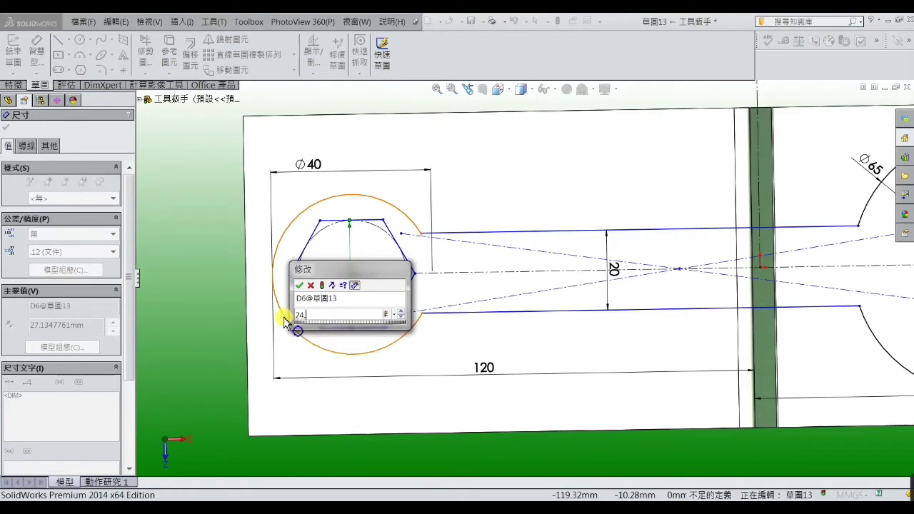
type("5")
key("Return")
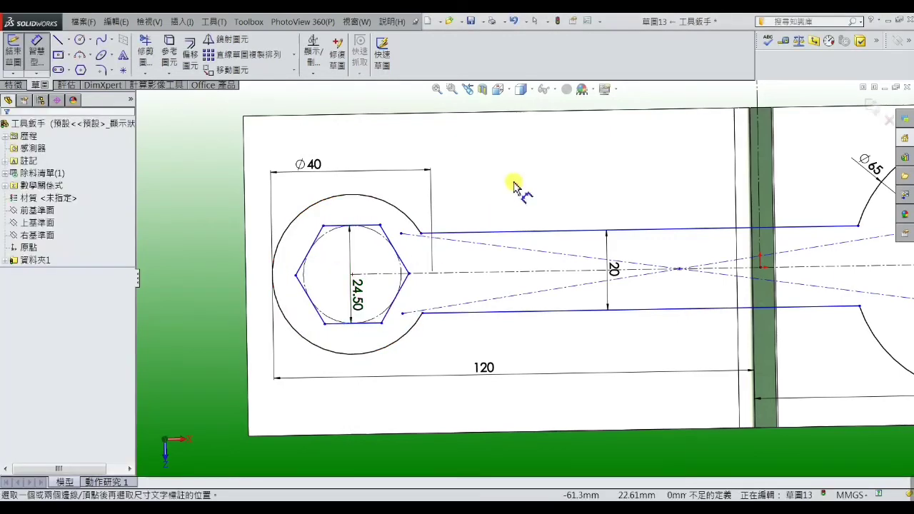
scroll(520, 220, "up", 3)
scroll(505, 242, "down", 2)
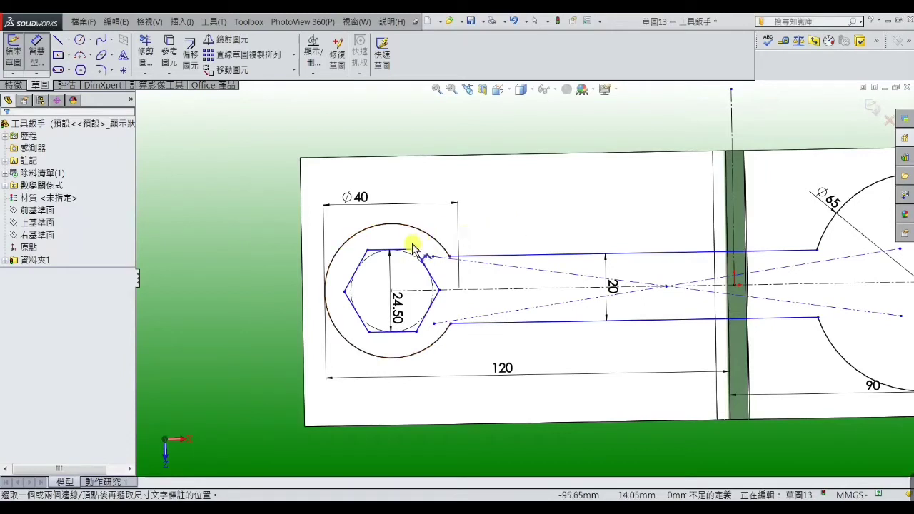
Step: Make the hexagon's top edge horizontal
right_click(479, 197)
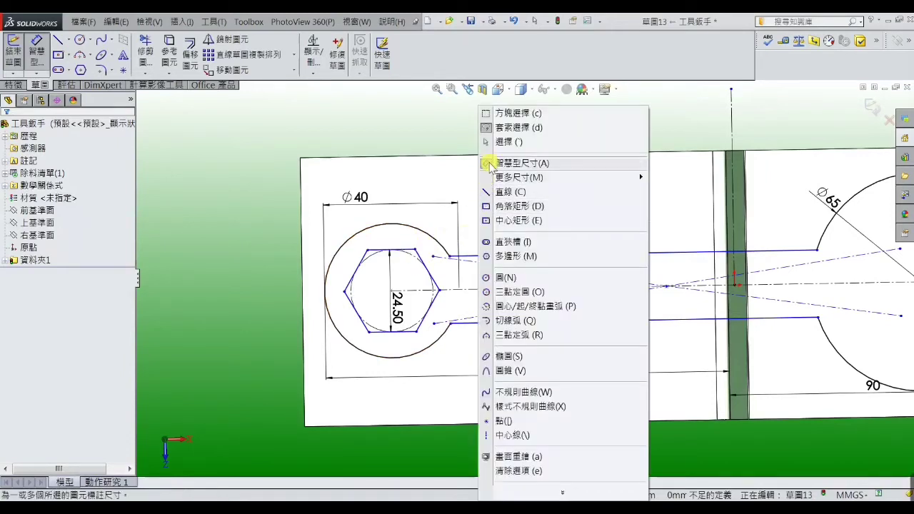
left_click(489, 143)
left_click(407, 250)
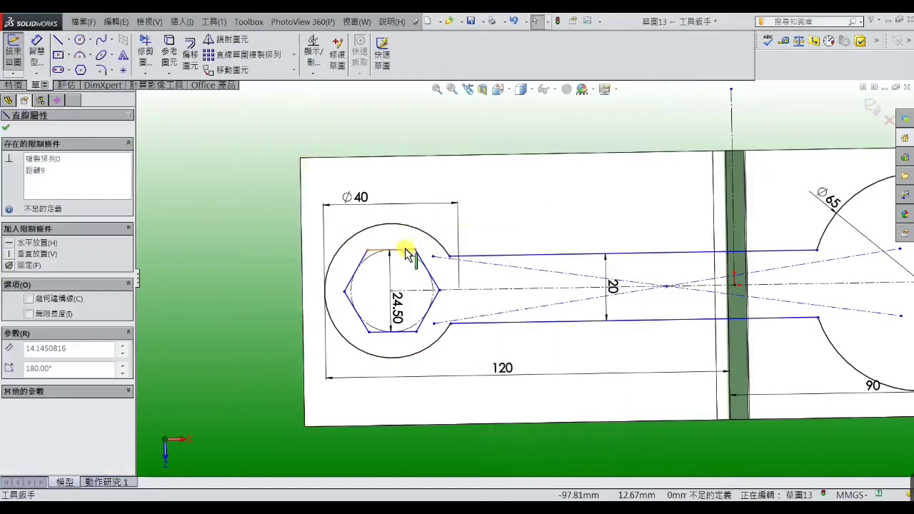
left_click(178, 245)
scroll(522, 278, "up", 5)
scroll(711, 293, "down", 3)
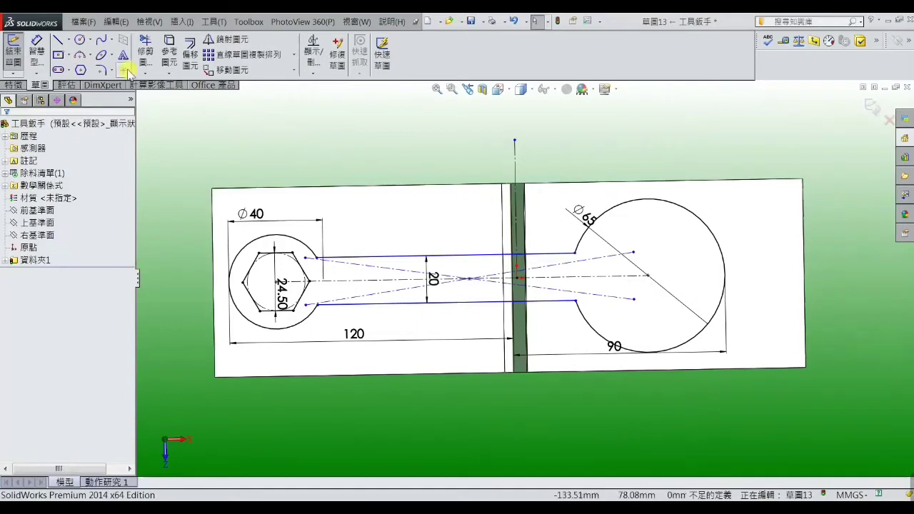
Step: Draw a circle at the Ø65 ring centre and dimension its diameter to 57 mm
left_click(78, 41)
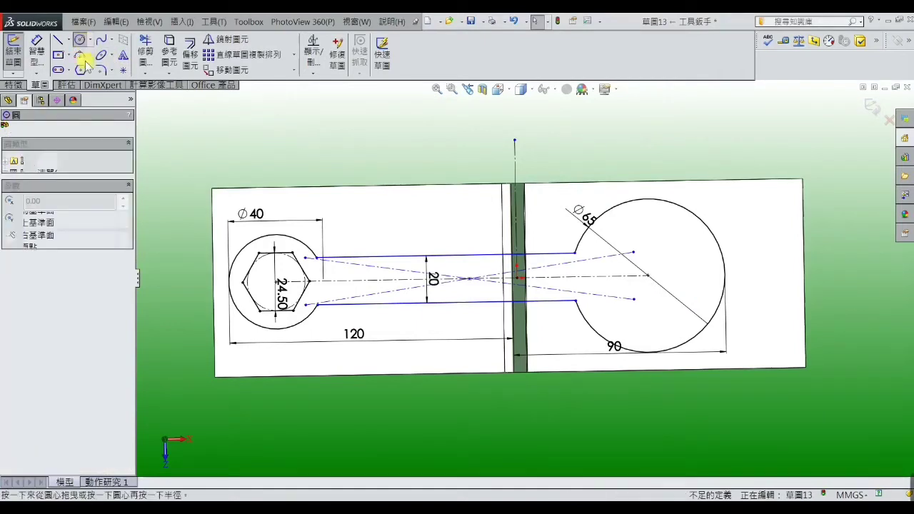
left_click(649, 276)
right_click(652, 214)
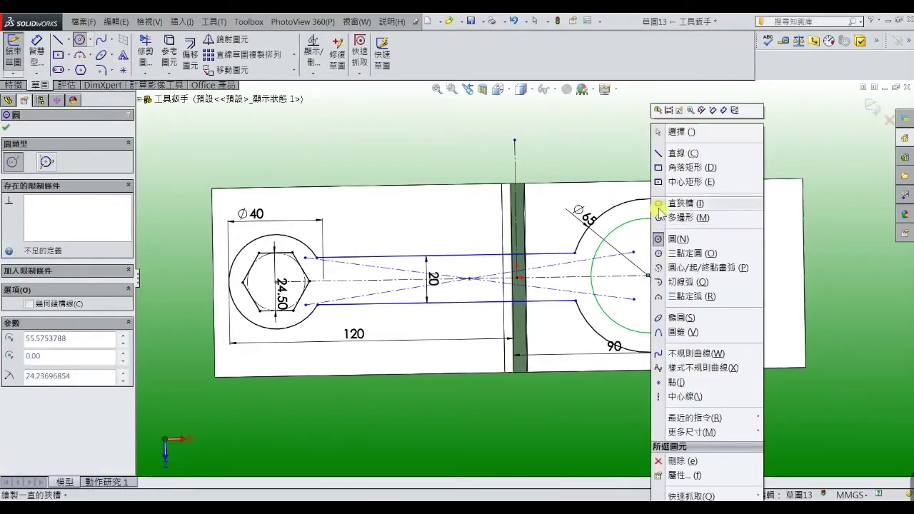
left_click(661, 133)
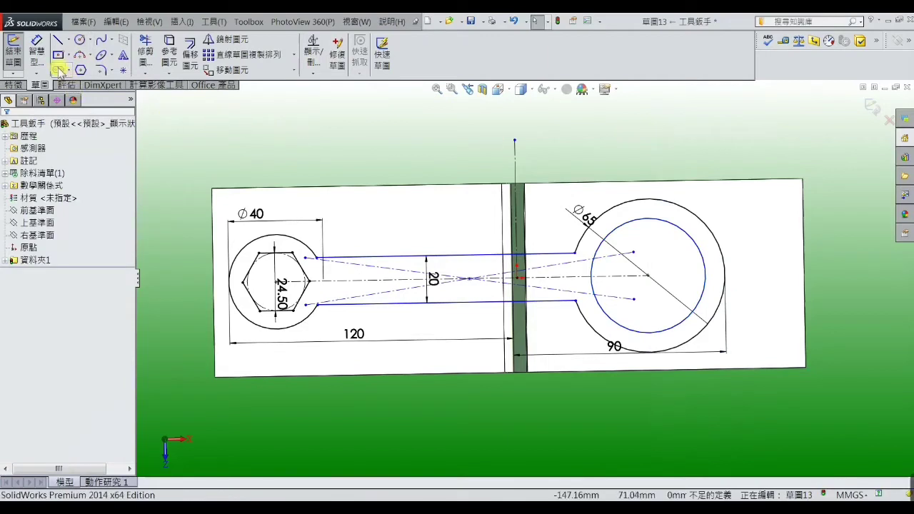
left_click(42, 56)
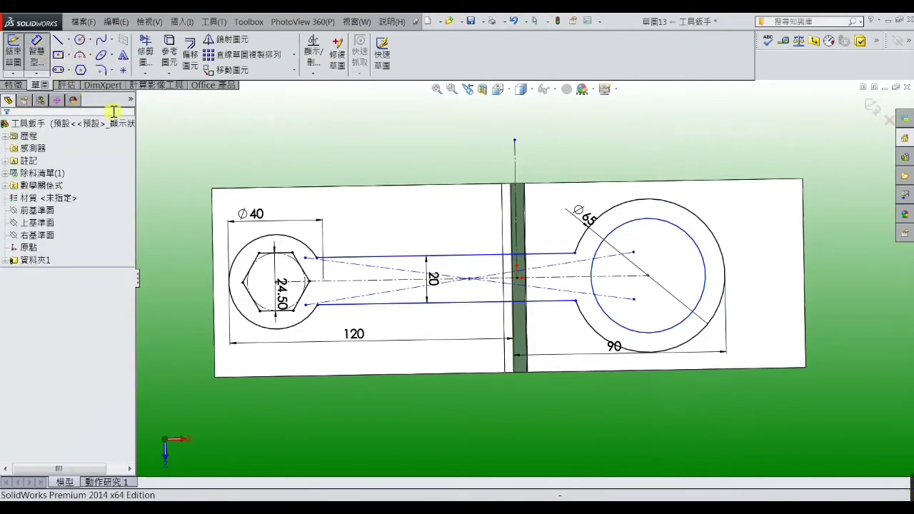
left_click(693, 235)
left_click(696, 234)
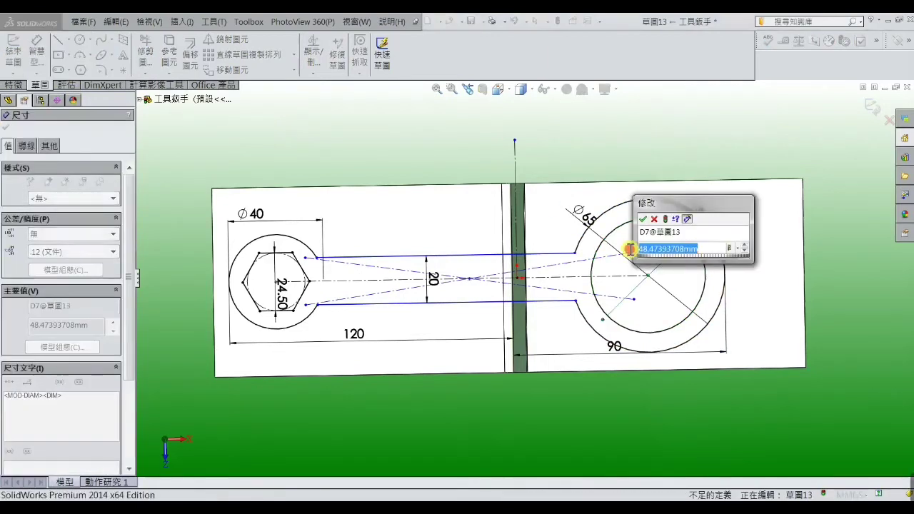
type("57")
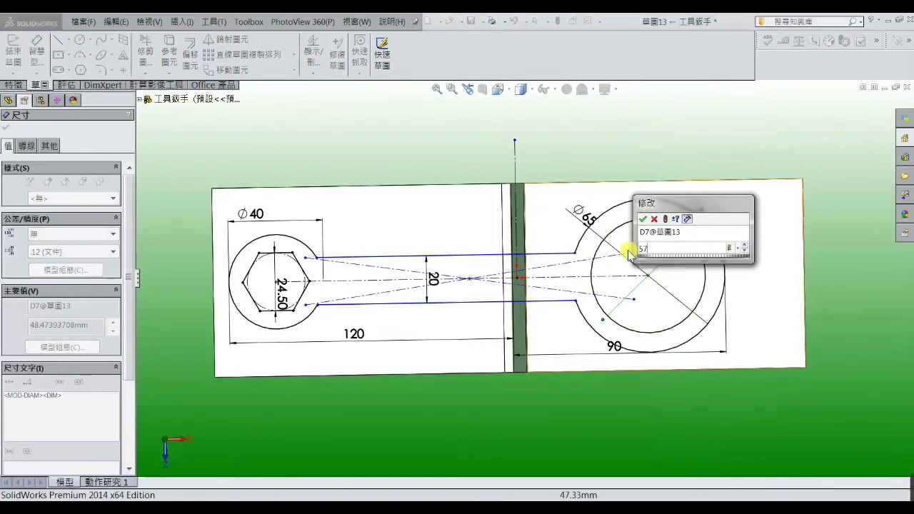
key("Return")
left_click(665, 168)
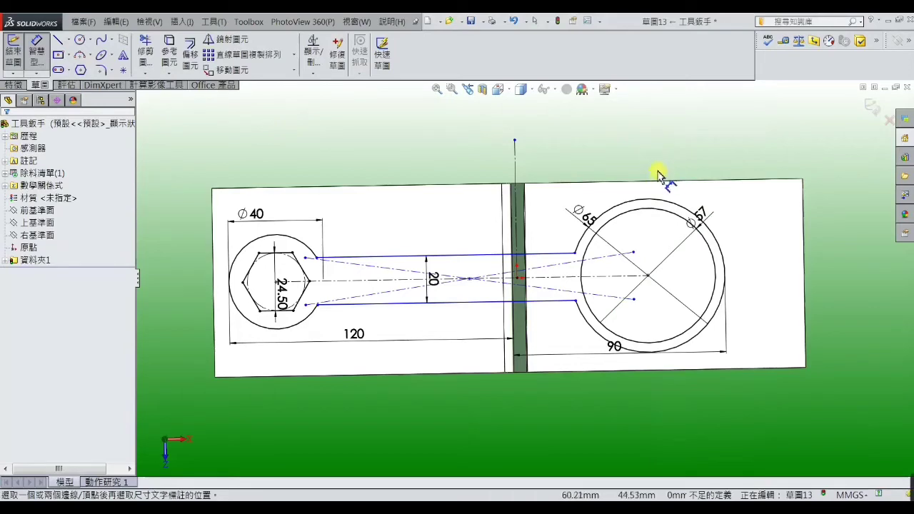
Step: Draw a short angled line starting on the Ø57 circle's edge
left_click(59, 42)
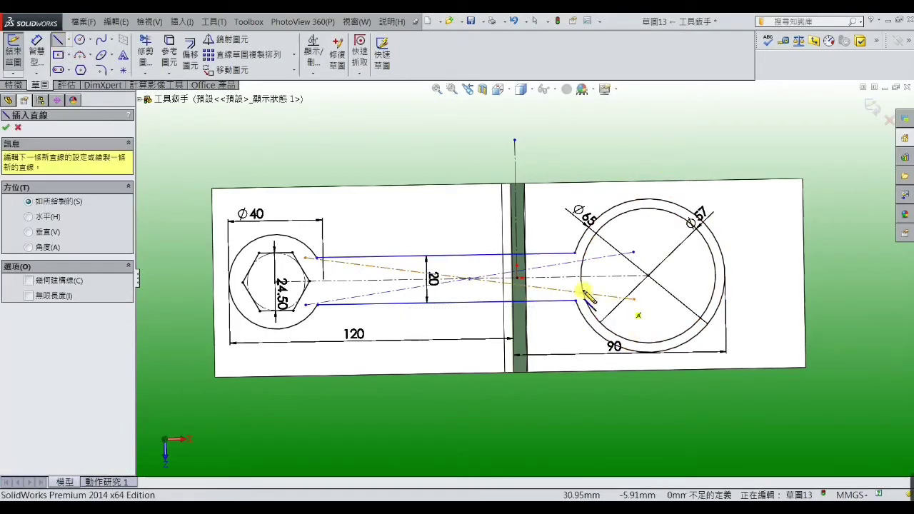
scroll(584, 294, "down", 3)
scroll(585, 265, "down", 2)
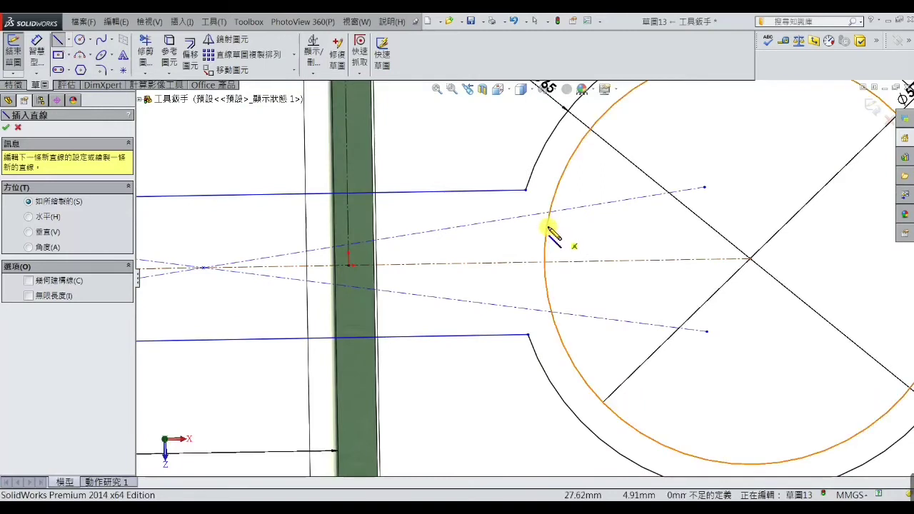
left_click(548, 227)
left_click(572, 238)
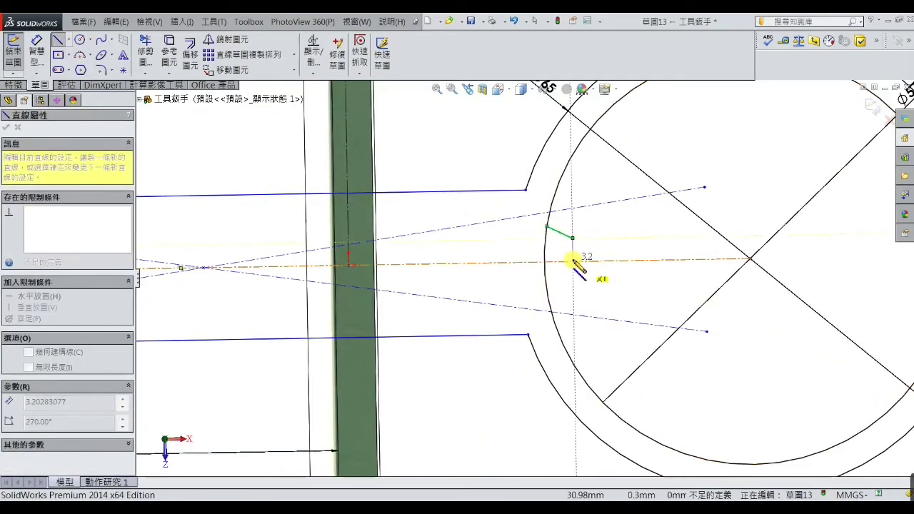
right_click(574, 262)
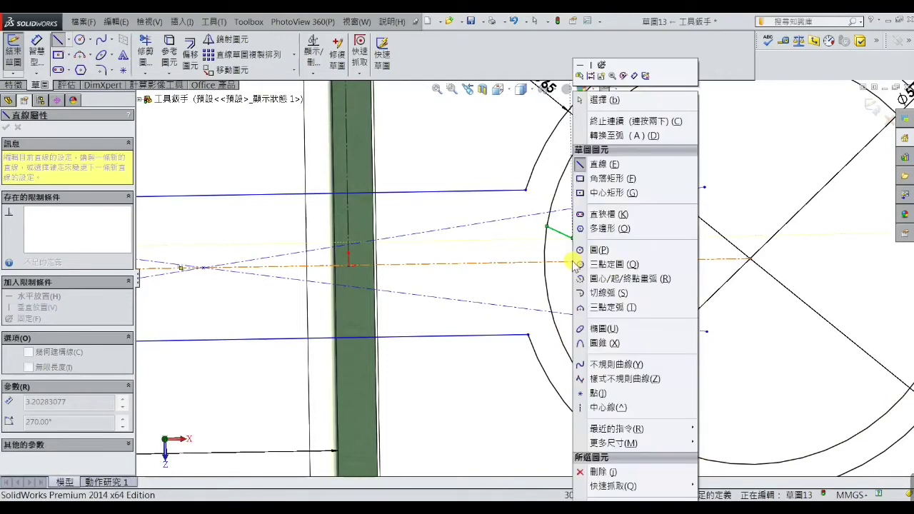
left_click(588, 100)
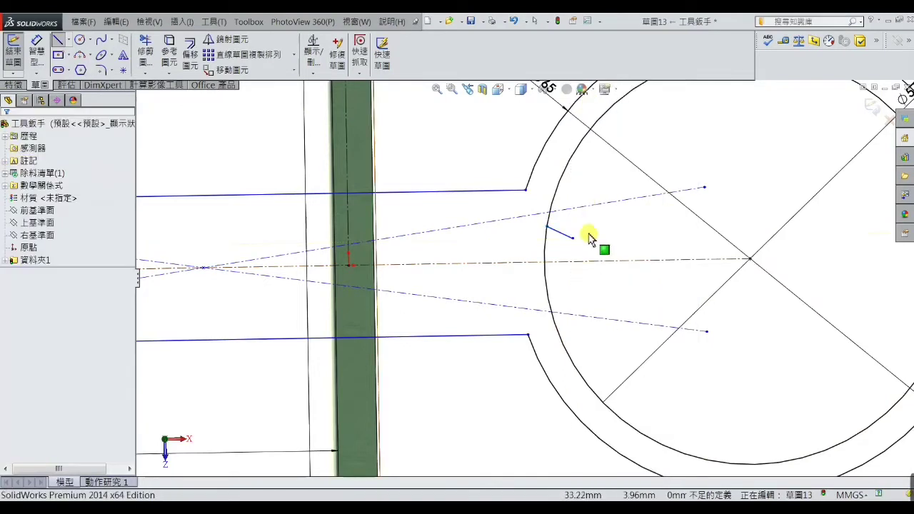
Step: Draw a vertical line from the angled segment's end down toward the centreline
left_click(58, 40)
left_click(572, 238)
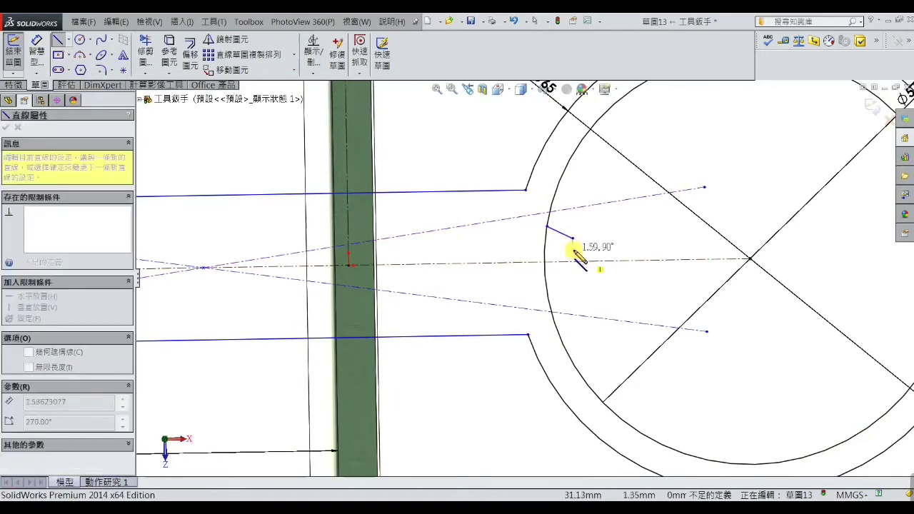
left_click(572, 260)
right_click(571, 265)
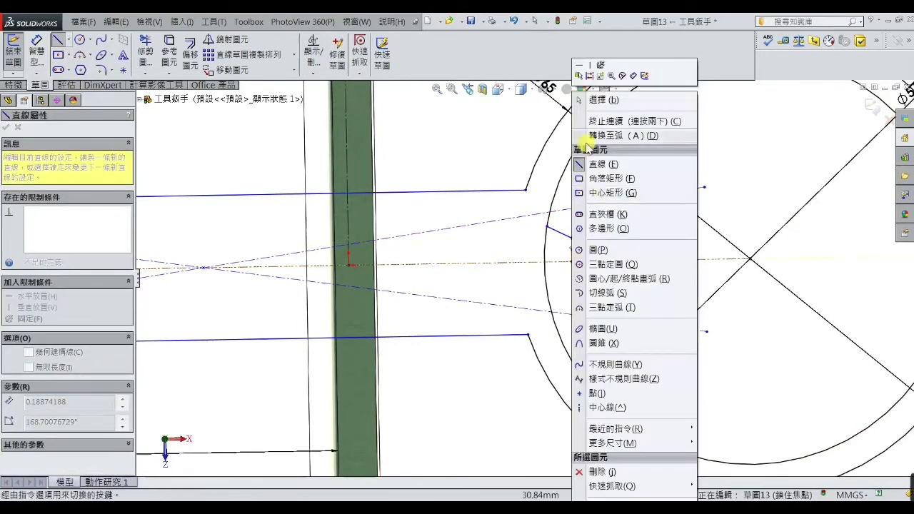
left_click(588, 100)
scroll(606, 234, "down", 2)
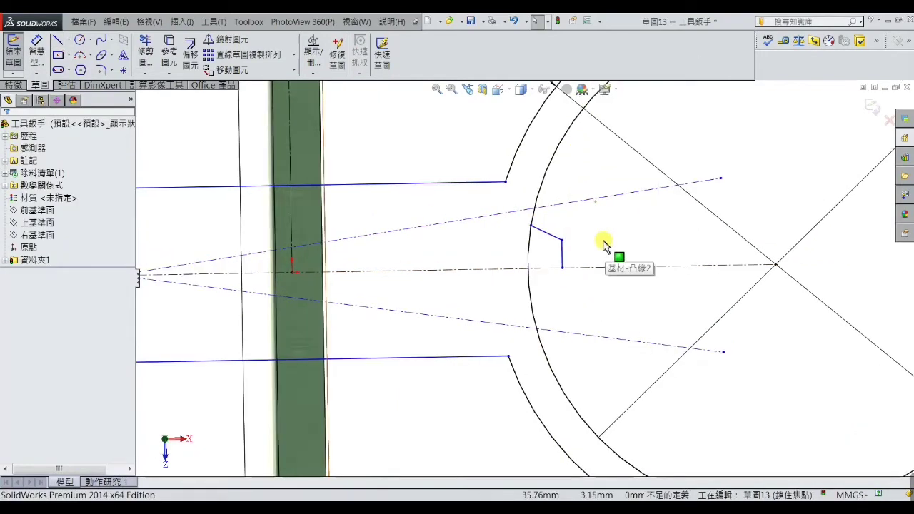
left_click(36, 57)
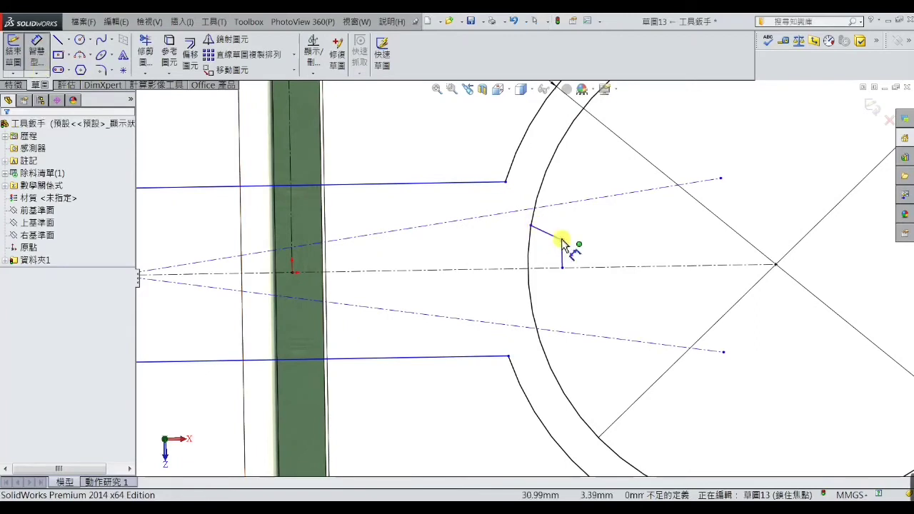
left_click(562, 267)
Step: Dimension the notch's vertical line at 7 mm and the notch corner 11 mm from the centreline
left_click(583, 270)
left_click(588, 292)
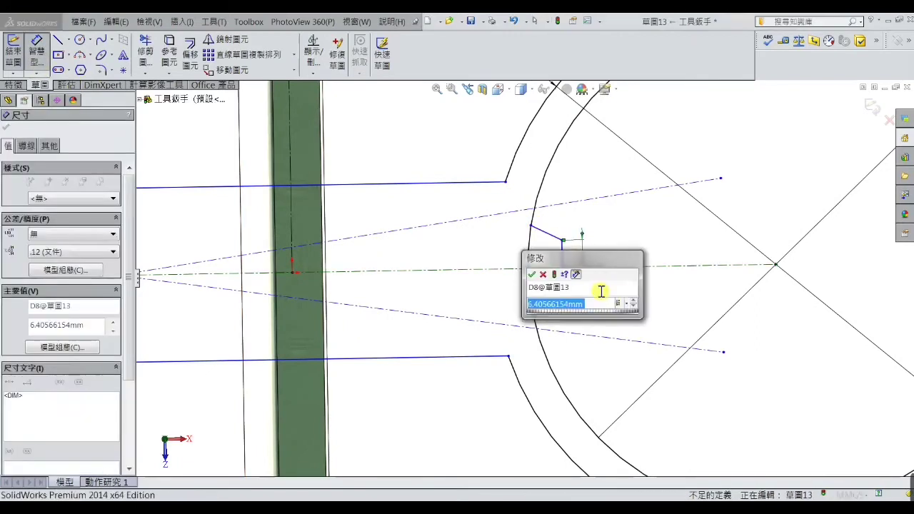
type("7")
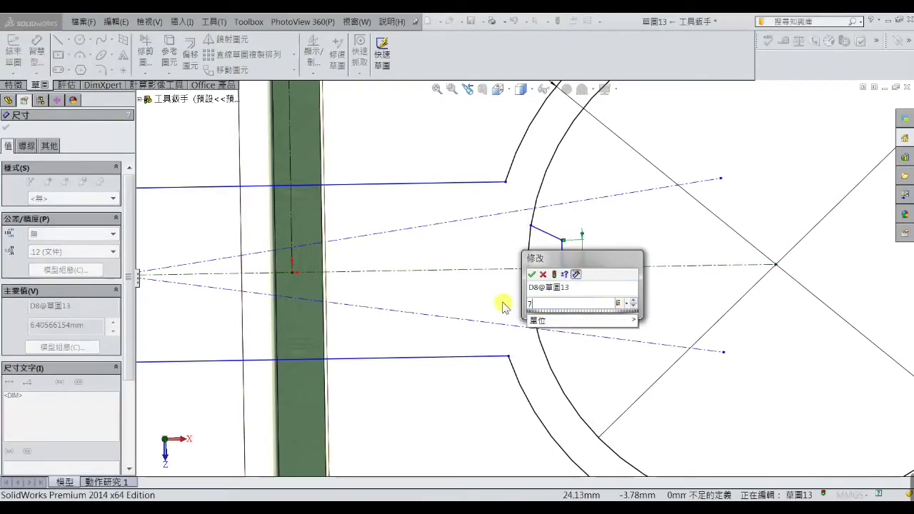
key("Return")
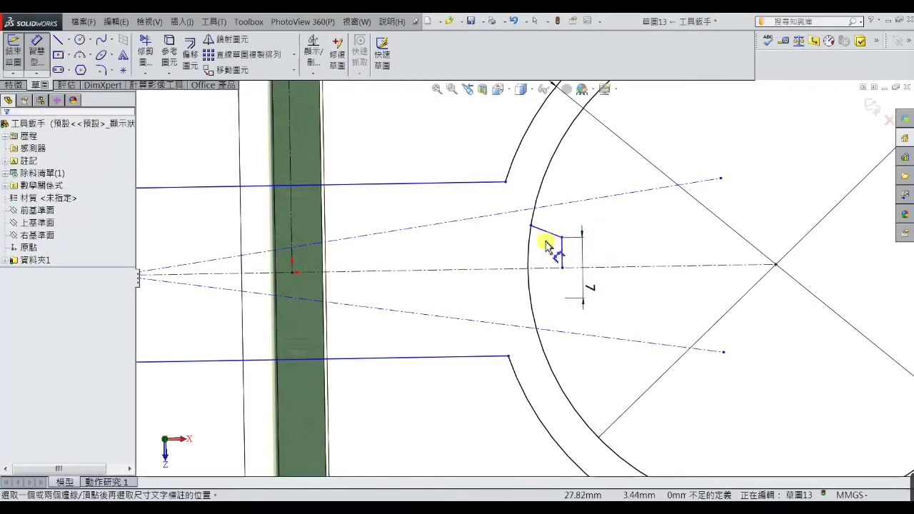
left_click(533, 227)
left_click(539, 270)
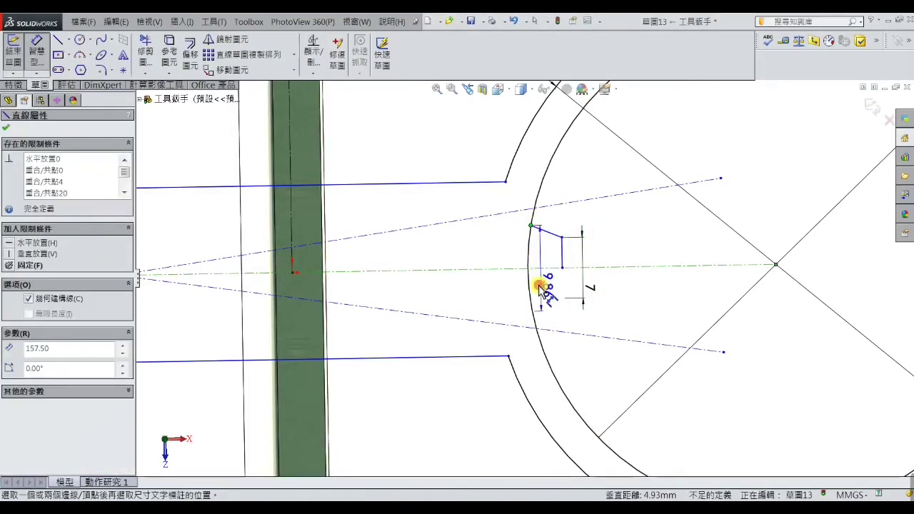
left_click(541, 289)
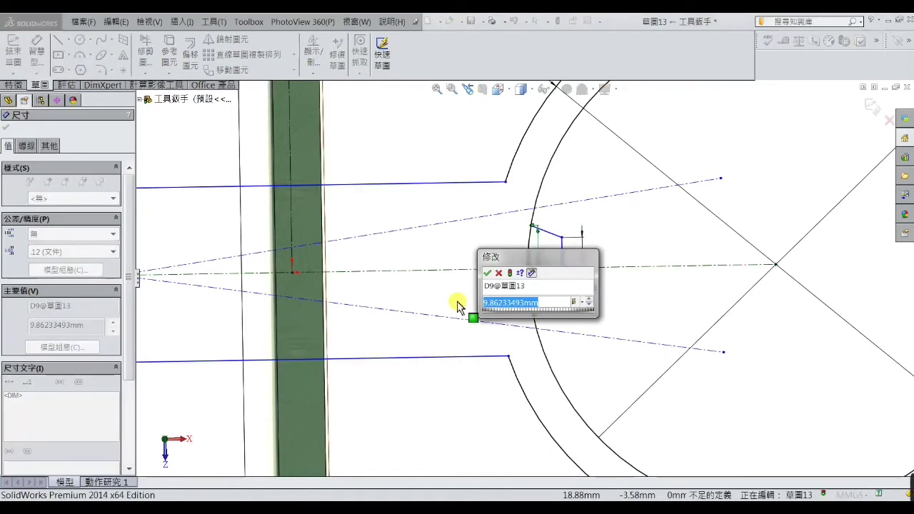
type("110")
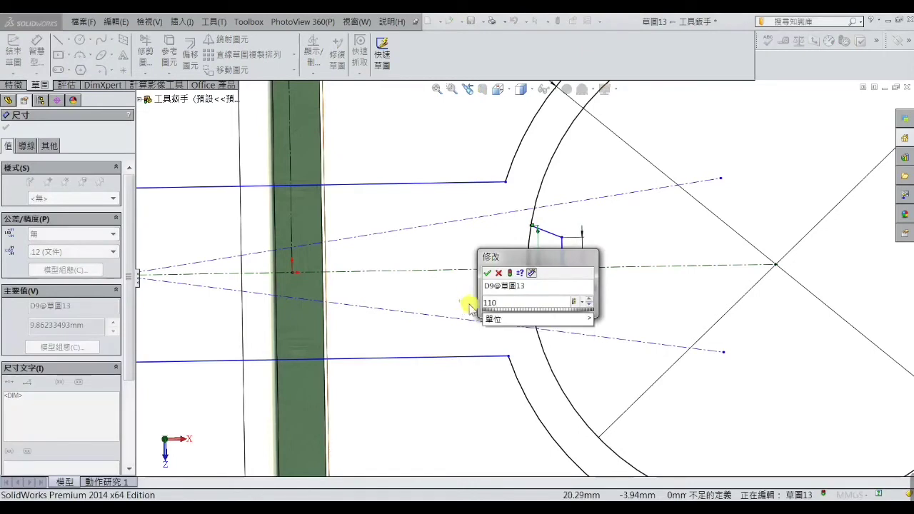
type("11")
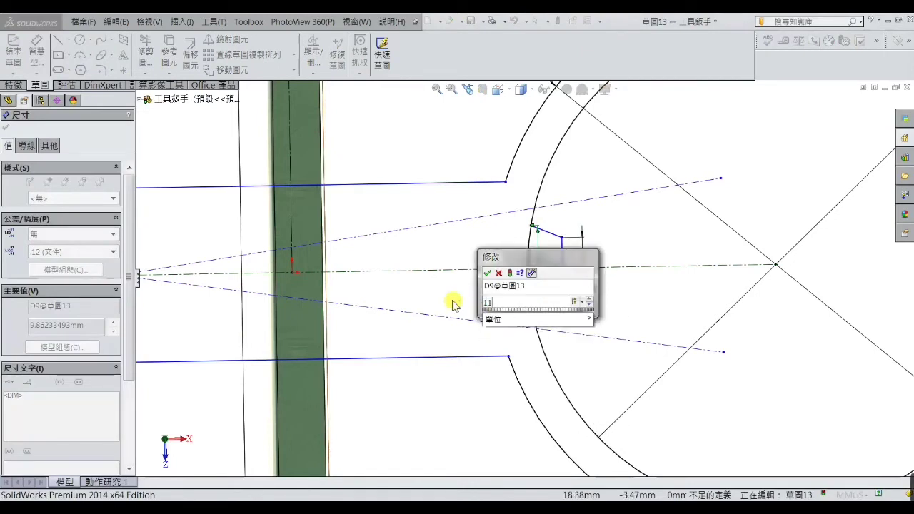
key("Return")
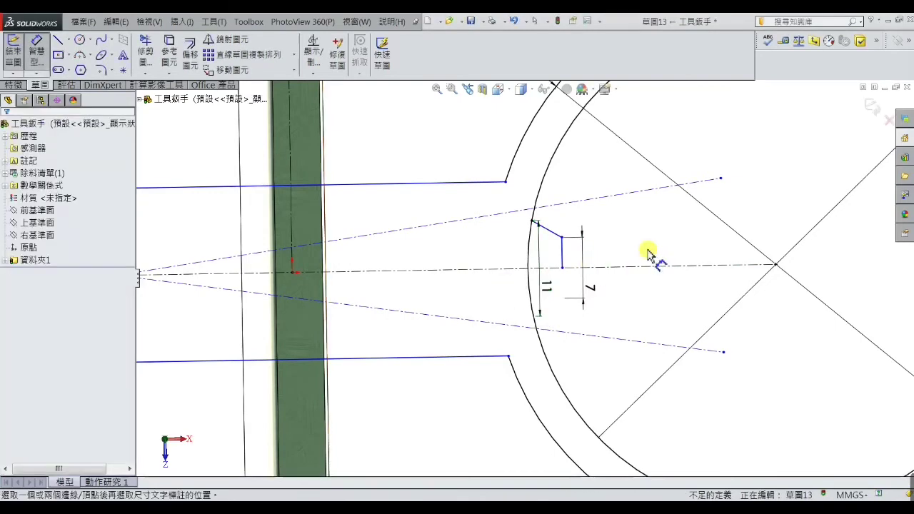
scroll(623, 264, "up", 2)
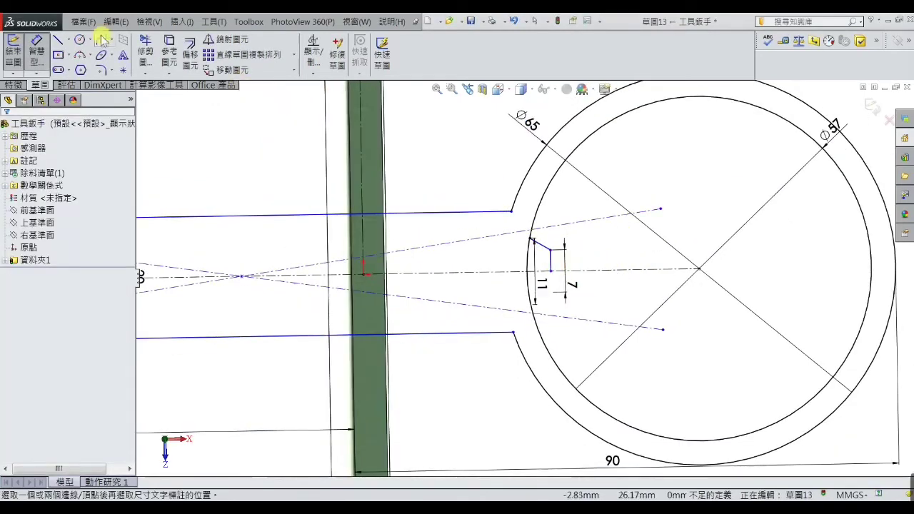
Step: Draw a vertical line upward from the large ring's centre
left_click(59, 43)
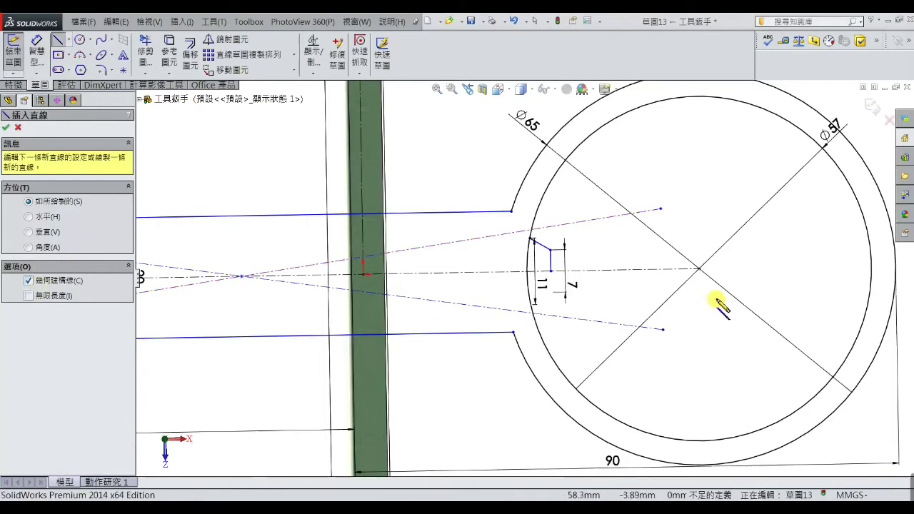
left_click(699, 269)
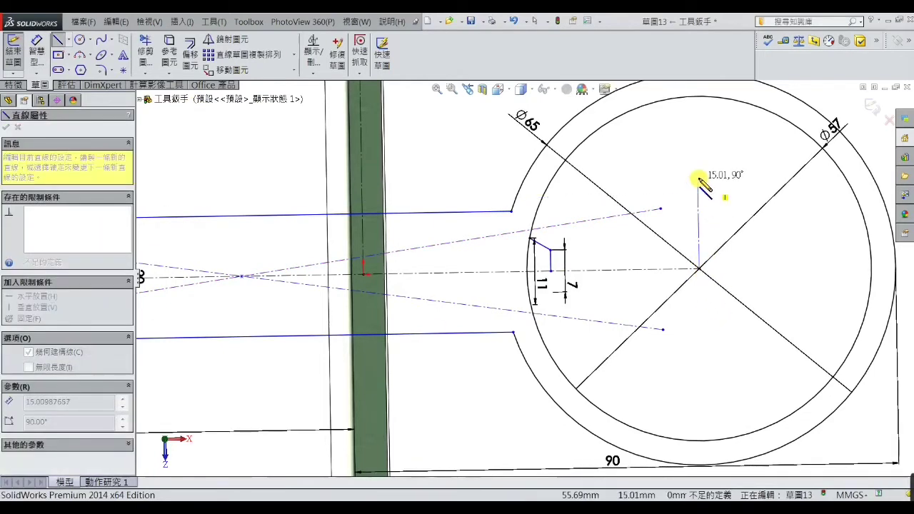
left_click(699, 180)
right_click(696, 179)
left_click(721, 100)
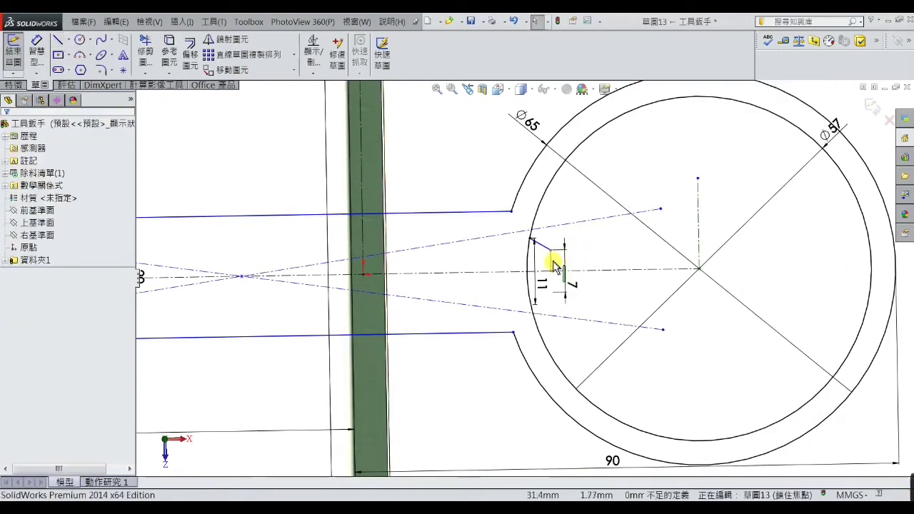
Step: Dimension the horizontal distance from the notch point to the ring centre as 49 mm
left_click(36, 72)
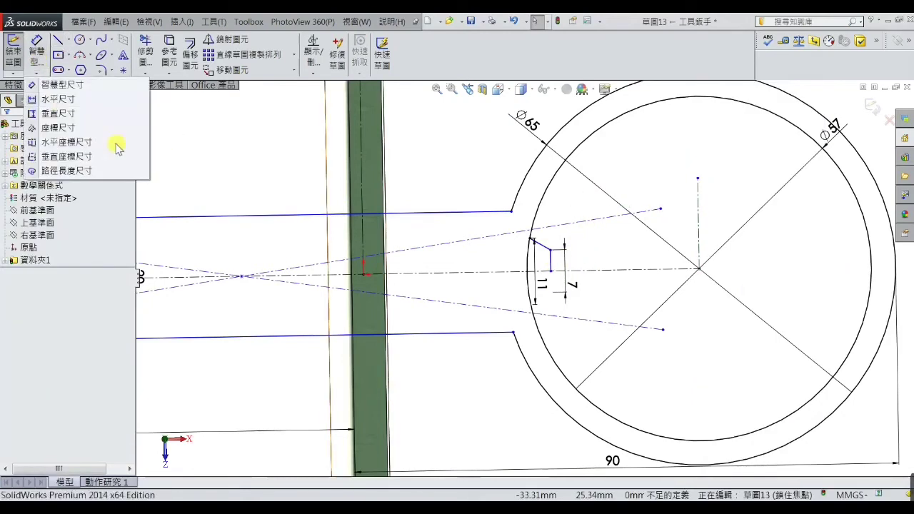
left_click(552, 263)
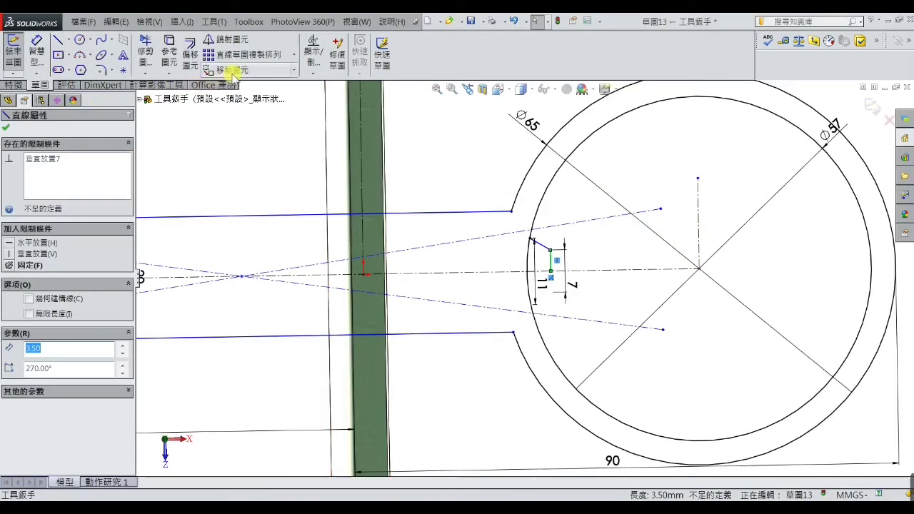
left_click(36, 50)
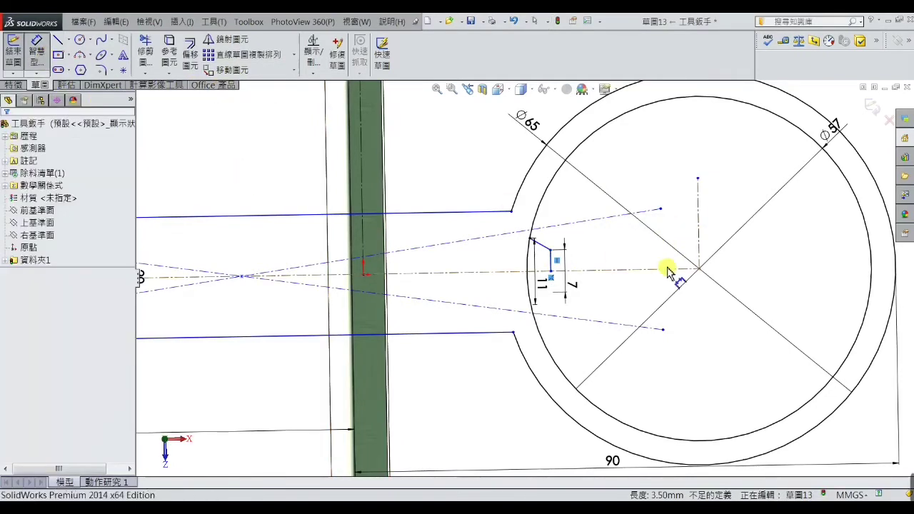
left_click(550, 251)
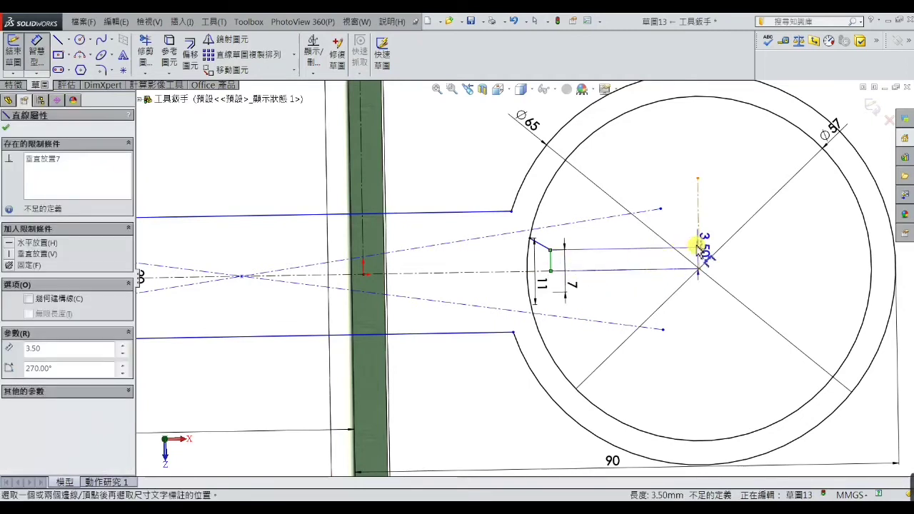
left_click(698, 268)
left_click(704, 296)
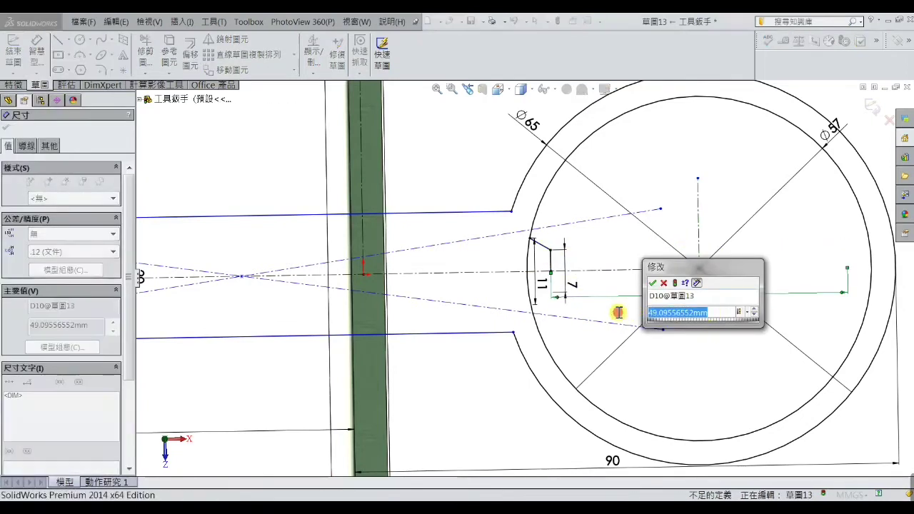
type("49")
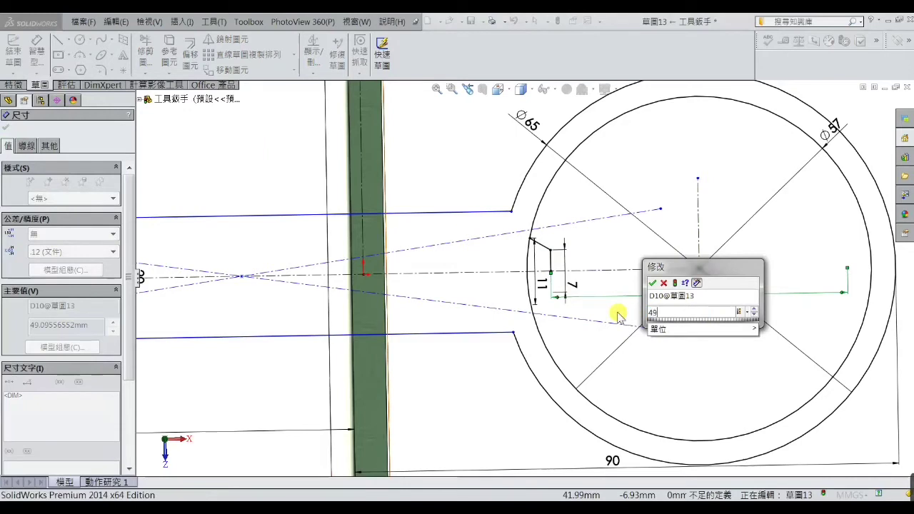
key("Return")
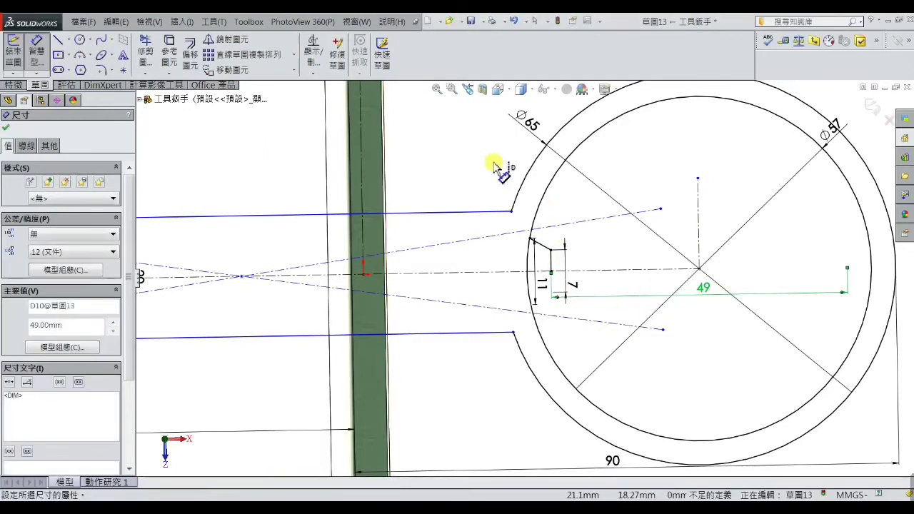
right_click(471, 168)
left_click(473, 143)
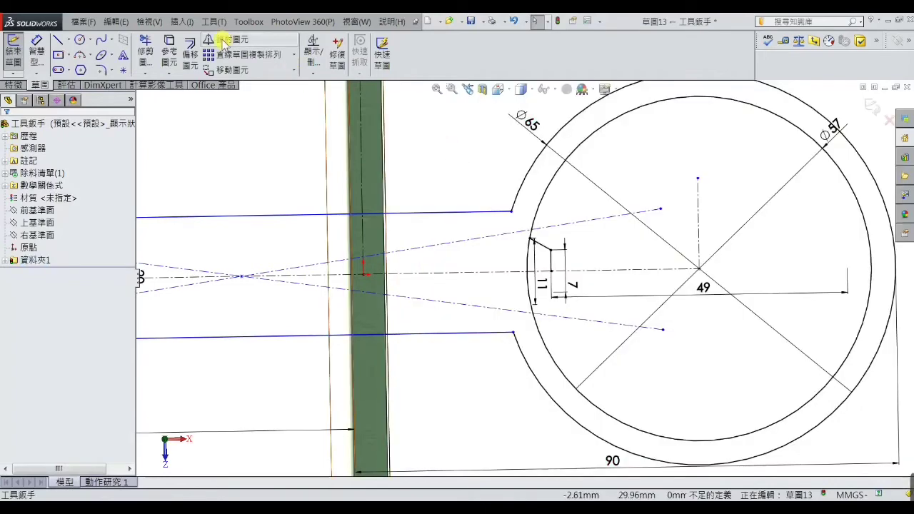
left_click(227, 39)
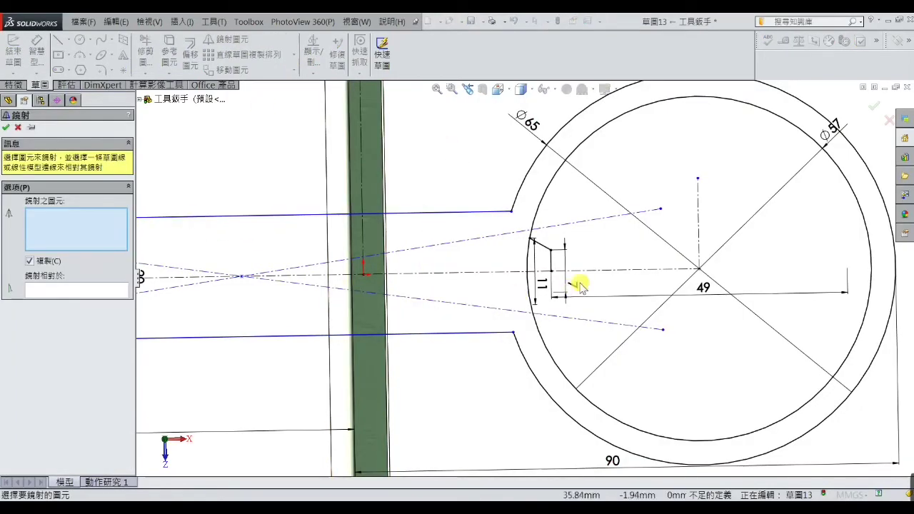
Step: Mirror the notch's slanted and short lines (Line16, Line17) about the horizontal centreline Line1
scroll(568, 266, "up", 2)
left_click(532, 243)
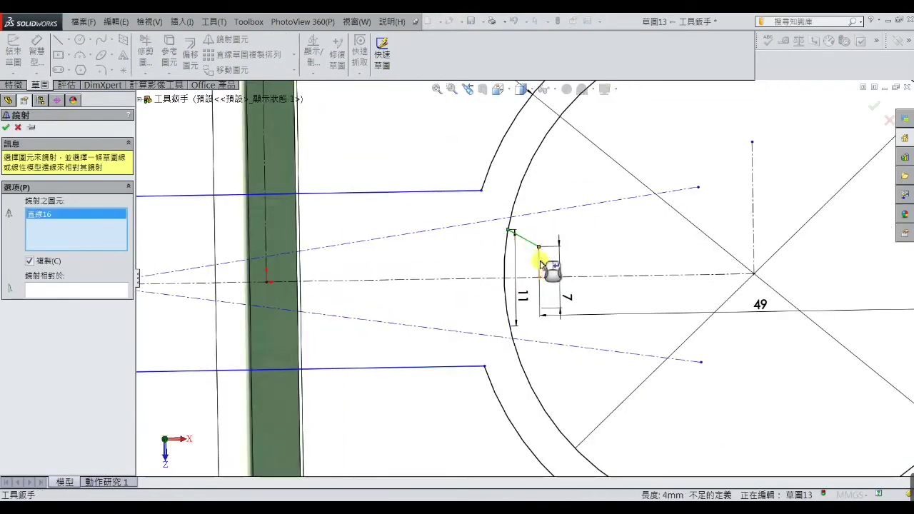
left_click(536, 262)
left_click(84, 291)
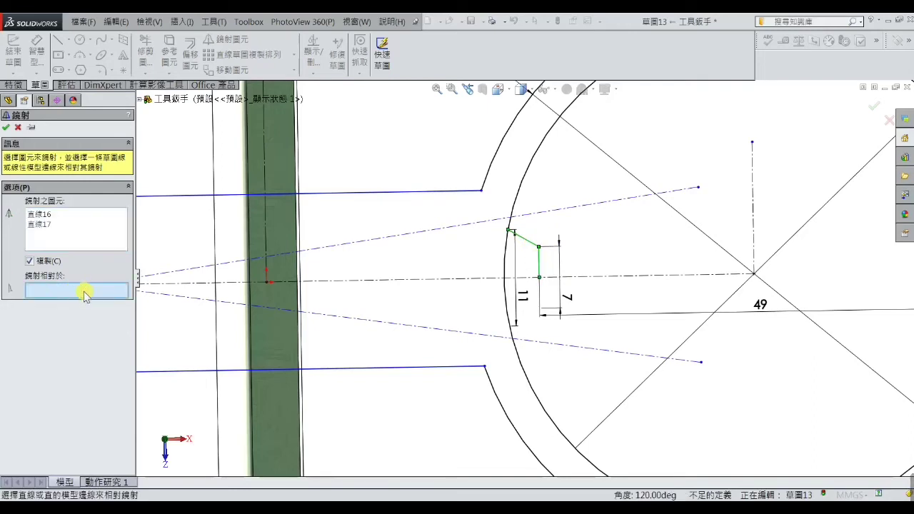
left_click(582, 277)
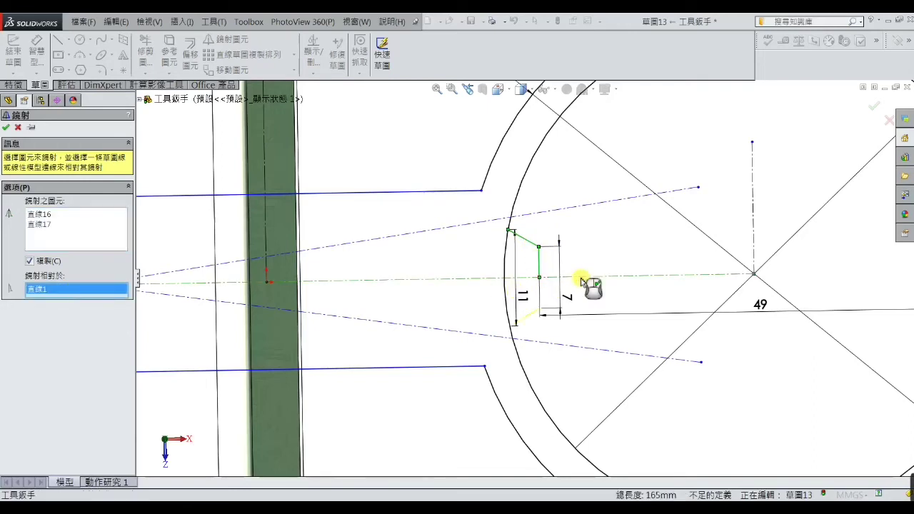
left_click(7, 127)
scroll(379, 143, "up", 2)
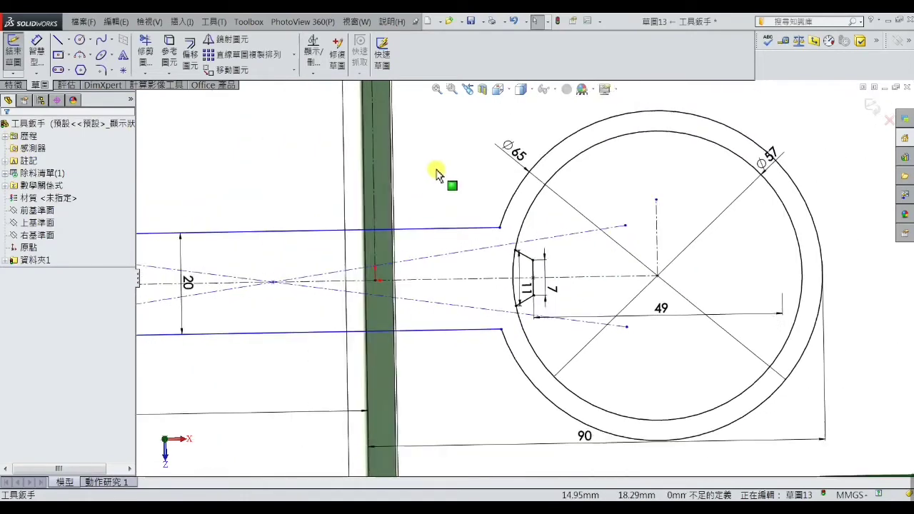
scroll(557, 264, "down", 2)
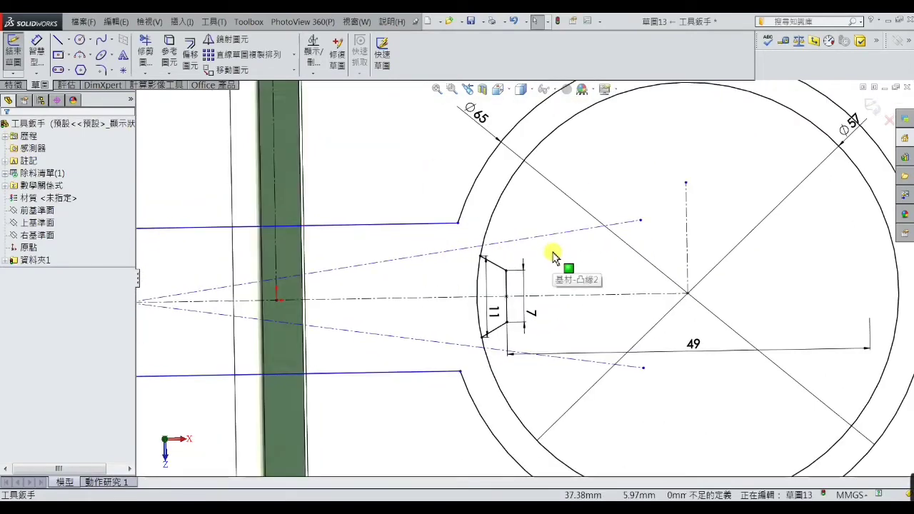
scroll(567, 262, "up", 1)
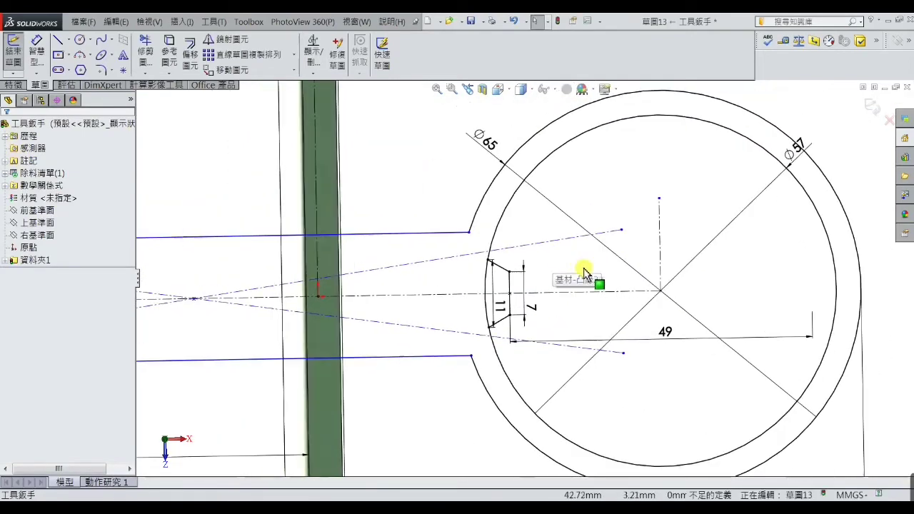
Step: Start a circular sketch pattern and set the large ring's centre as the pattern centre
left_click(295, 57)
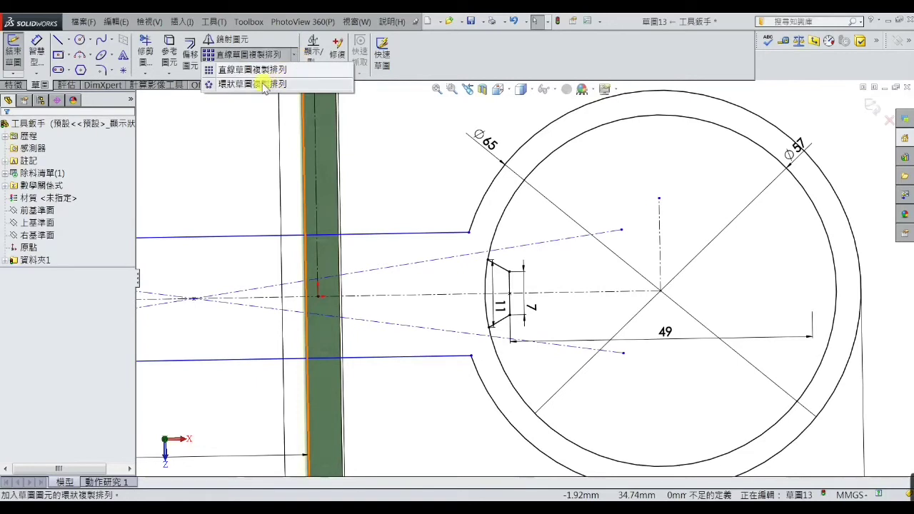
left_click(264, 84)
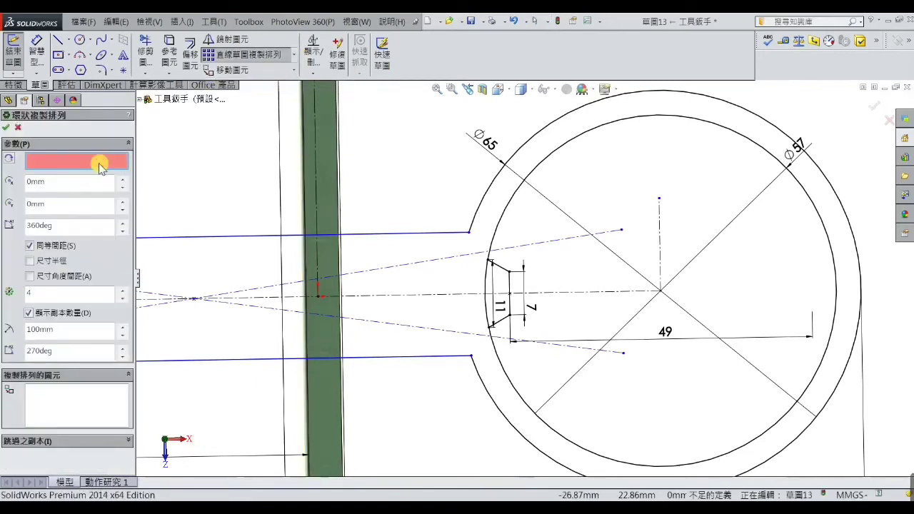
scroll(560, 314, "down", 1)
left_click(493, 262)
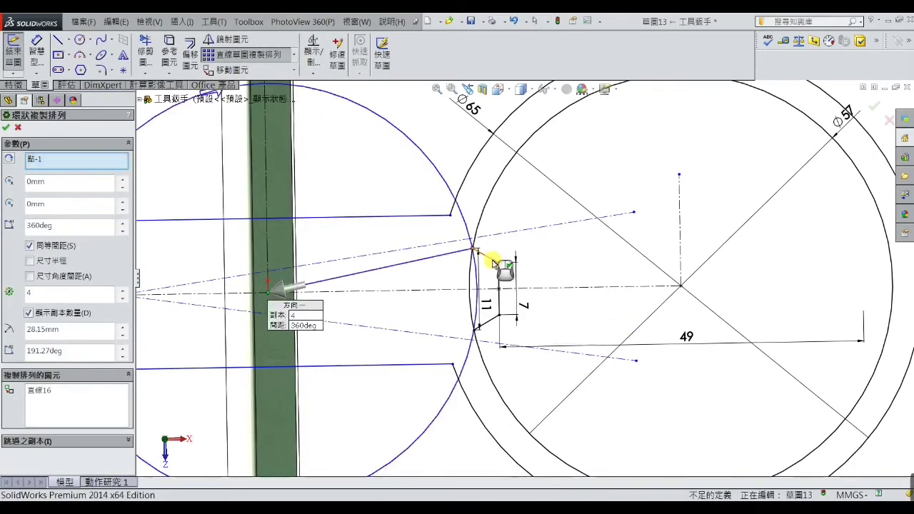
right_click(88, 163)
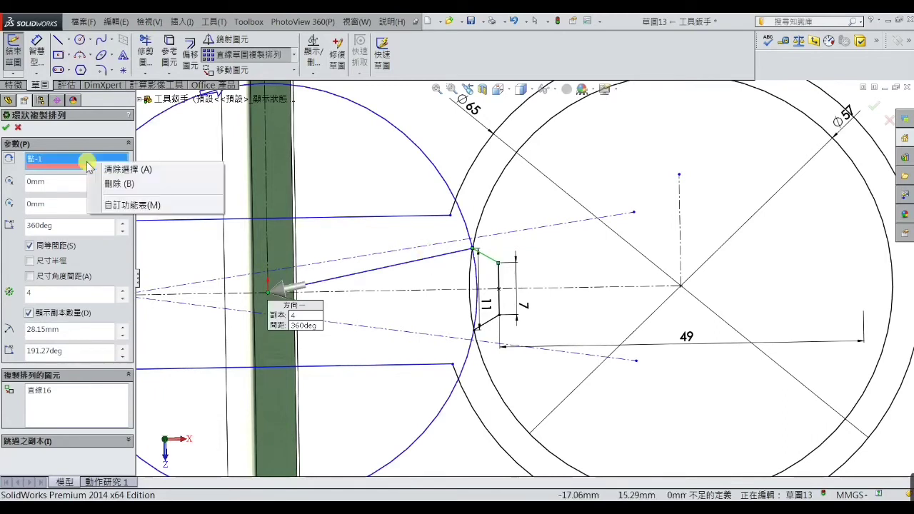
left_click(114, 184)
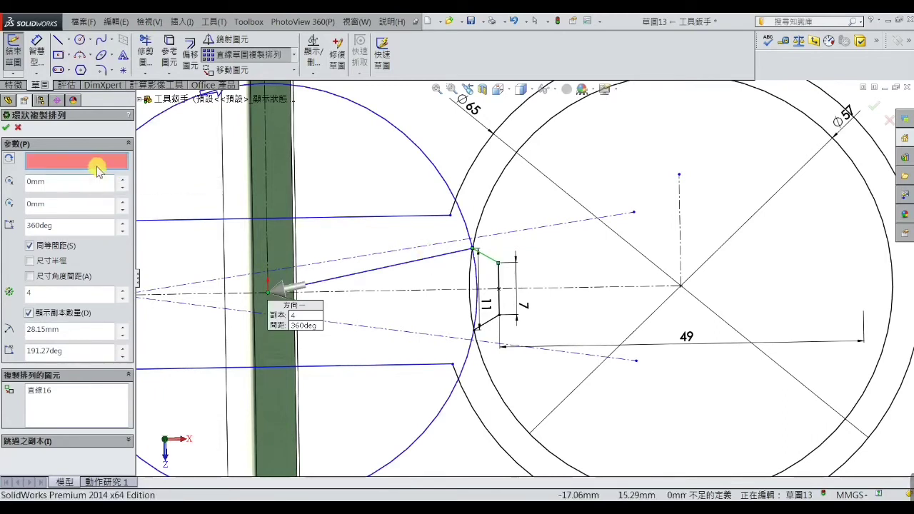
left_click(680, 288)
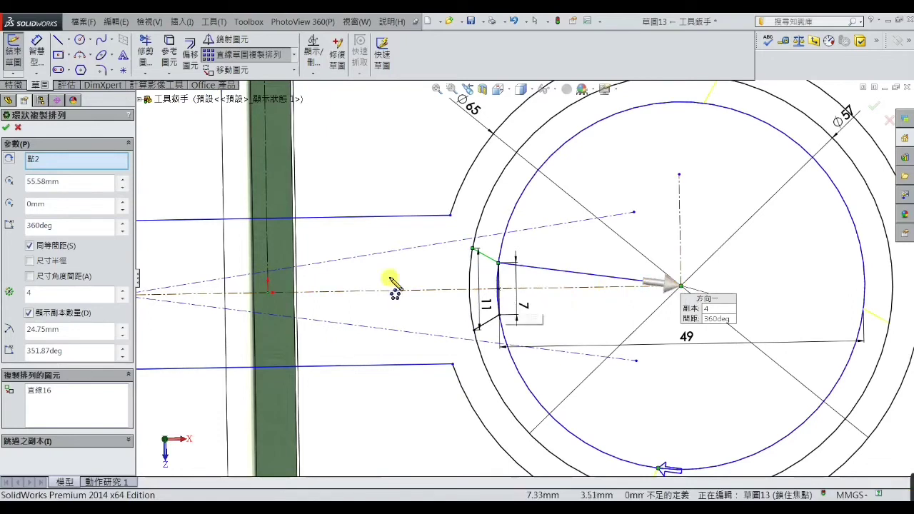
Step: Pattern the notch lines as 6 equally spaced instances around the ring
left_click(77, 406)
right_click(121, 397)
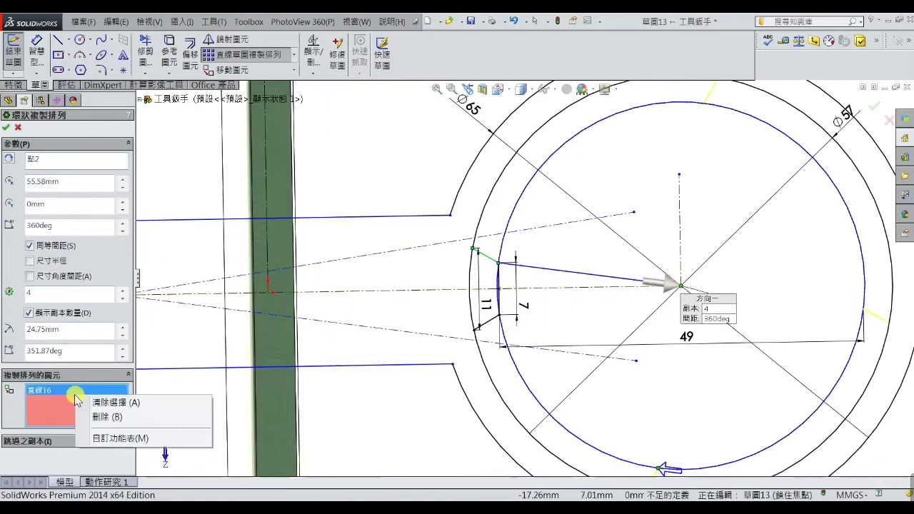
left_click(168, 404)
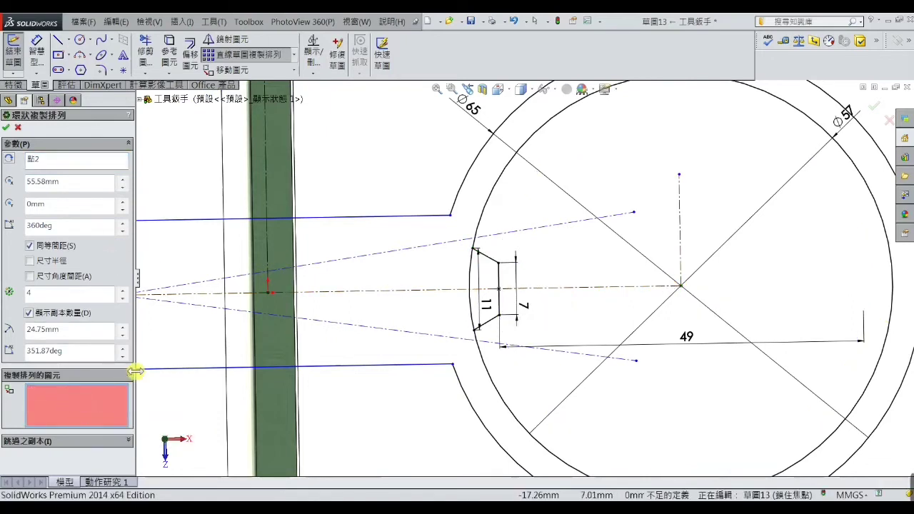
left_click(490, 259)
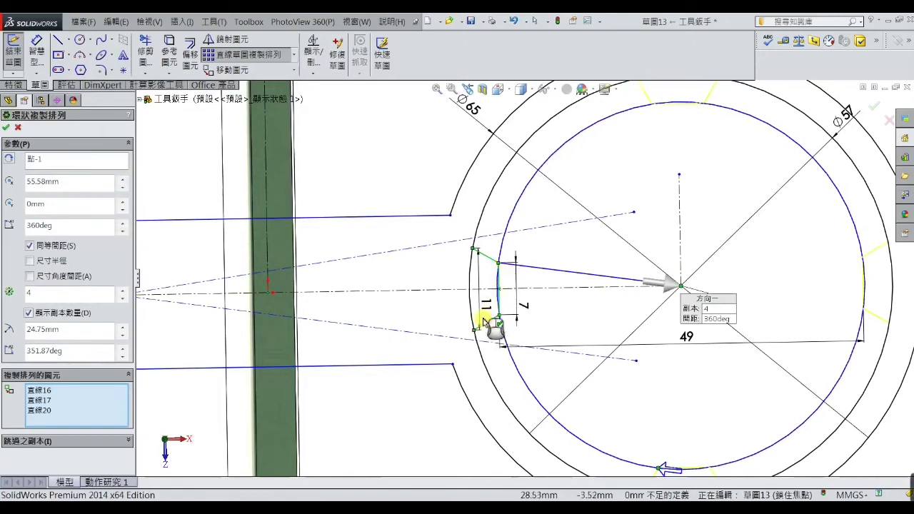
left_click(123, 289)
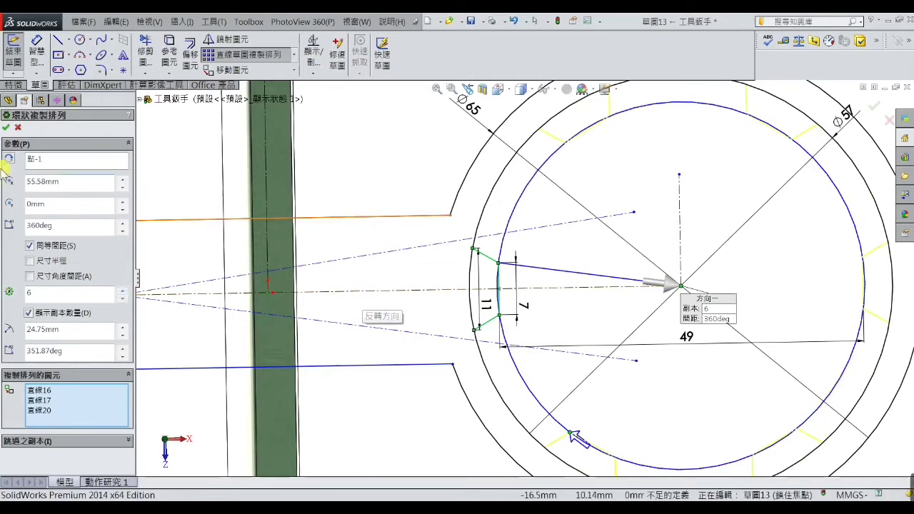
left_click(9, 129)
Step: Trim the Ø57 arc across the top-left, top-right, right and bottom-right notch openings
scroll(490, 214, "up", 2)
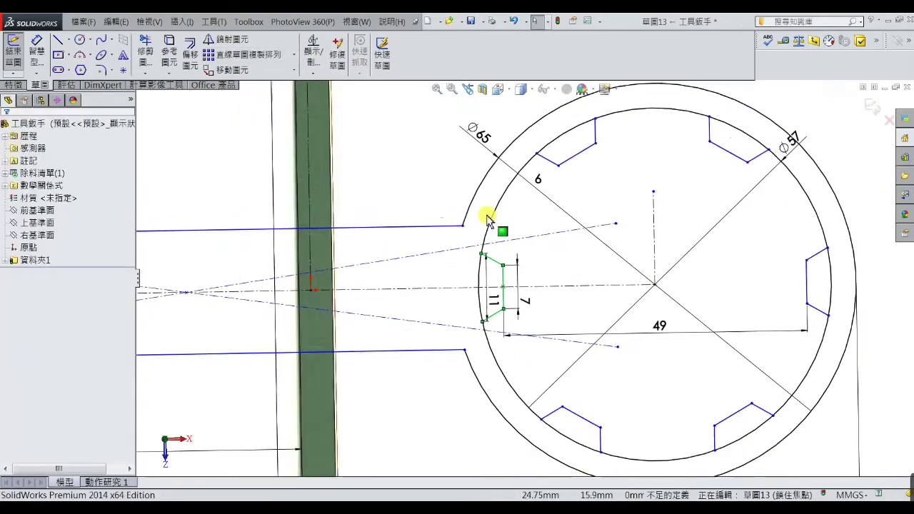
scroll(669, 259, "up", 3)
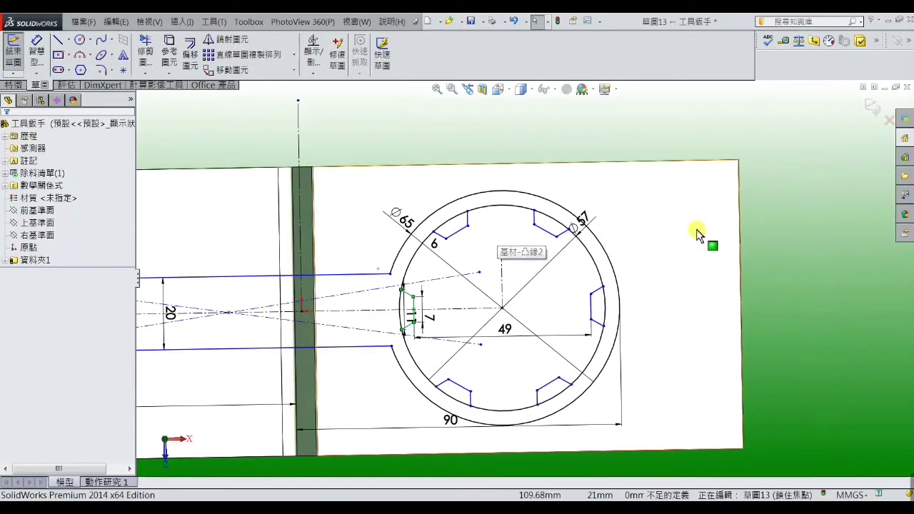
left_click(145, 53)
scroll(511, 243, "down", 2)
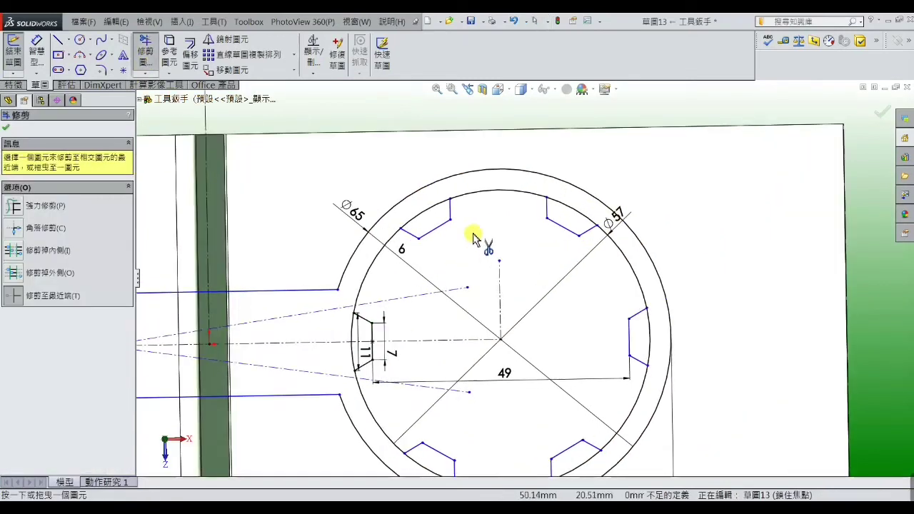
left_click(427, 213)
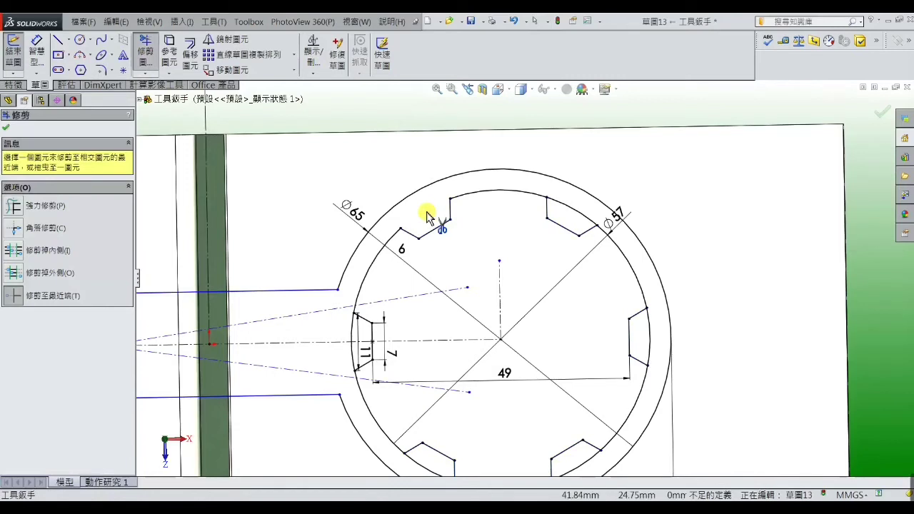
left_click(571, 212)
left_click(650, 325)
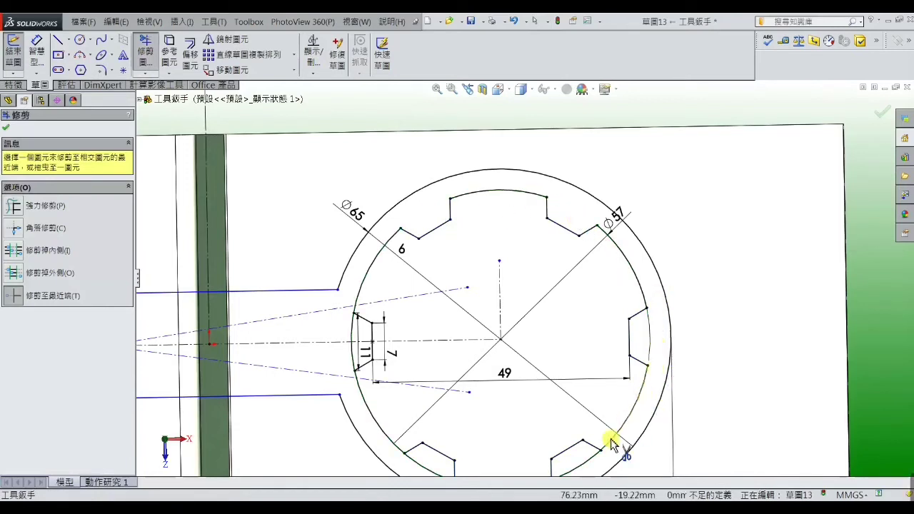
left_click(603, 448)
Step: Trim the arc across the left notch and minimize the reference drawing in Photo Viewer
scroll(489, 408, "up", 1)
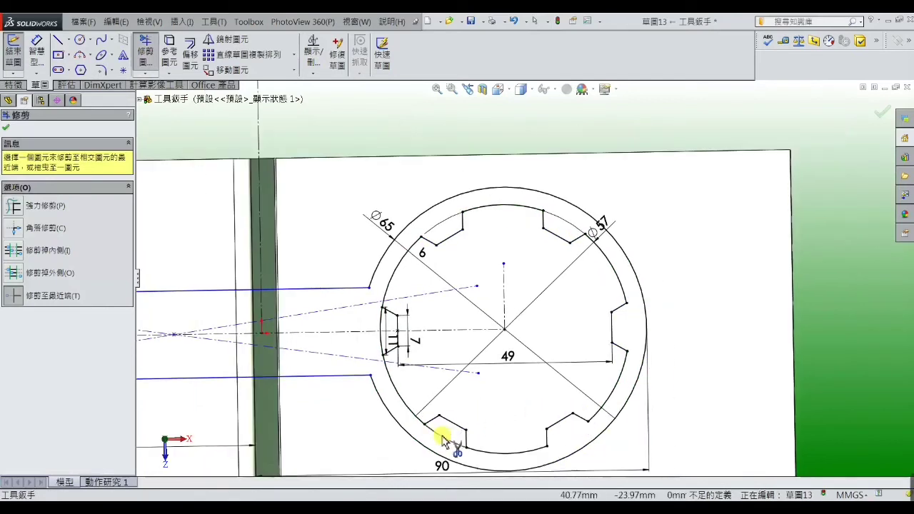
scroll(393, 328, "down", 2)
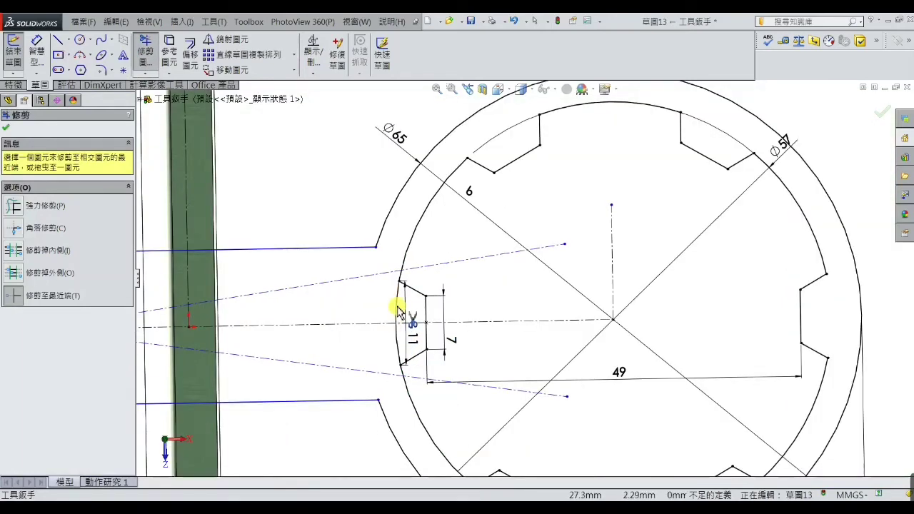
left_click(397, 309)
scroll(399, 340, "up", 2)
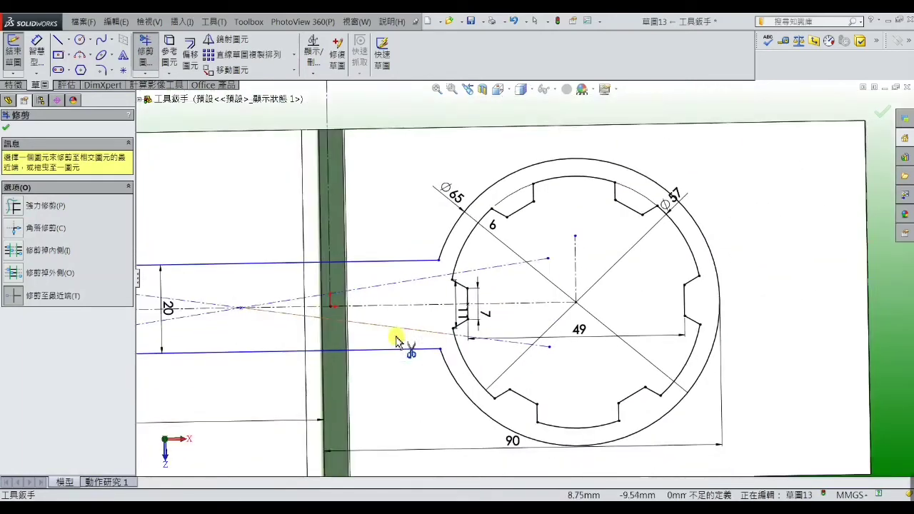
scroll(389, 336, "up", 2)
scroll(335, 337, "down", 1)
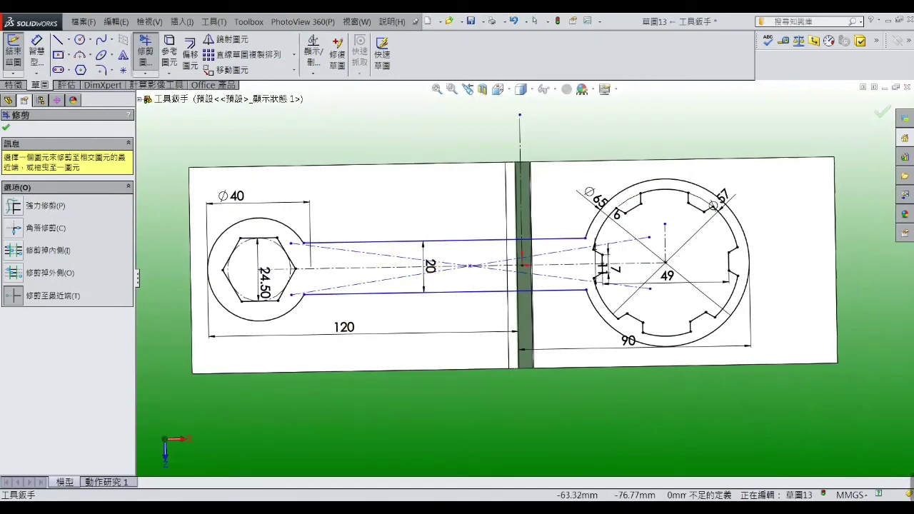
key("alt+Tab")
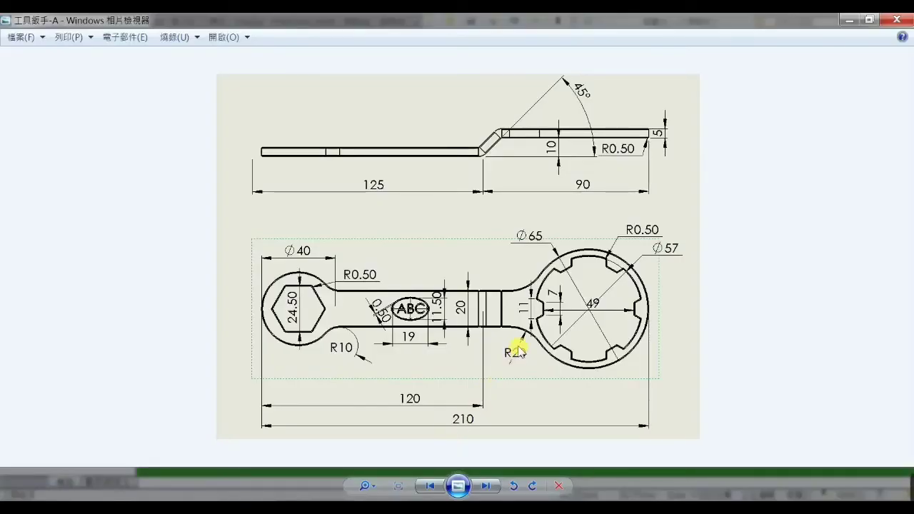
left_click(850, 22)
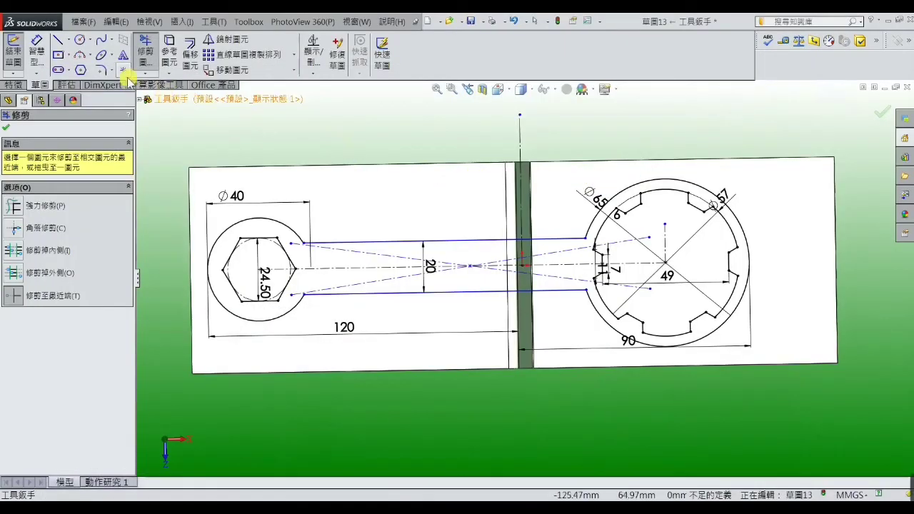
Step: Fillet both neck corners at the hexagon ring with 10 mm radius
left_click(101, 69)
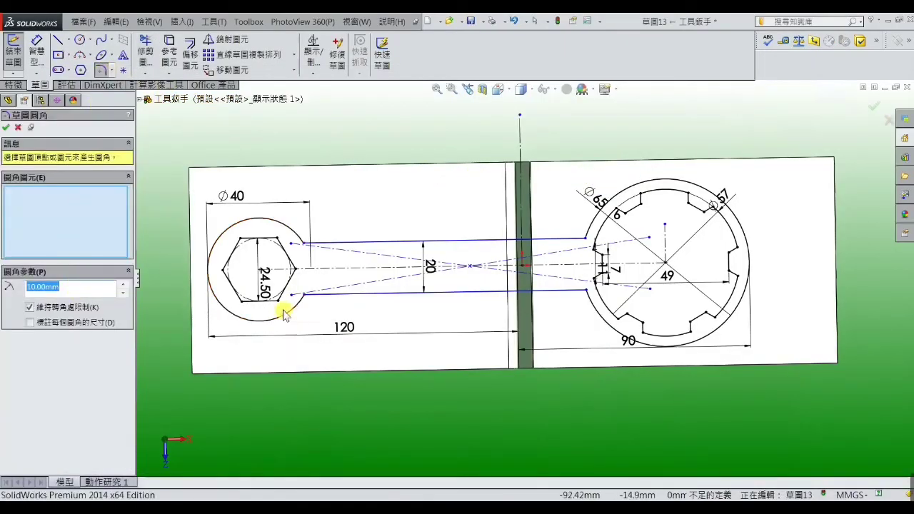
left_click(306, 296)
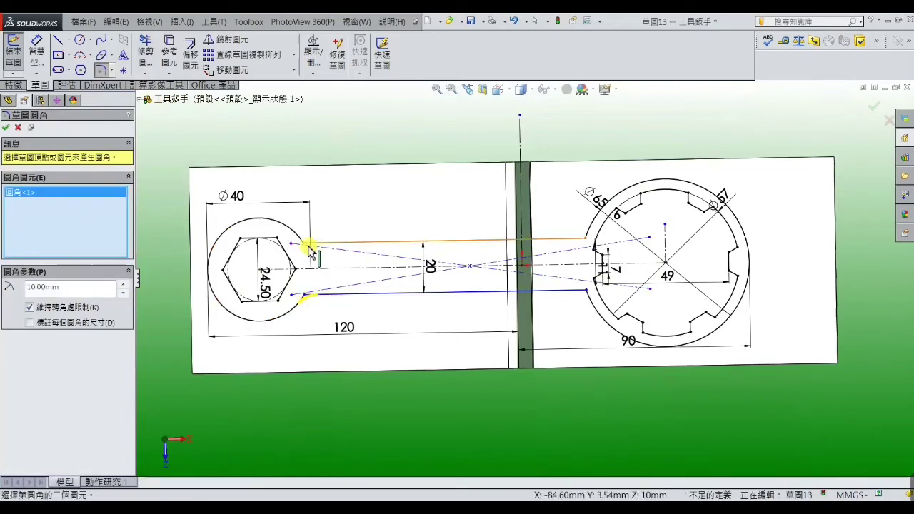
left_click(309, 244)
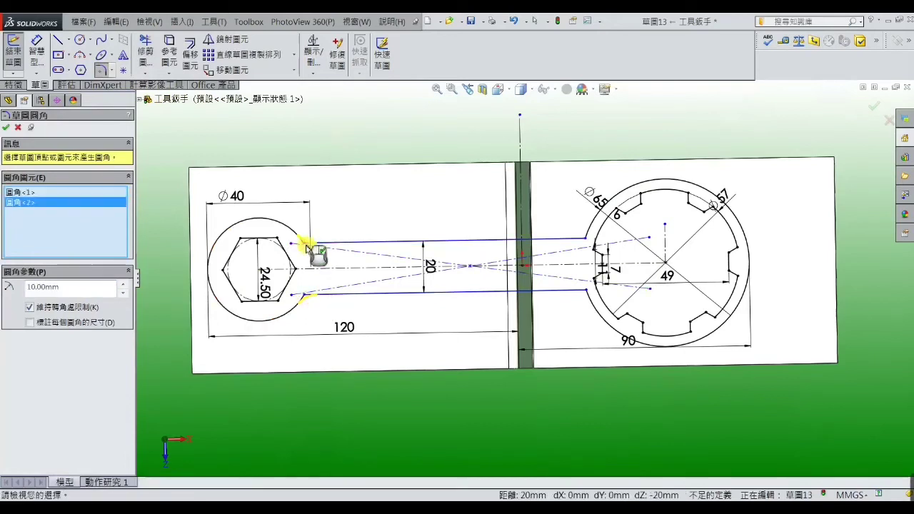
left_click(7, 128)
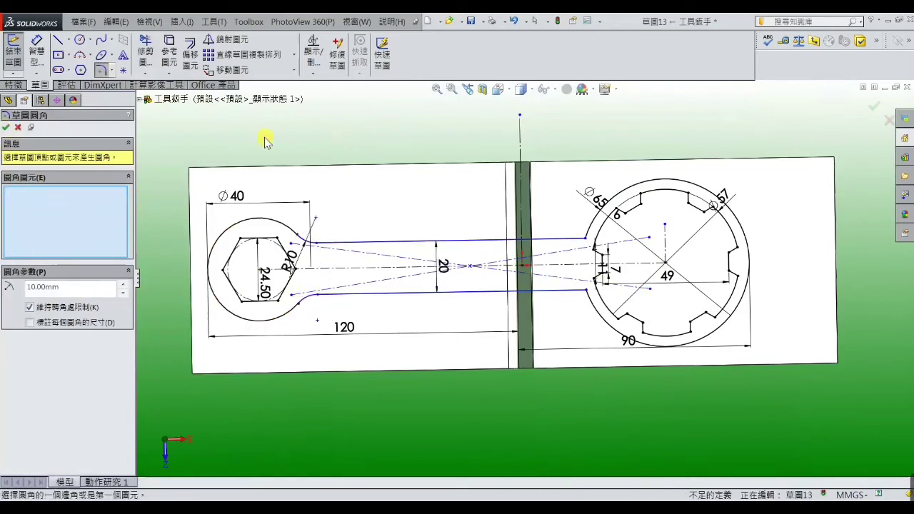
left_click(105, 74)
Step: Fillet both neck corners at the large ring with 20 mm radius and fit the view
left_click(104, 70)
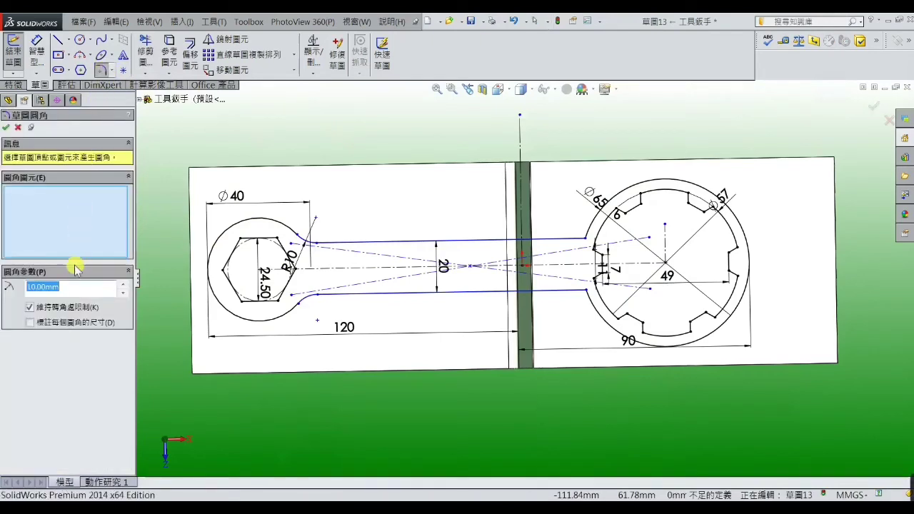
type("20")
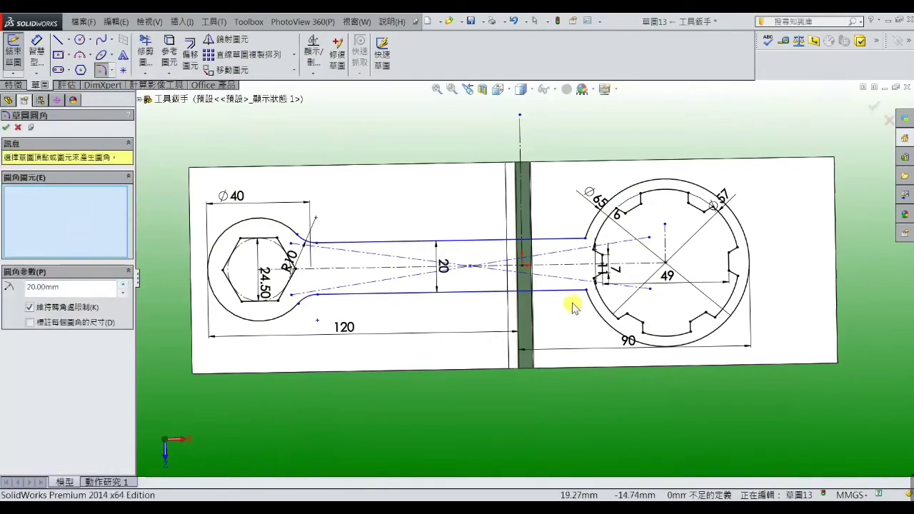
left_click(586, 292)
left_click(587, 238)
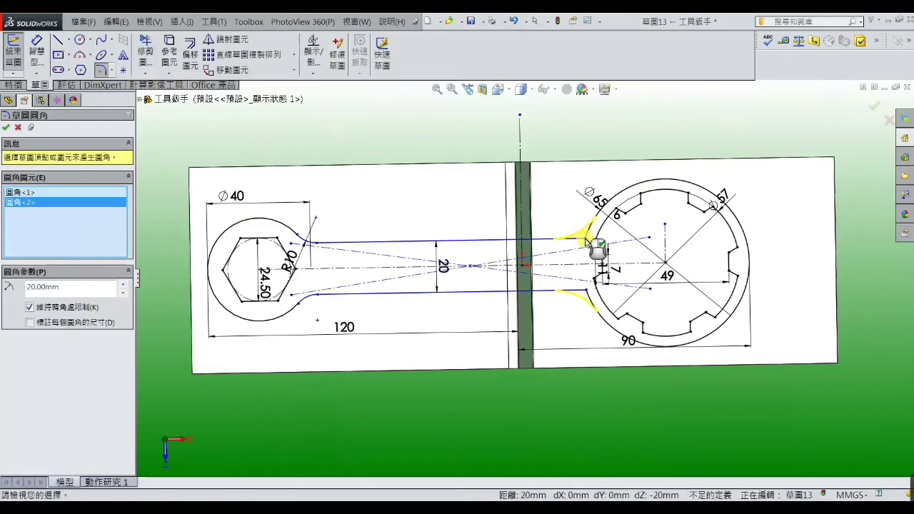
left_click(6, 127)
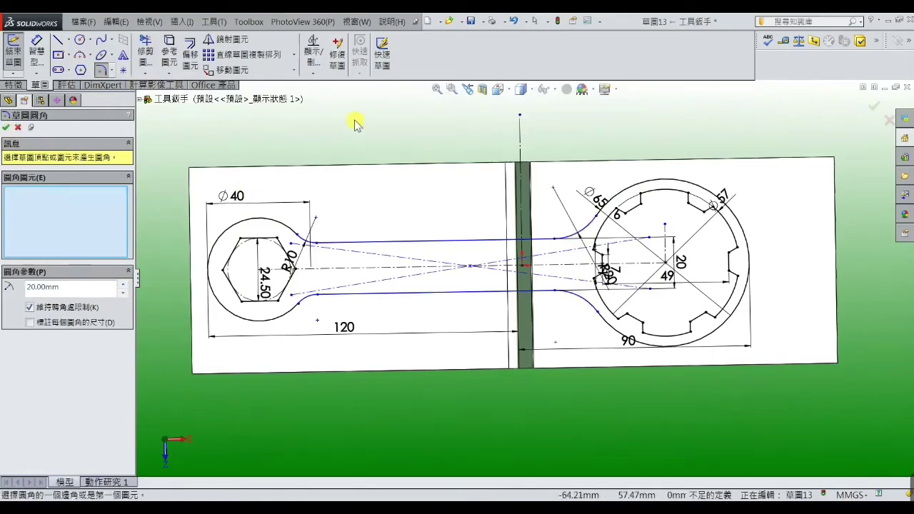
key("f")
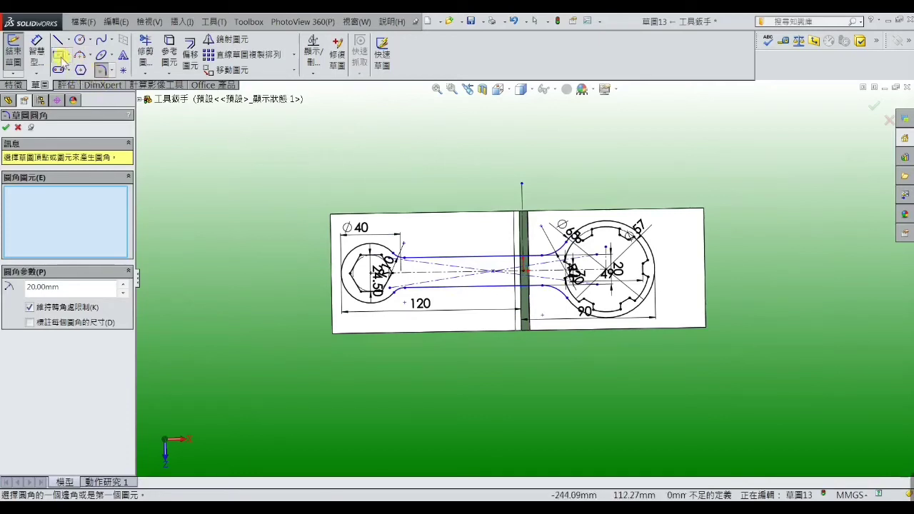
Step: Draw a corner rectangle enclosing the whole wrench sketch
left_click(56, 55)
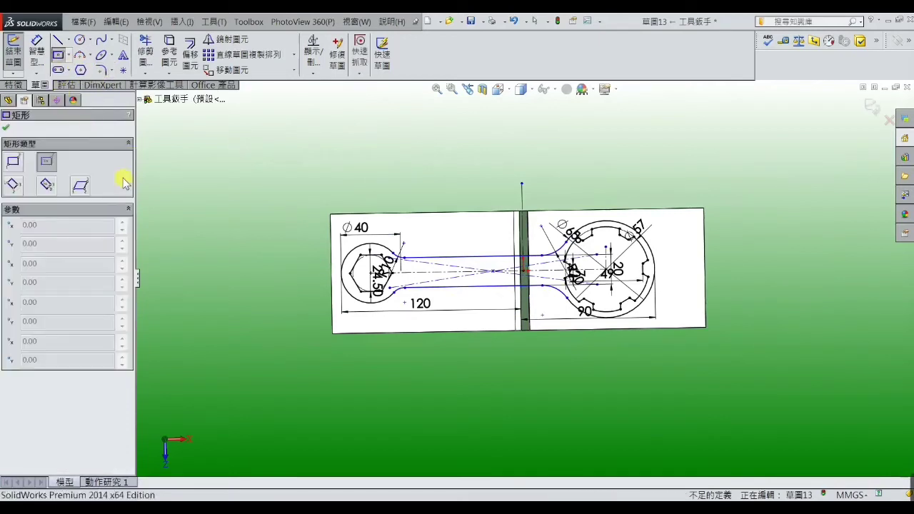
left_click(14, 163)
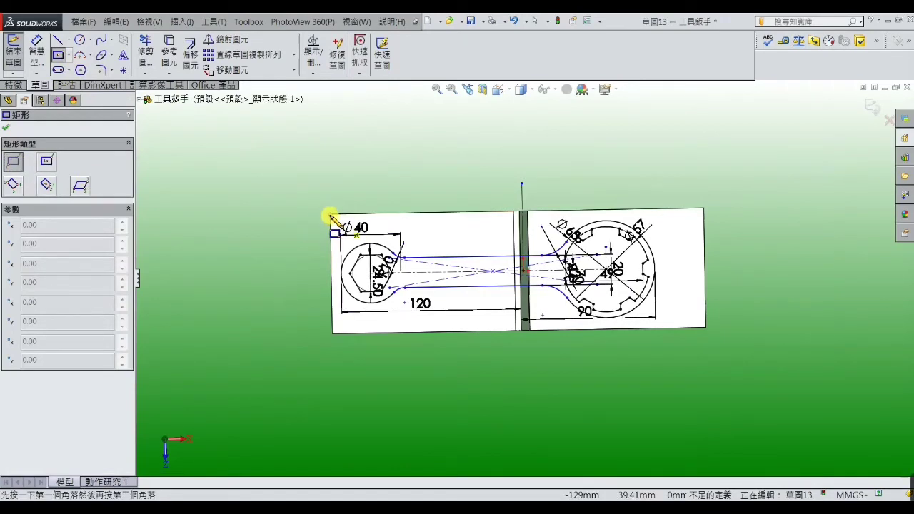
left_click(330, 214)
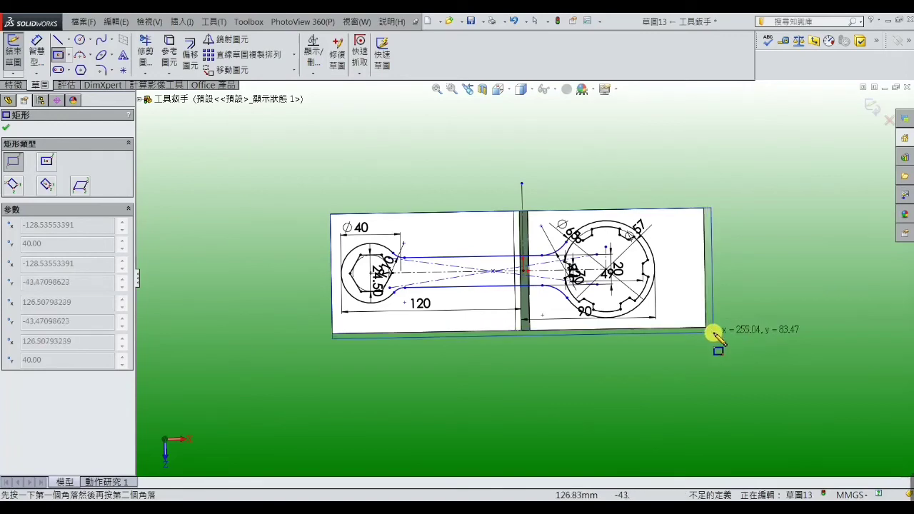
left_click(714, 332)
right_click(714, 334)
left_click(727, 120)
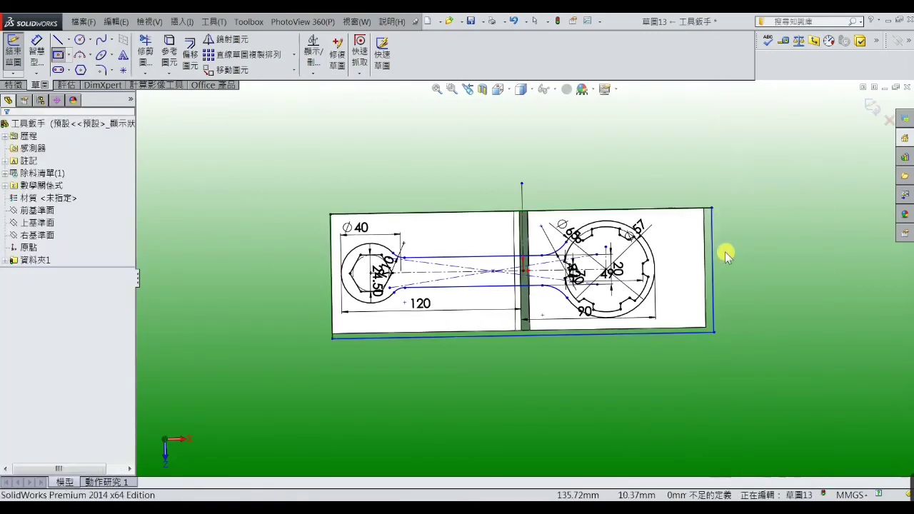
scroll(714, 300, "down", 2)
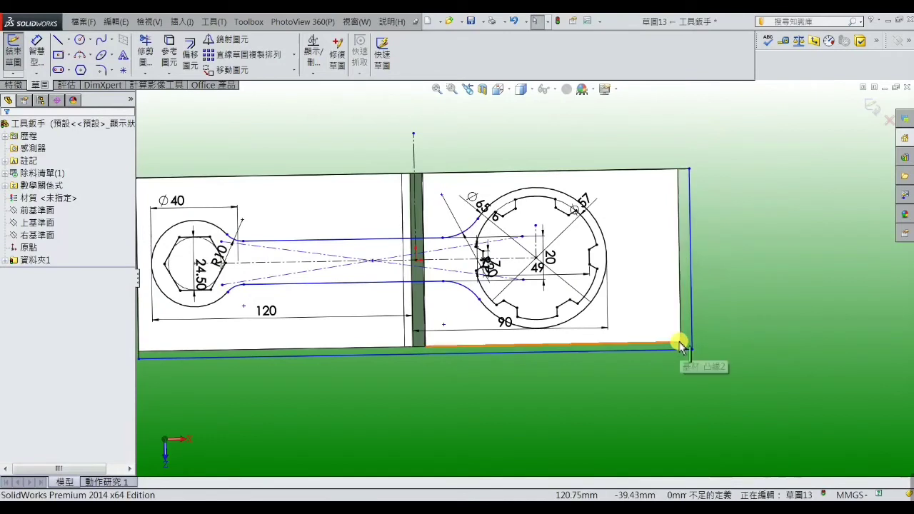
Step: Make the rectangle's corner coincident with the plate's corner point
left_click(692, 350, "ctrl")
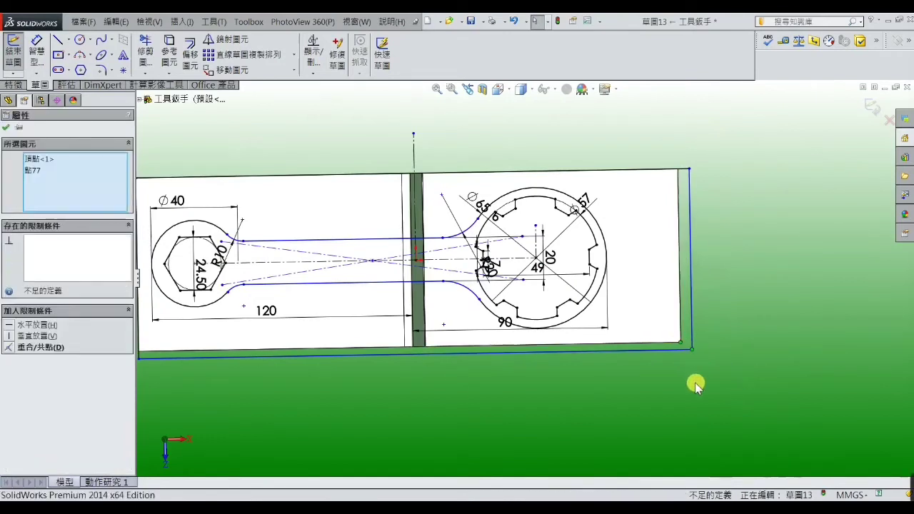
left_click(10, 350)
left_click(441, 398)
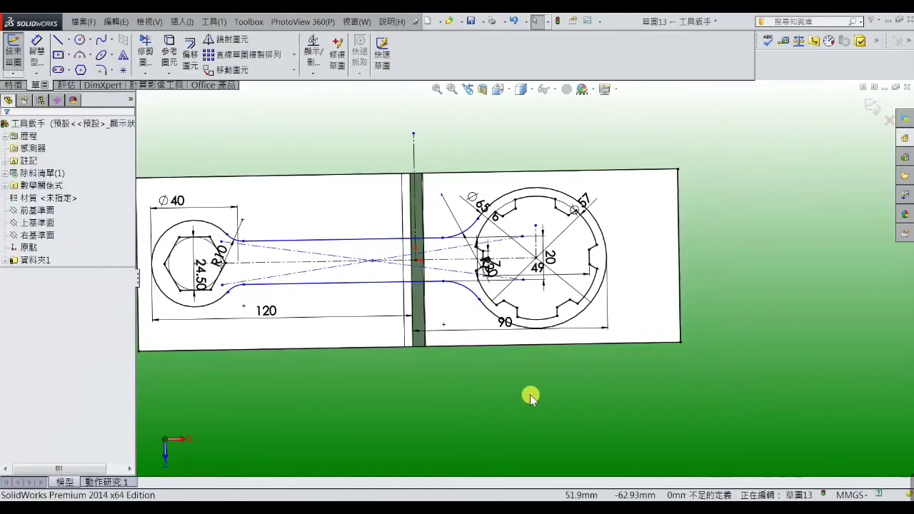
scroll(530, 394, "up", 4)
scroll(390, 190, "down", 1)
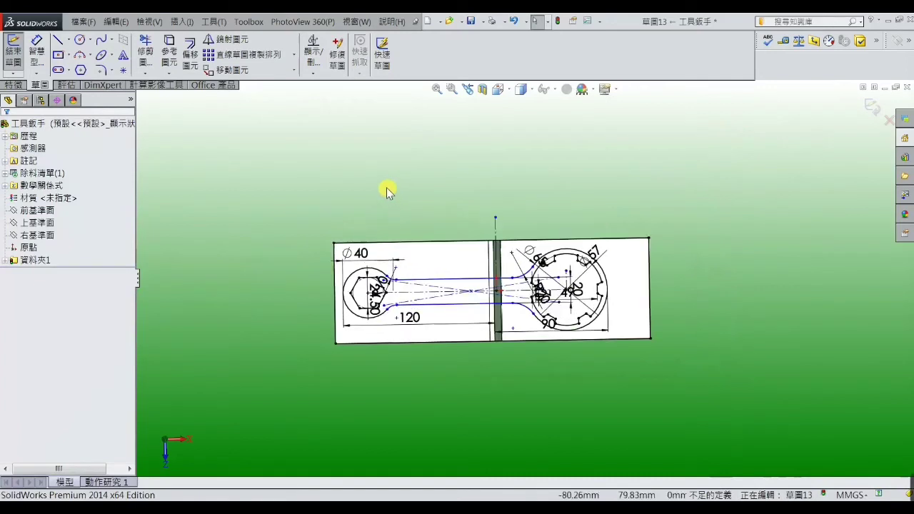
Step: Extrude-cut Through All the two outer regions, the hexagon opening and the notched ring interior
left_click(16, 85)
left_click(157, 52)
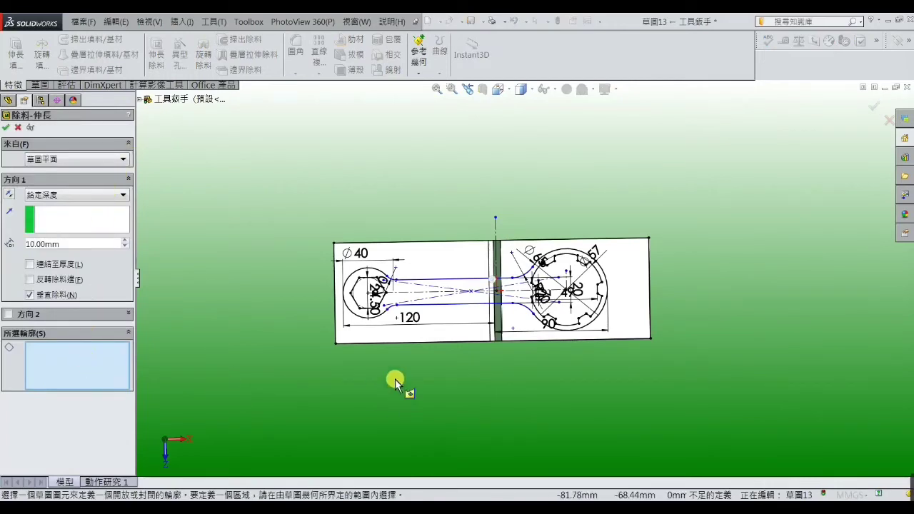
left_click(419, 339)
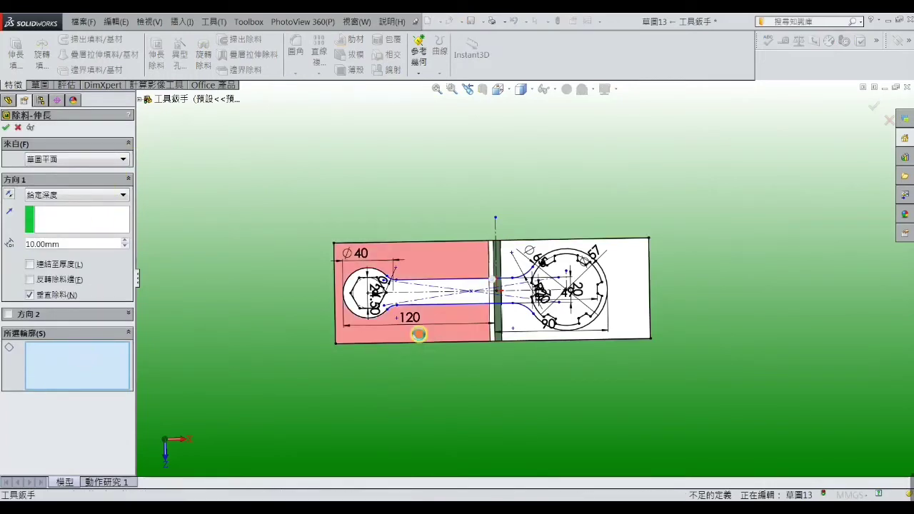
left_click(522, 334)
scroll(520, 334, "down", 4)
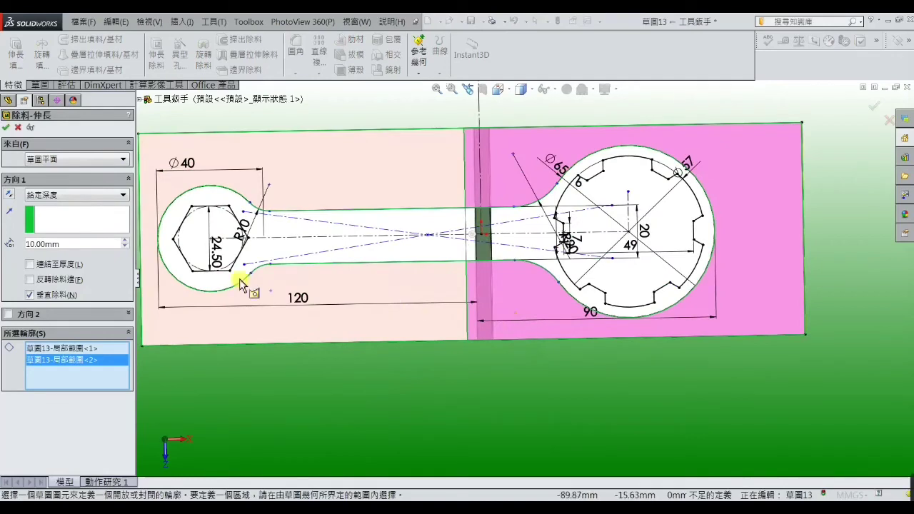
left_click(211, 241)
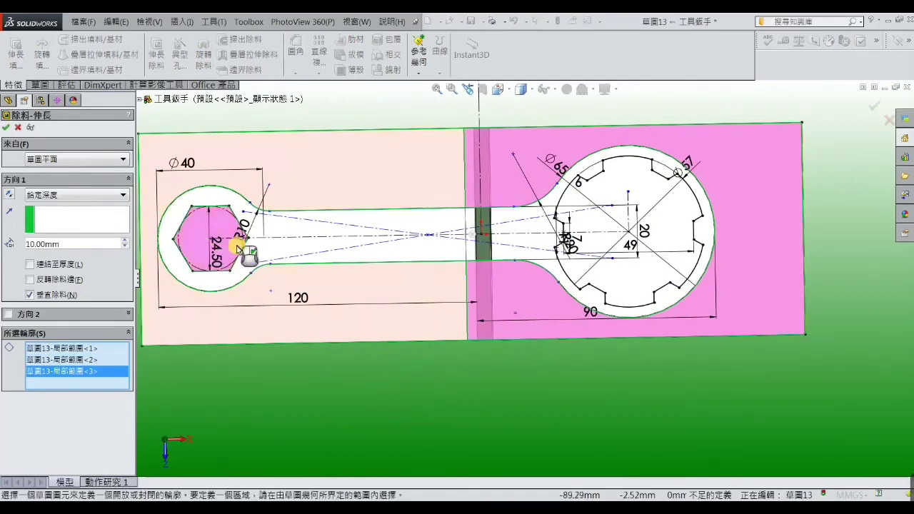
left_click(593, 250)
scroll(457, 423, "up", 2)
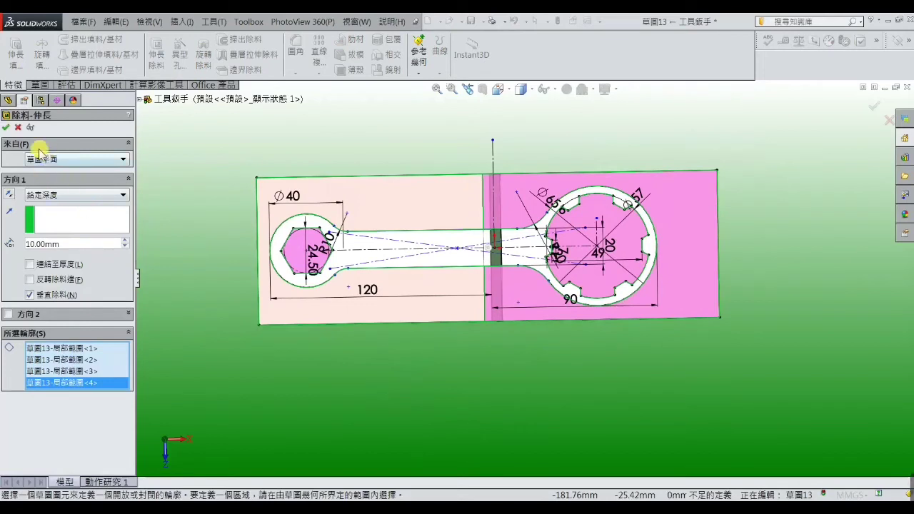
left_click(123, 195)
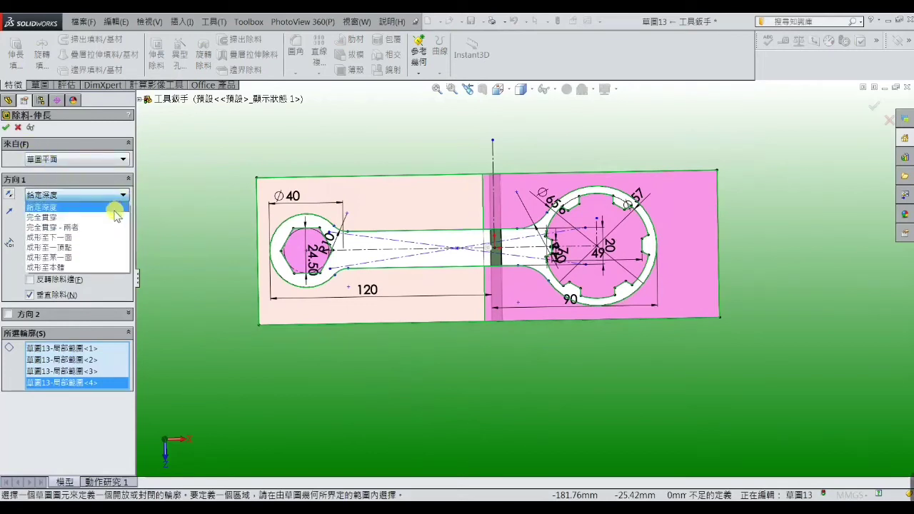
left_click(114, 207)
left_click(7, 128)
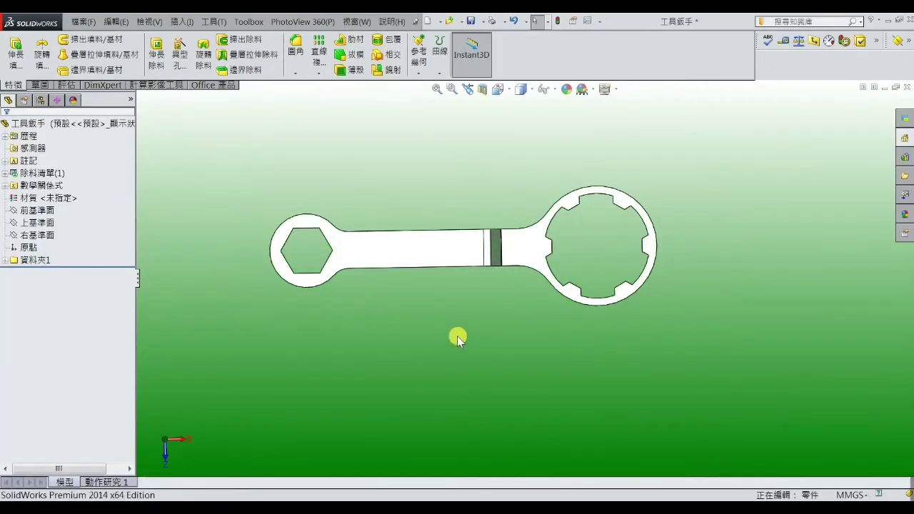
Step: Orbit the wrench into an isometric view and zoom in on the shaded body
mouse_move(457, 337)
middle_mouse_down()
mouse_move(465, 176)
mouse_move(476, 207)
mouse_move(457, 257)
mouse_move(518, 340)
mouse_move(512, 259)
mouse_move(533, 192)
mouse_move(522, 328)
mouse_move(501, 279)
middle_mouse_up()
scroll(477, 216, "down", 2)
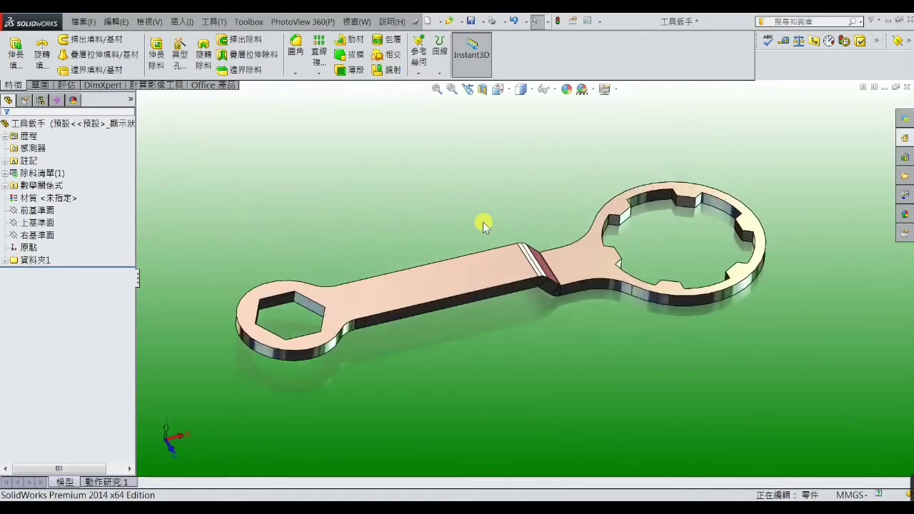
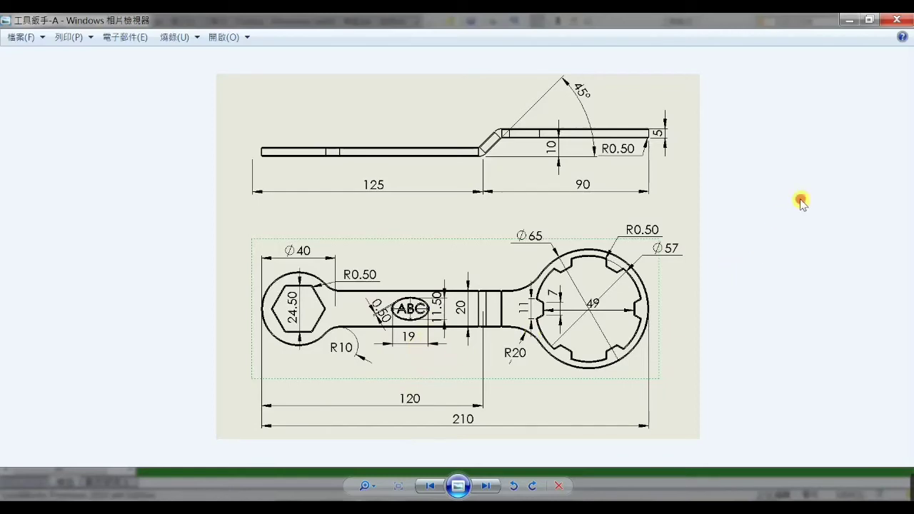
Step: Start a sketch on the flat handle face with the Ellipse tool, viewed Normal To
left_click(848, 22)
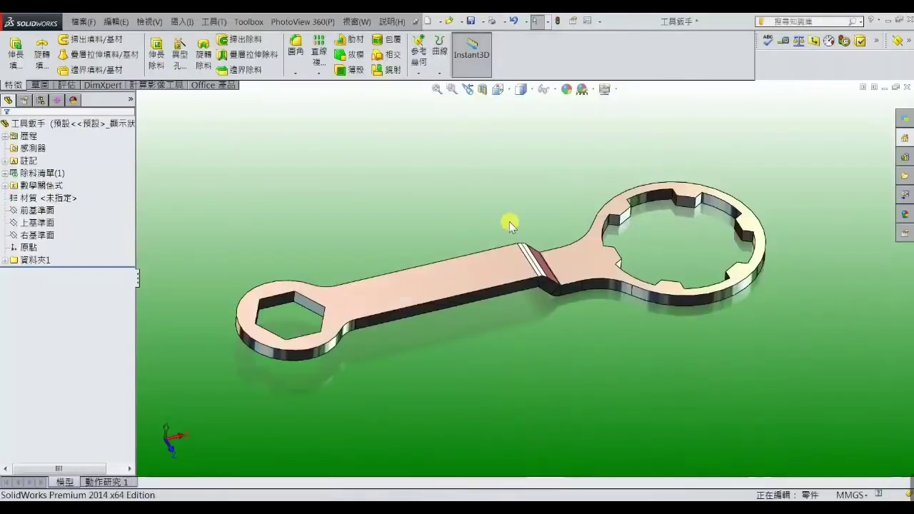
left_click(468, 268)
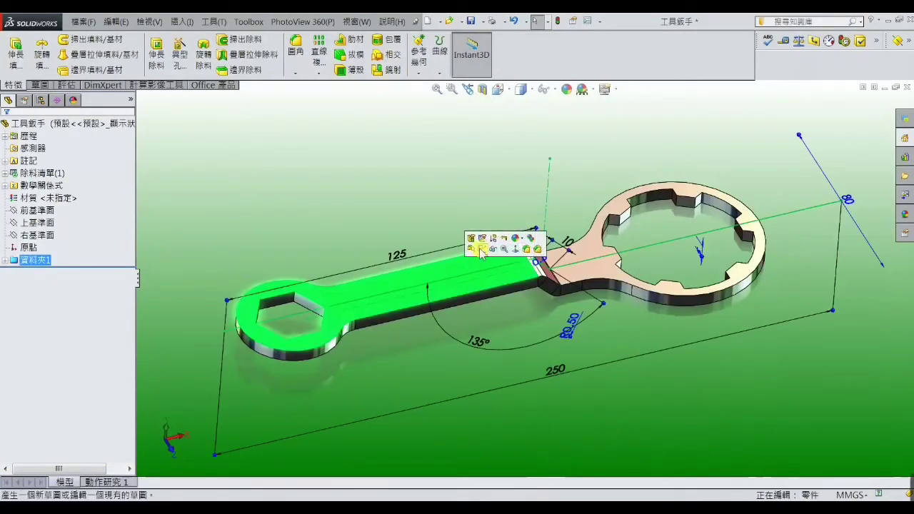
left_click(483, 249)
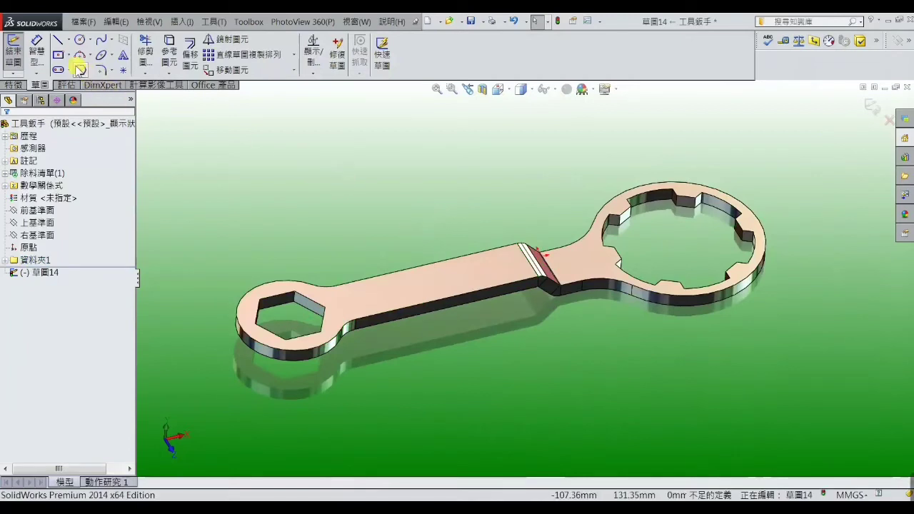
left_click(101, 55)
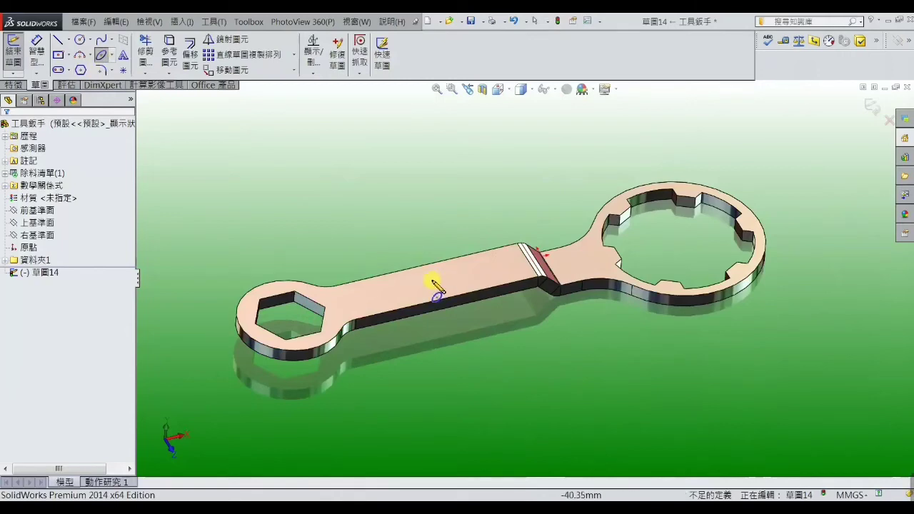
left_click(500, 90)
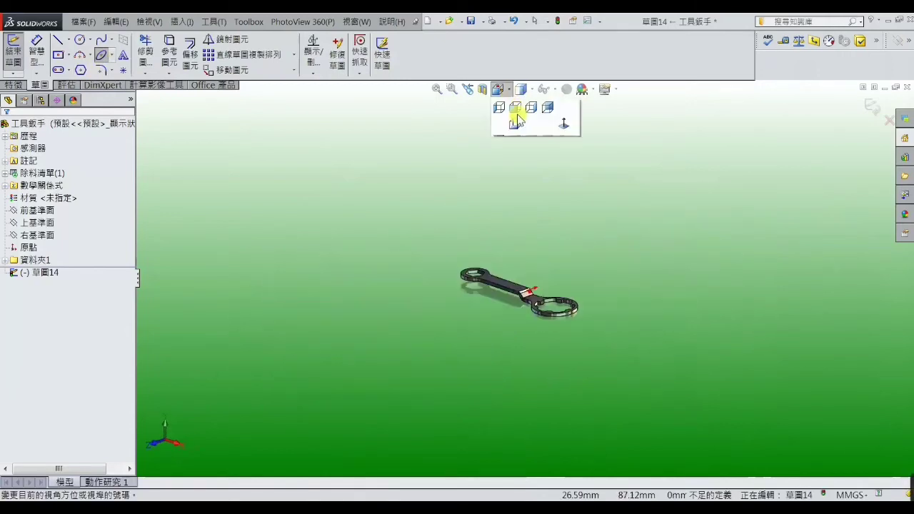
left_click(517, 121)
left_click(567, 154)
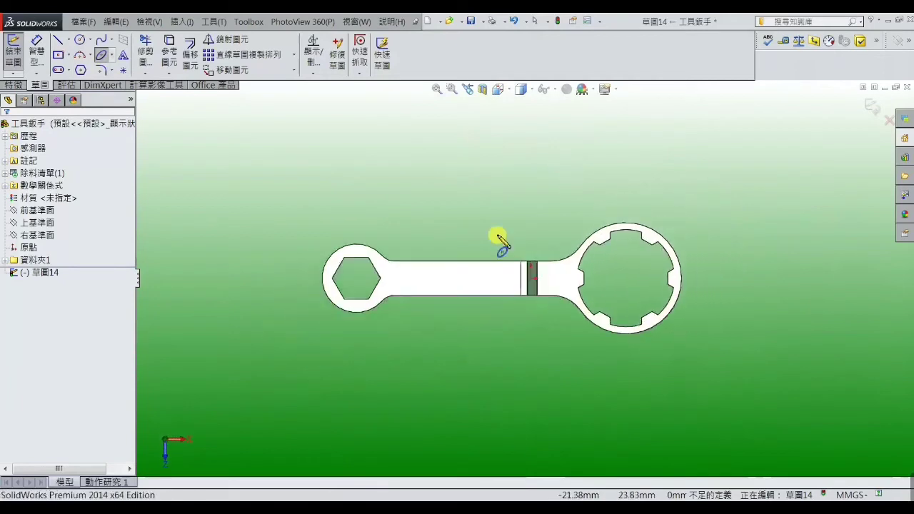
Step: Draw an ellipse centred on the wrench handle
scroll(429, 282, "down", 3)
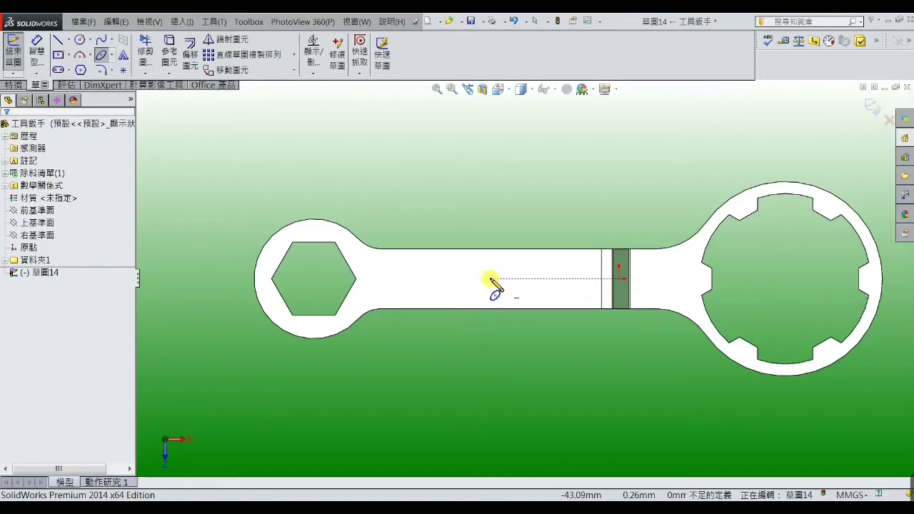
left_click(491, 278)
left_click(532, 278)
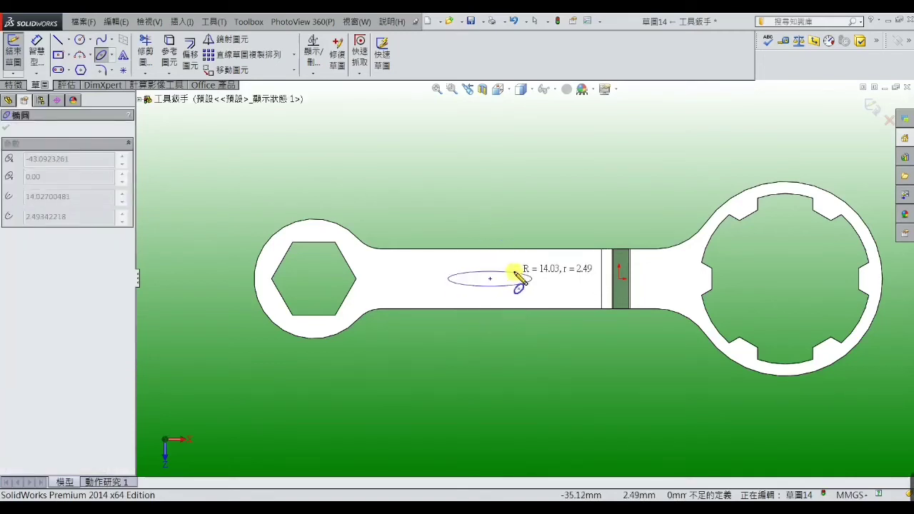
left_click(496, 257)
right_click(495, 257)
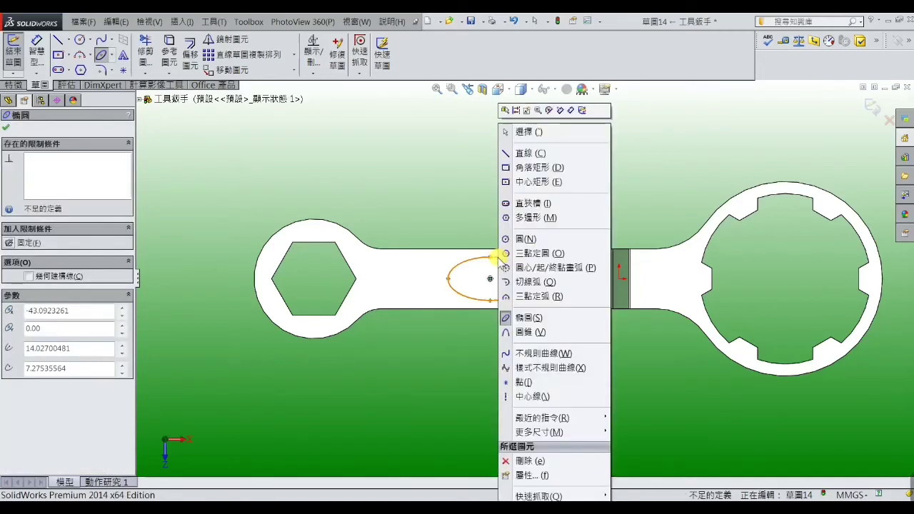
left_click(528, 132)
Step: Bring the wrench reference drawing back up in Photo Viewer
scroll(498, 280, "down", 3)
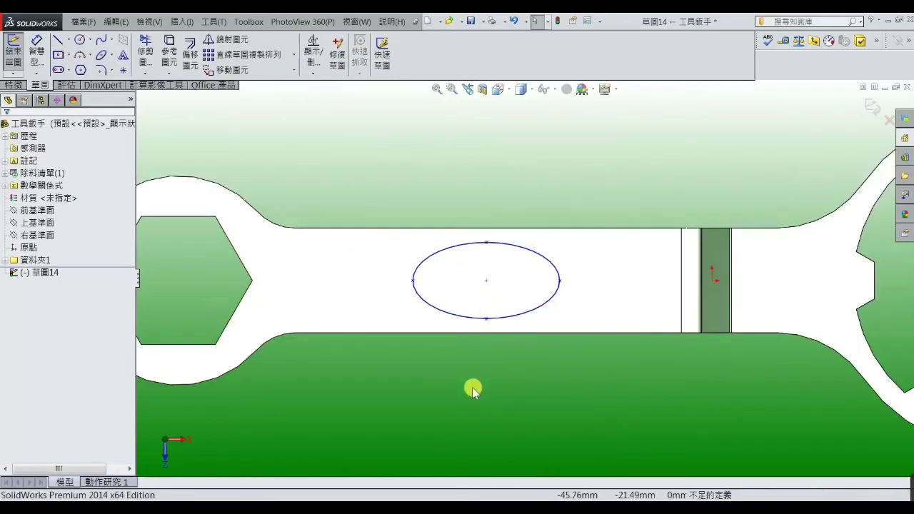
left_click(388, 481)
left_click(439, 433)
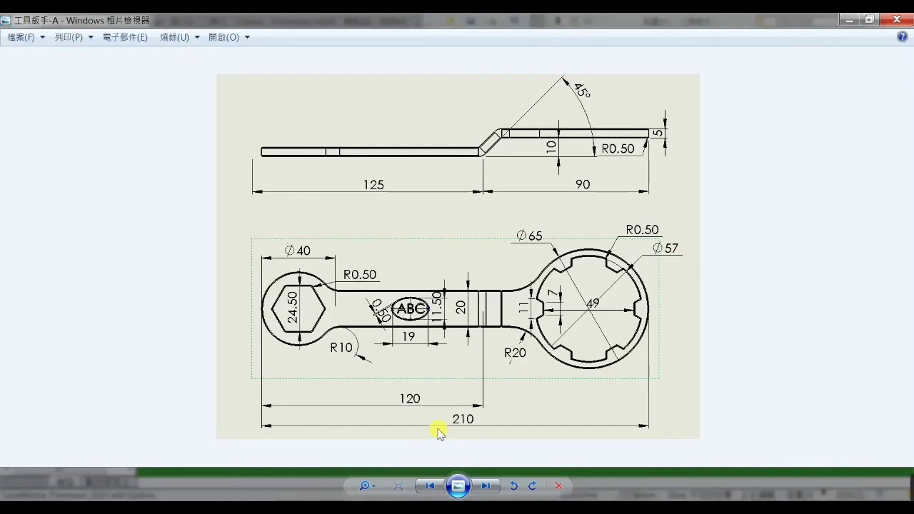
Step: Dimension the ellipse height to 11.5 between its top and bottom points
left_click(850, 20)
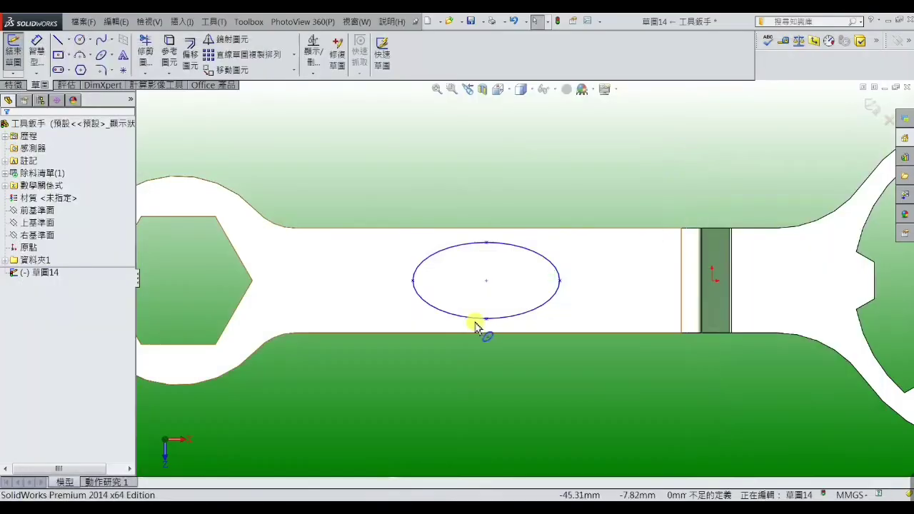
left_click(37, 56)
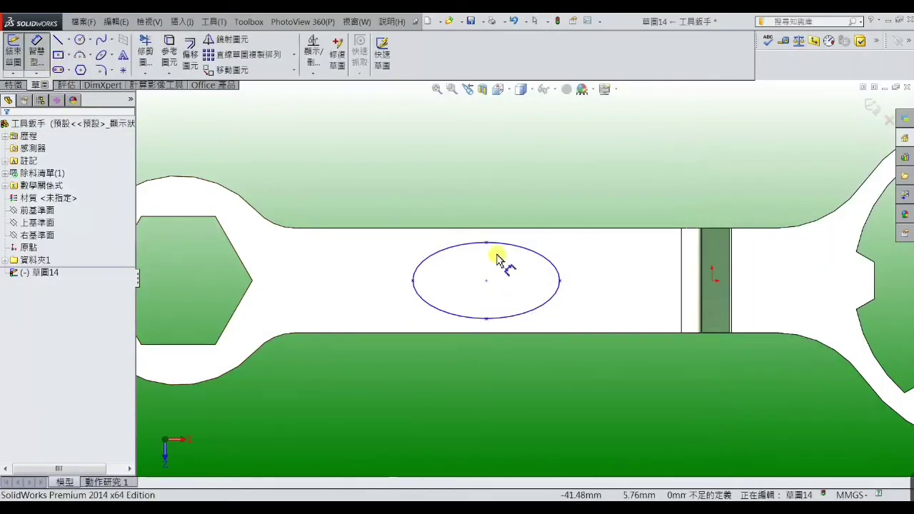
left_click(487, 244)
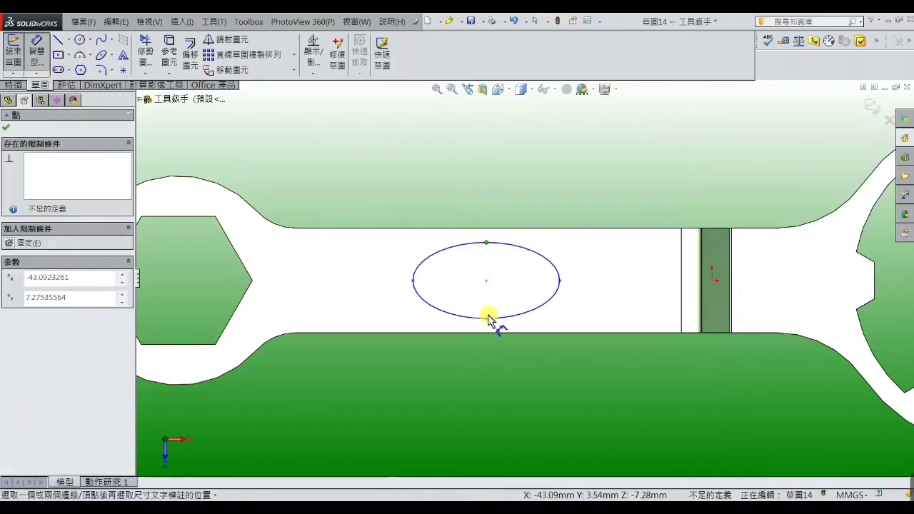
left_click(488, 319)
left_click(592, 285)
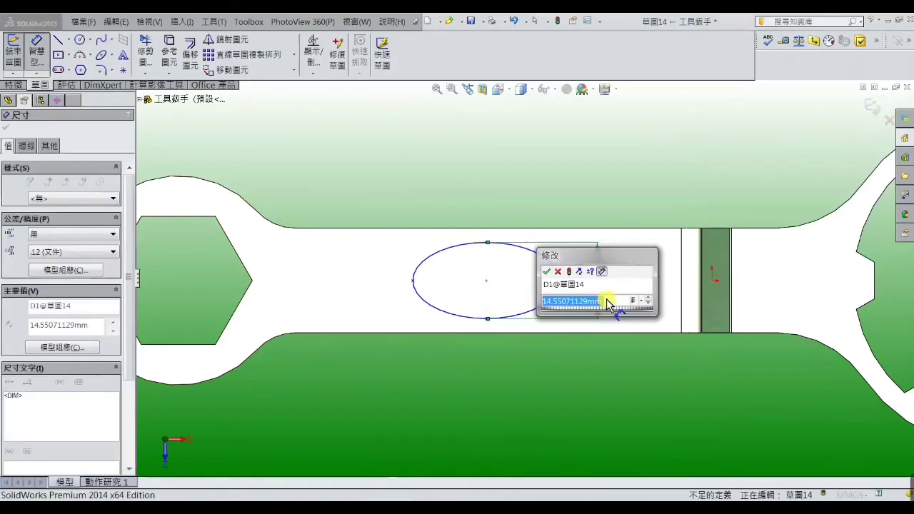
left_click_drag(603, 301, 512, 307)
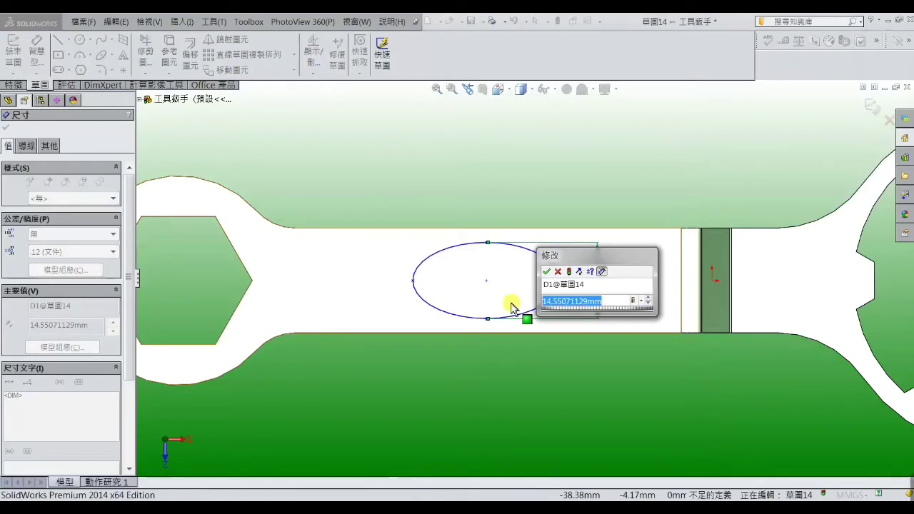
type("11.")
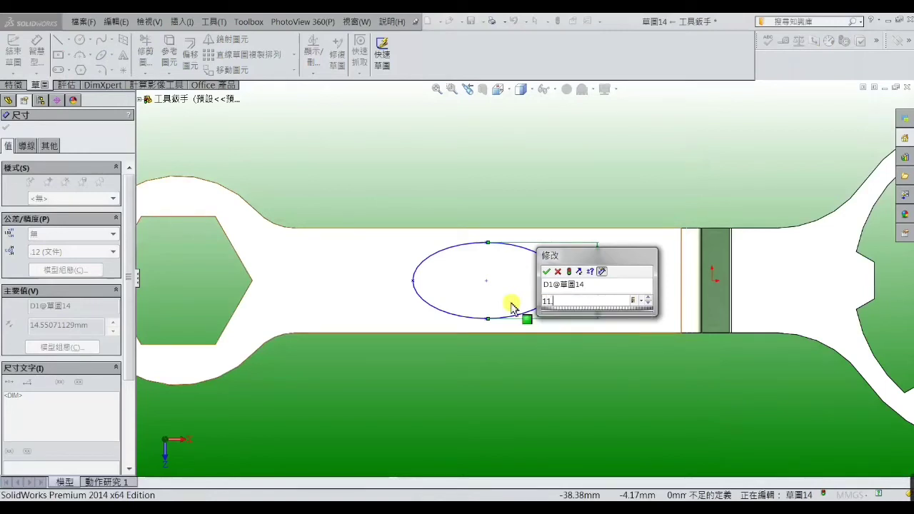
type("5")
key("Return")
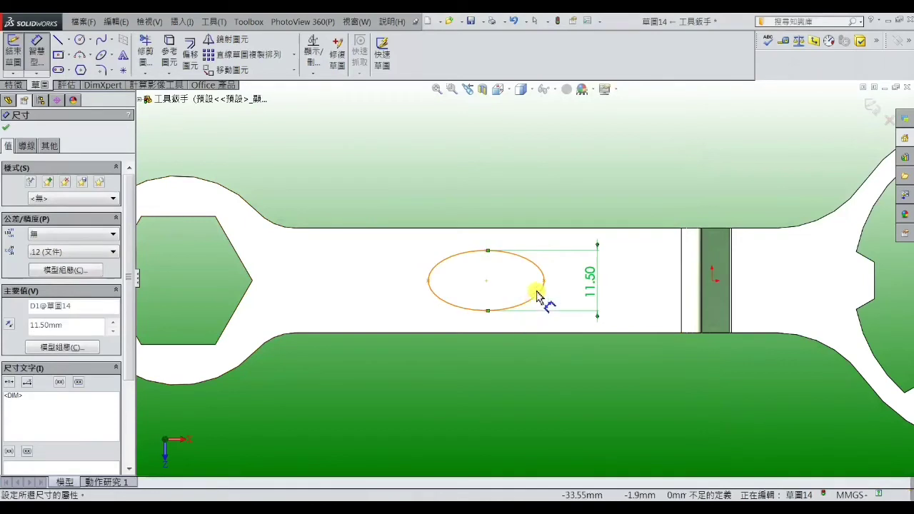
Step: Dimension the ellipse width to 19 between its left and right points
left_click(545, 281)
left_click(428, 280)
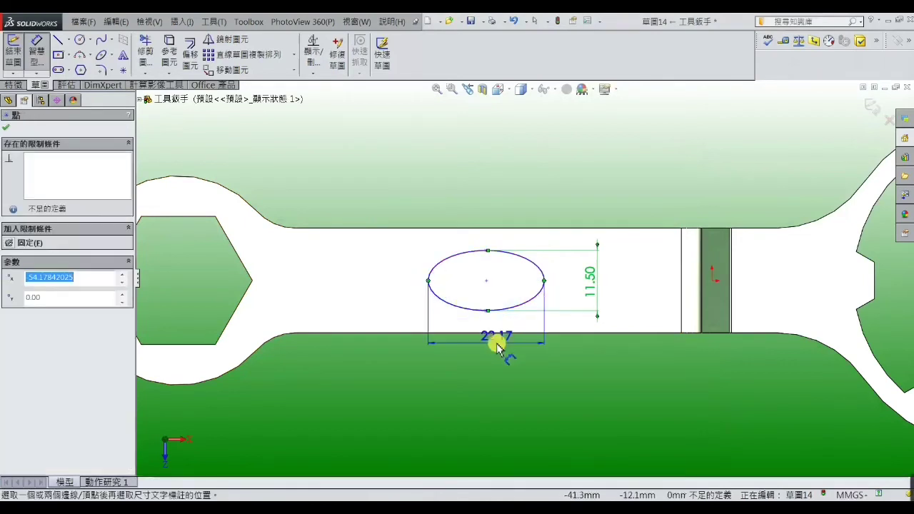
left_click(498, 346)
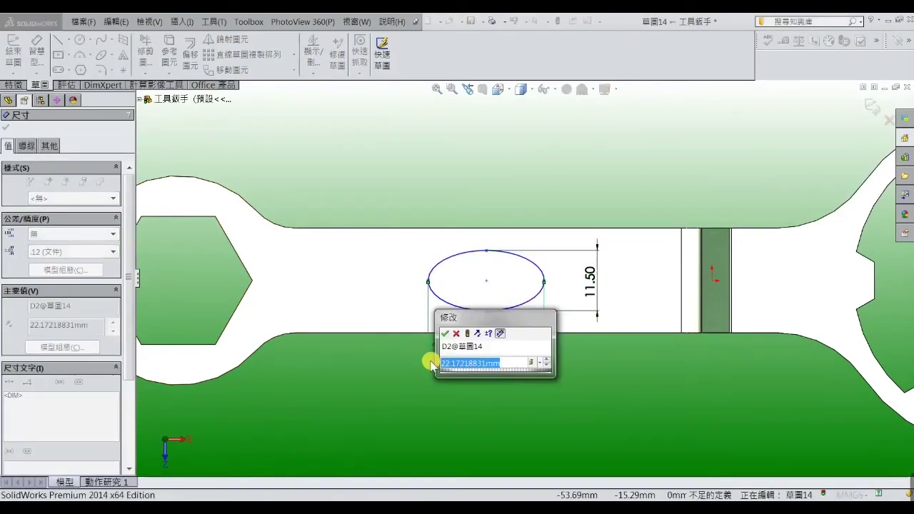
type("19")
key("Return")
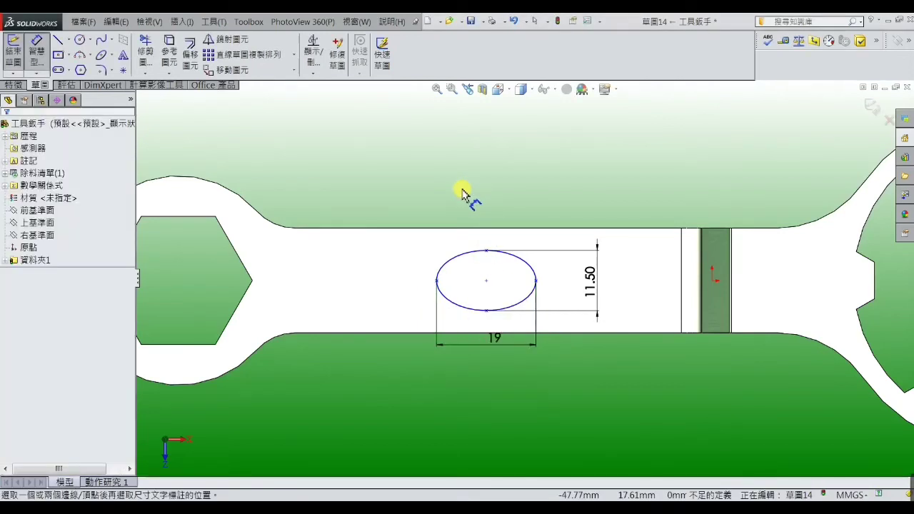
left_click(190, 57)
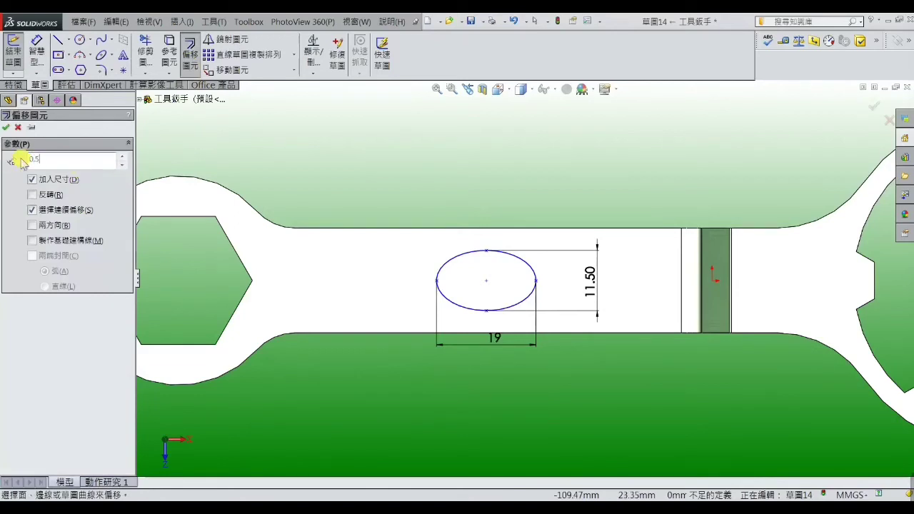
Step: Offset the ellipse by 0.50 mm to form an oval ring
left_click(31, 179)
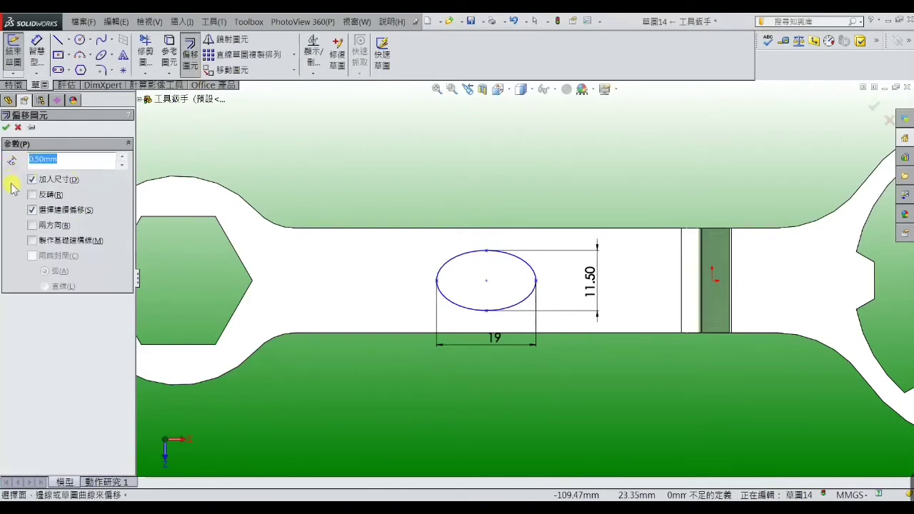
left_click(448, 264)
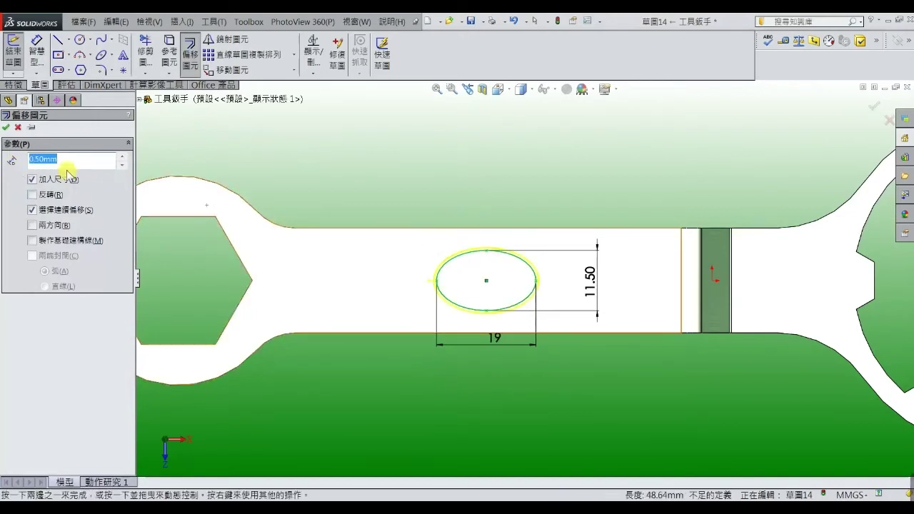
left_click(8, 128)
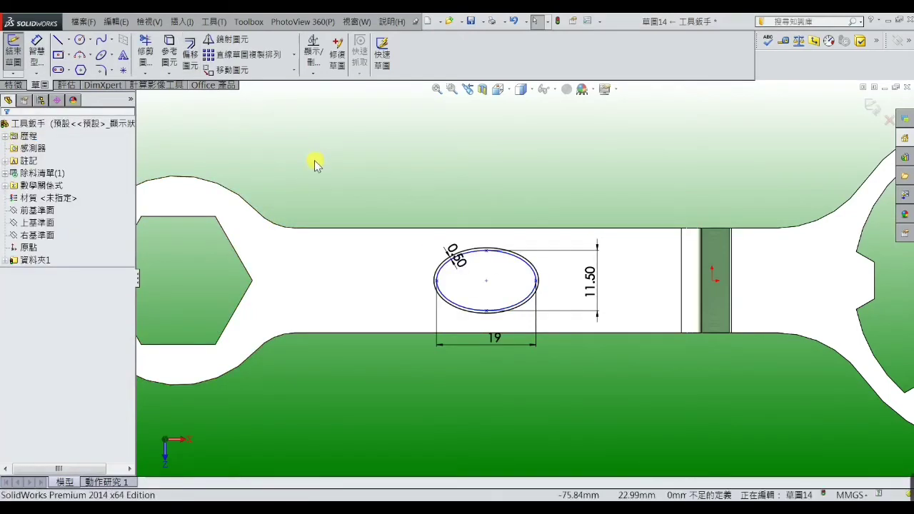
Step: Cut-extrude the oval ring into the handle at a Blind depth of 0.1 mm
left_click(14, 85)
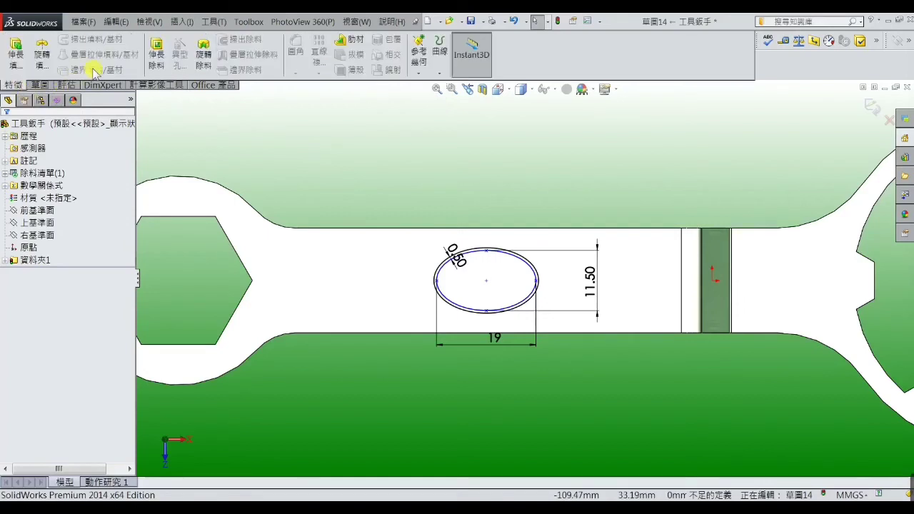
left_click(158, 61)
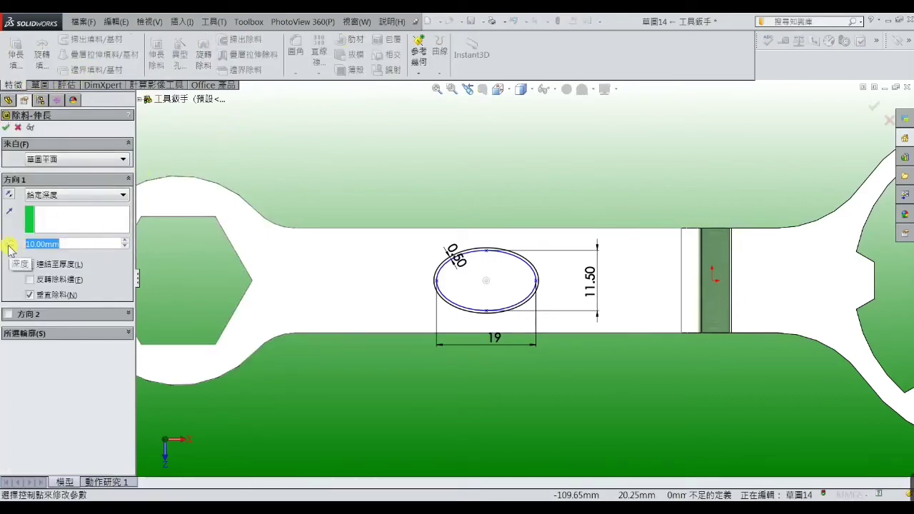
type("0.1")
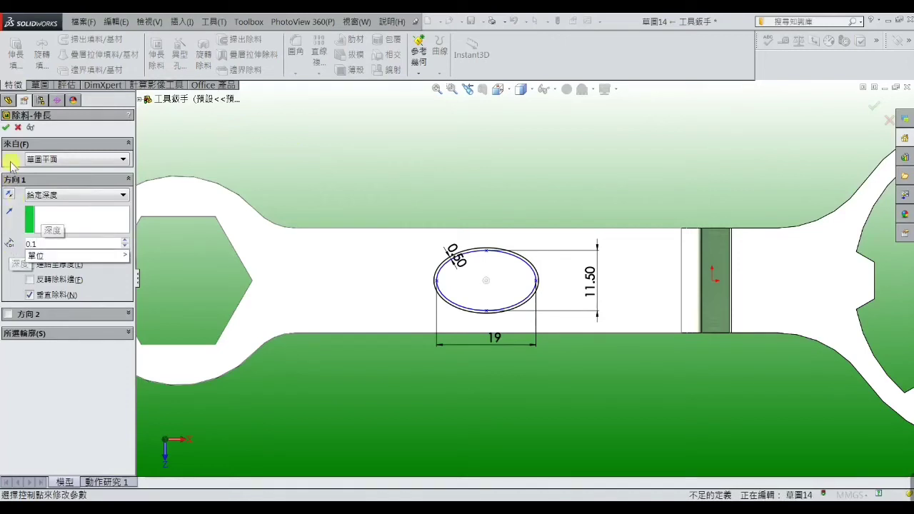
key("Return")
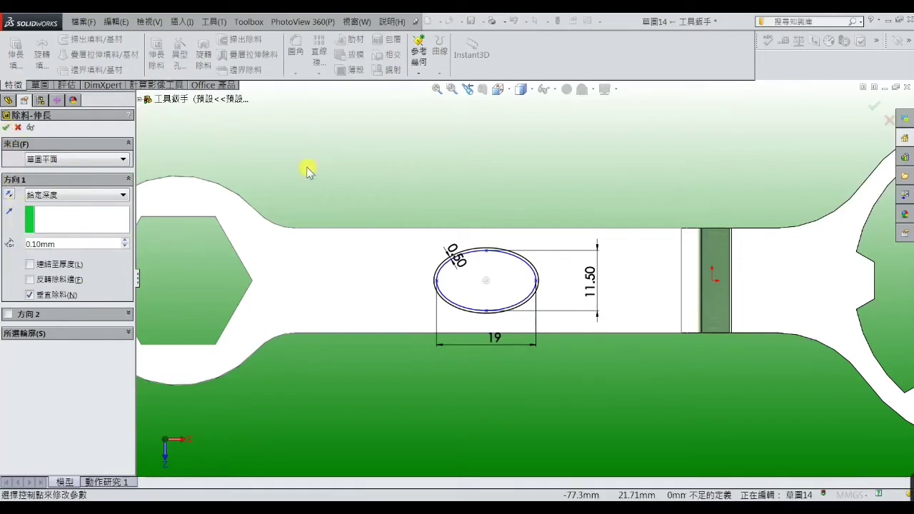
left_click(10, 129)
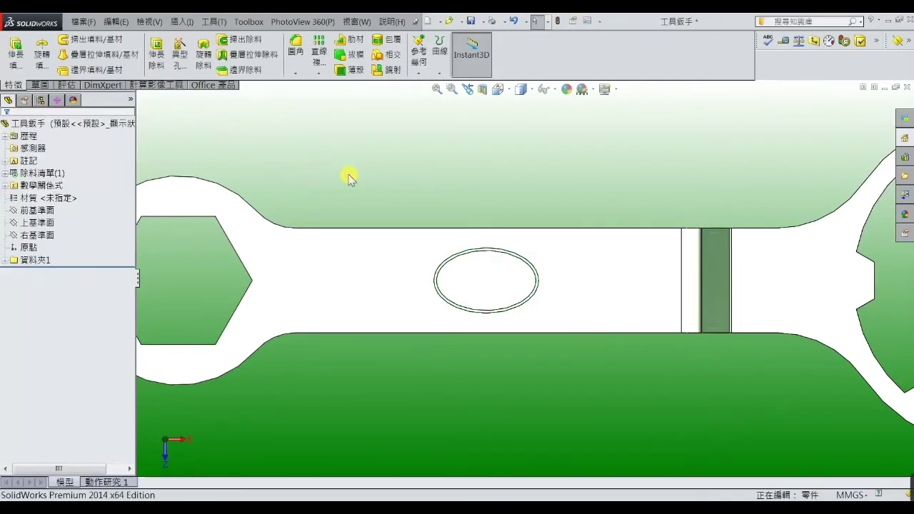
Step: Start a text sketch on the oval face for ABC, checking the reference drawing
left_click(490, 275)
left_click(522, 245)
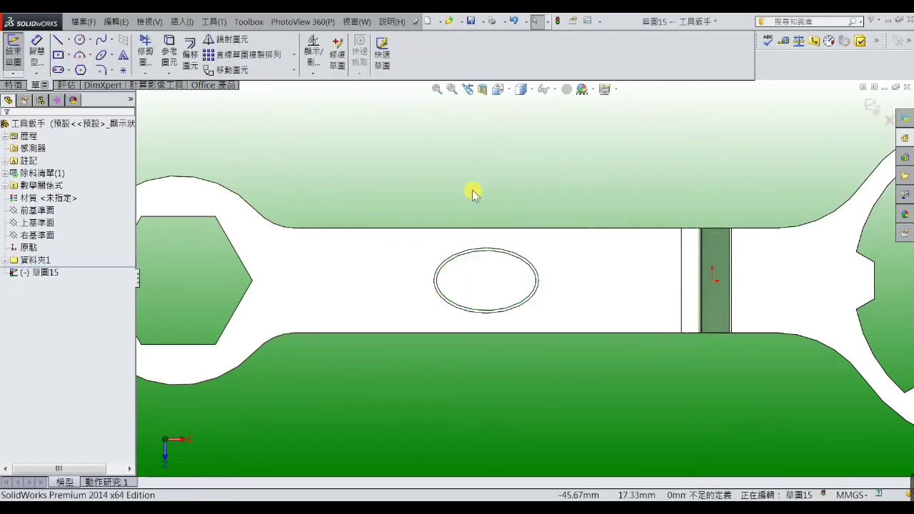
left_click(123, 55)
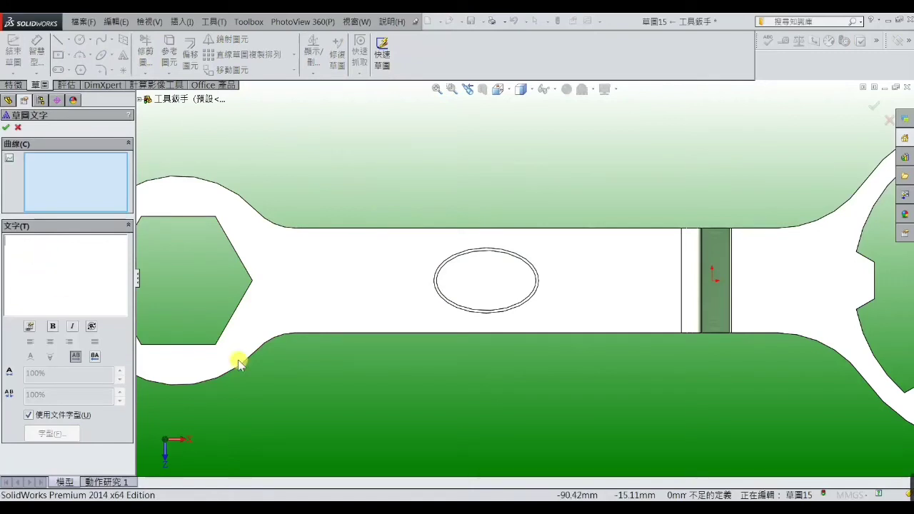
key("alt+Tab")
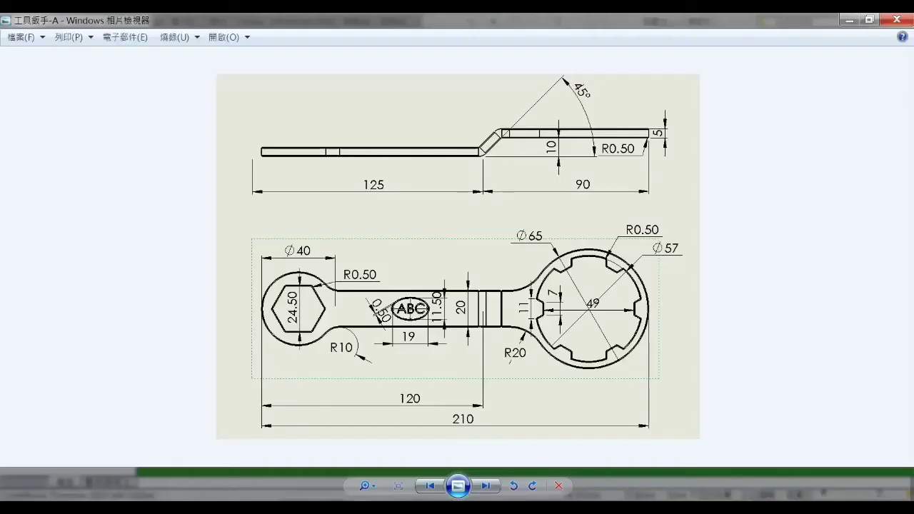
left_click(849, 20)
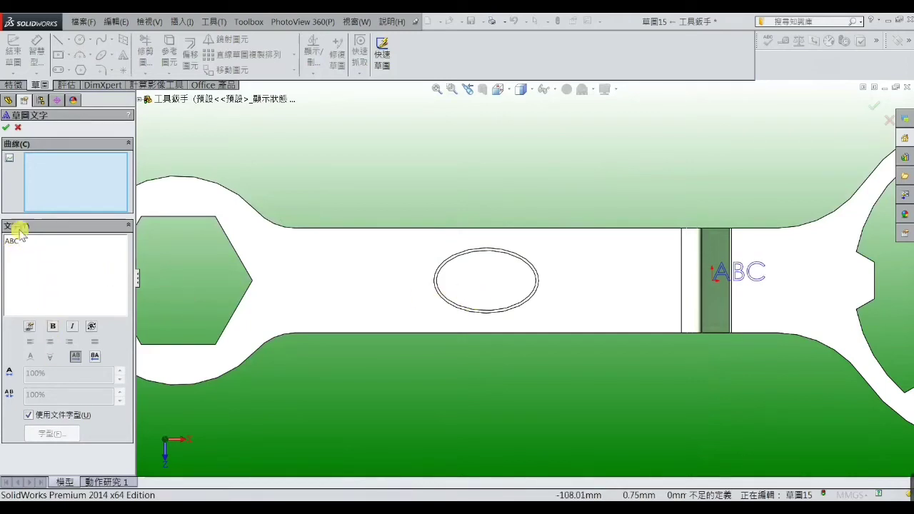
Step: Confirm the ABC sketch text and move its anchor point into the oval
left_click(6, 128)
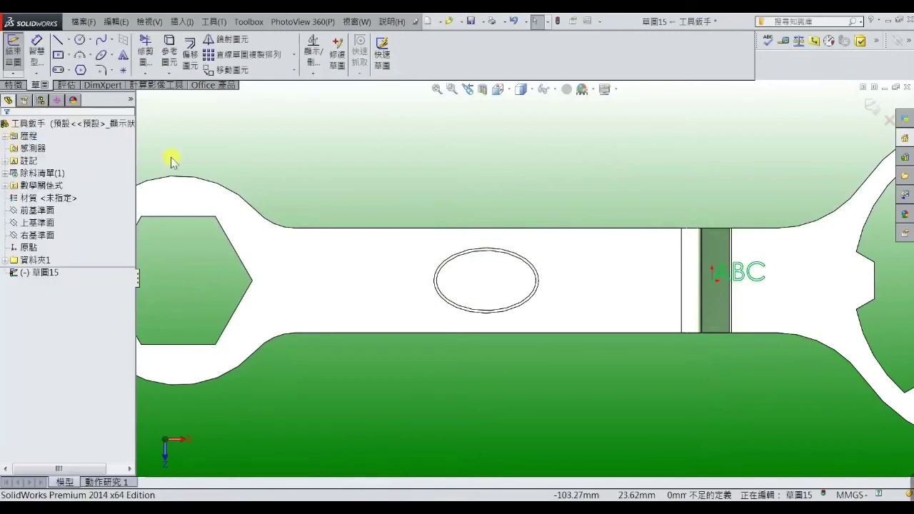
left_click(469, 288)
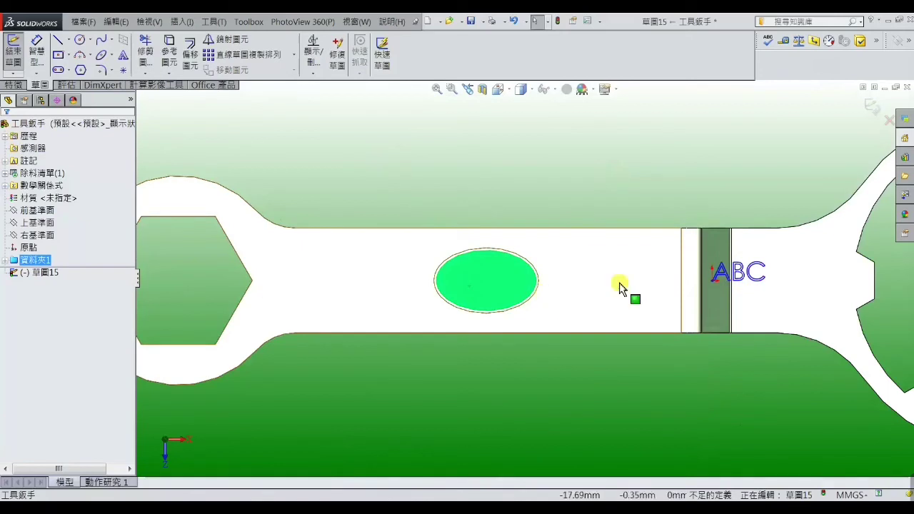
left_click(704, 280)
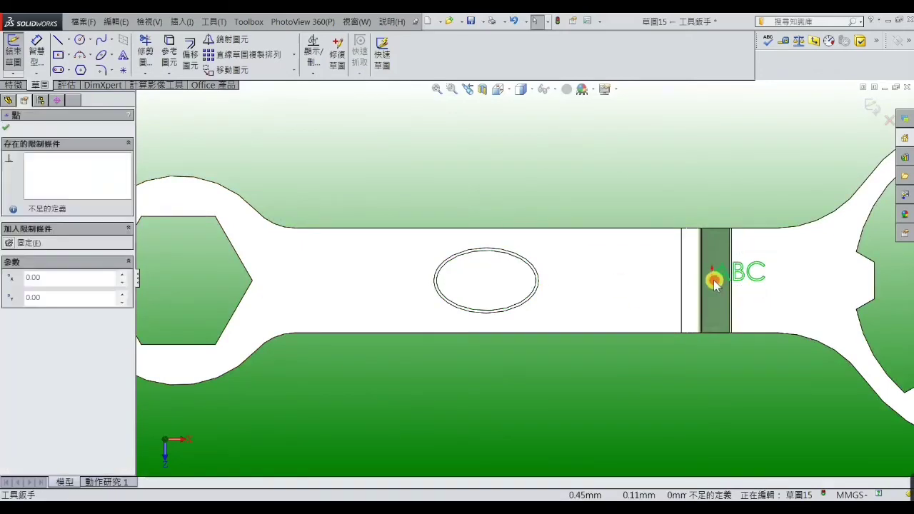
left_click(460, 294)
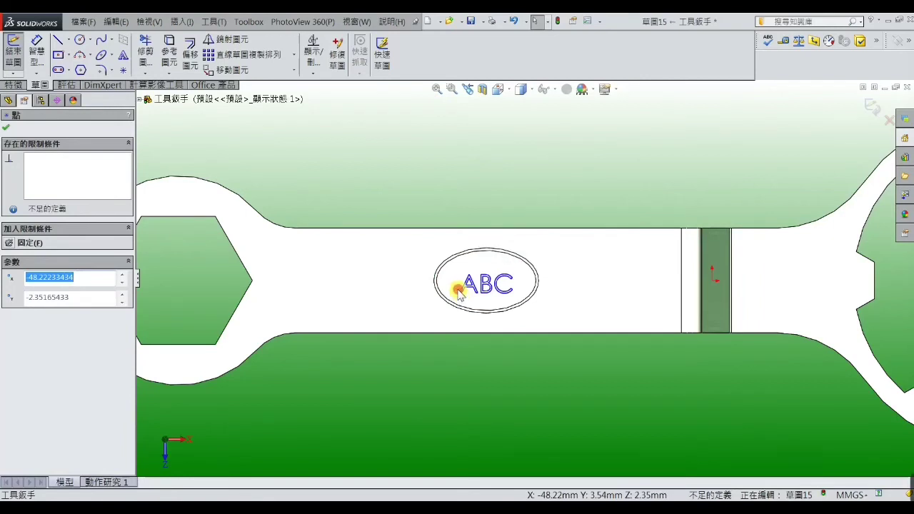
Step: Fine-tune the ABC text anchor inside the oval and check the sketch text options
left_click(458, 294)
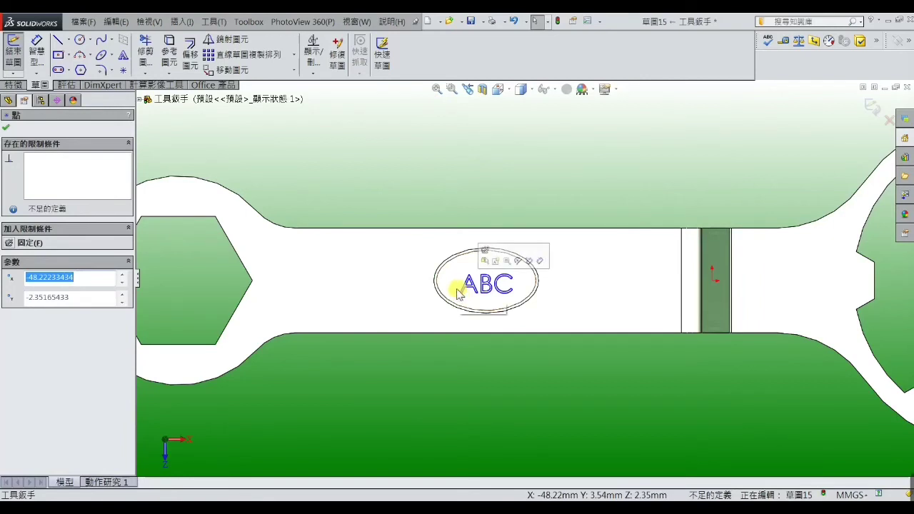
left_click(459, 293)
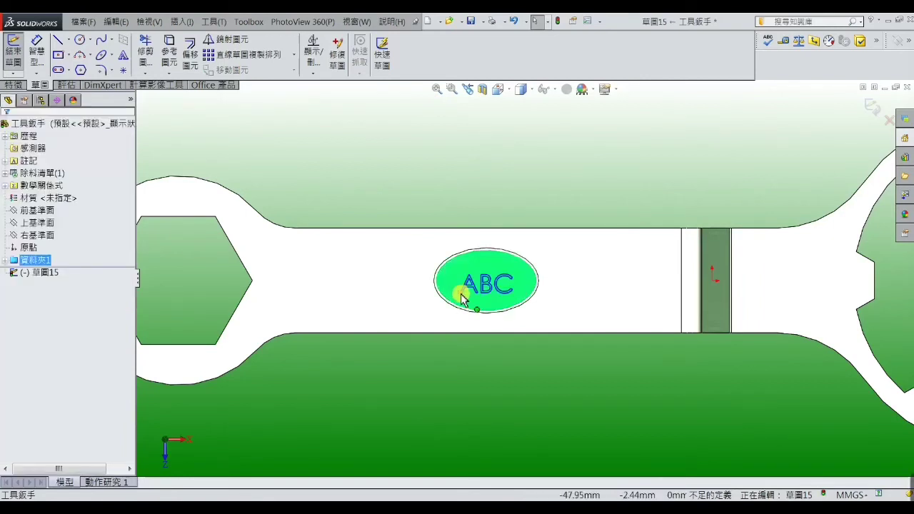
left_click(459, 292)
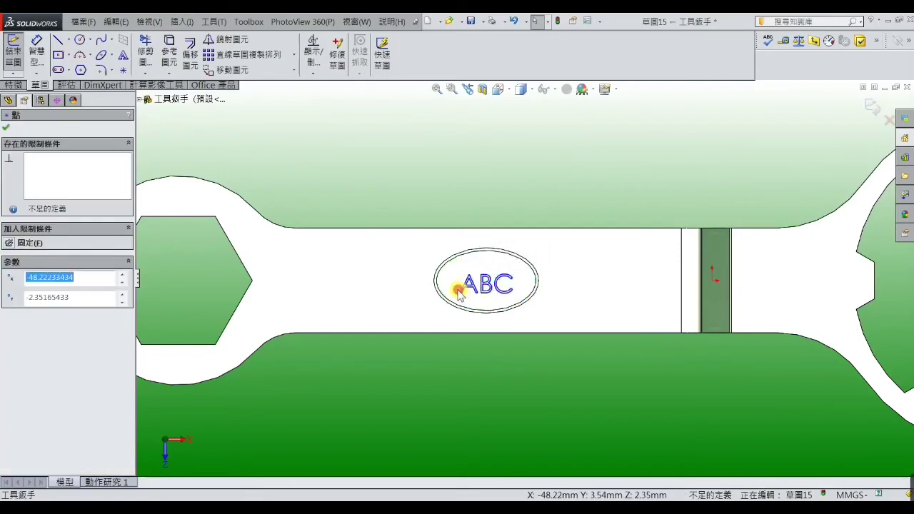
left_click(461, 287)
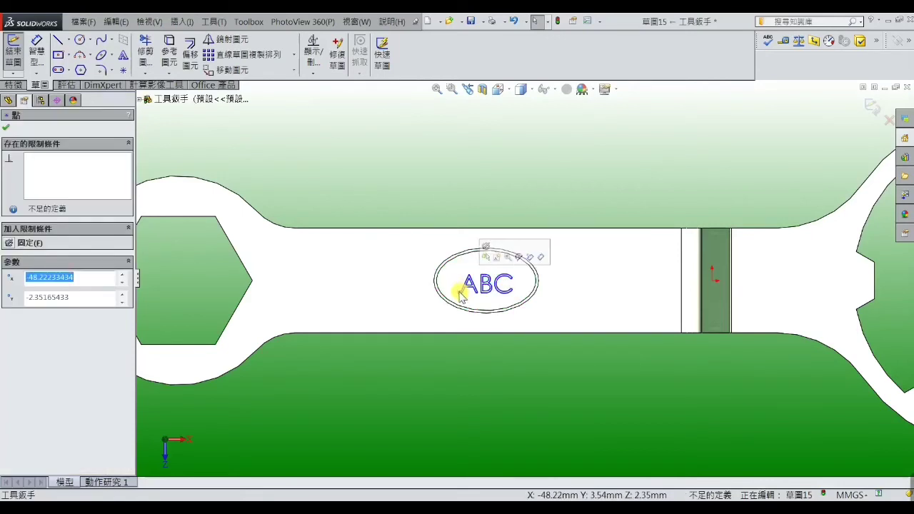
key("Escape")
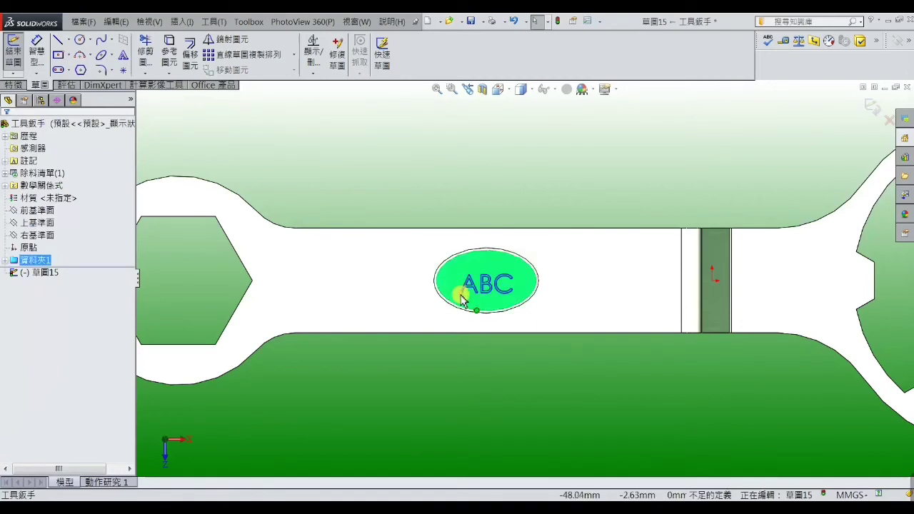
left_click(462, 299)
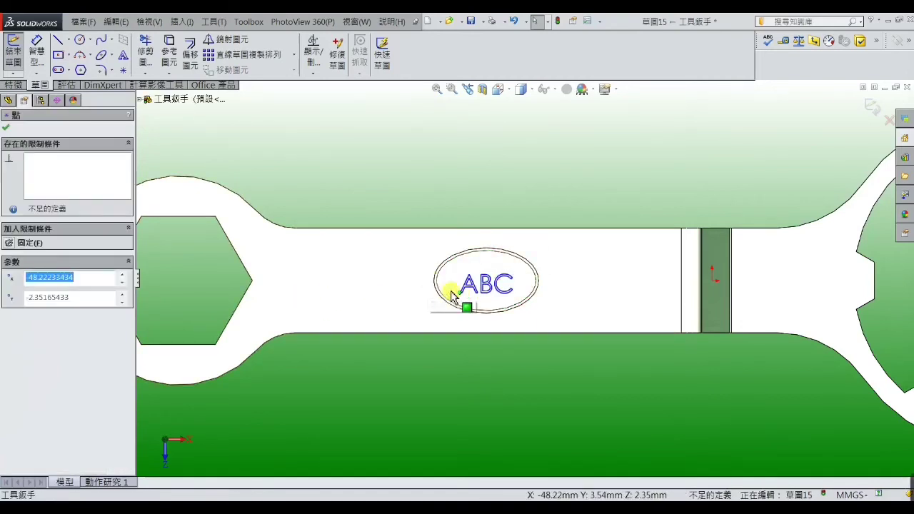
key("Escape")
right_click(470, 293)
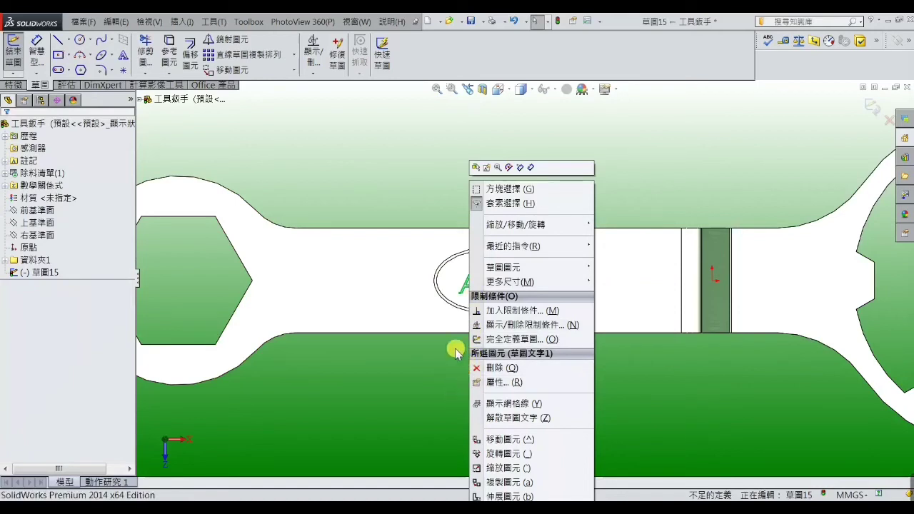
mouse_move(503, 267)
left_click(434, 188)
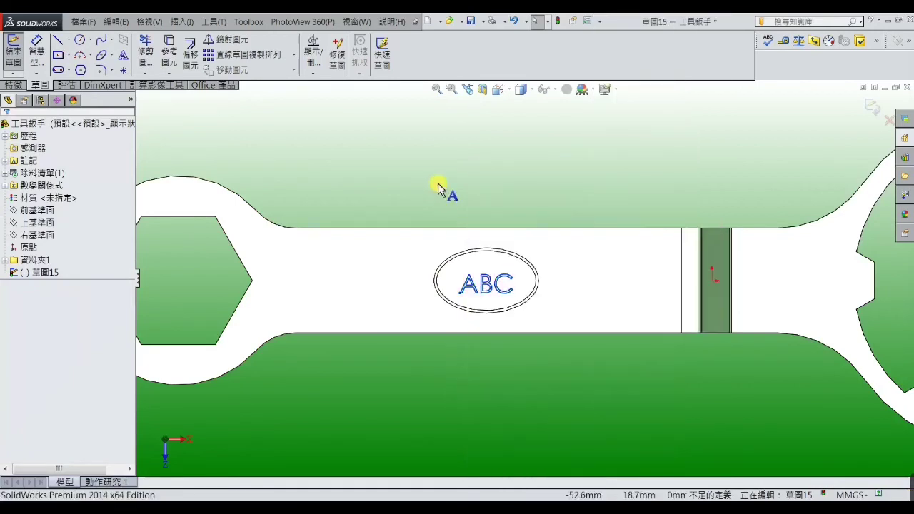
Step: Give the ABC text its own font at size 20 instead of the document font
double_click(488, 286)
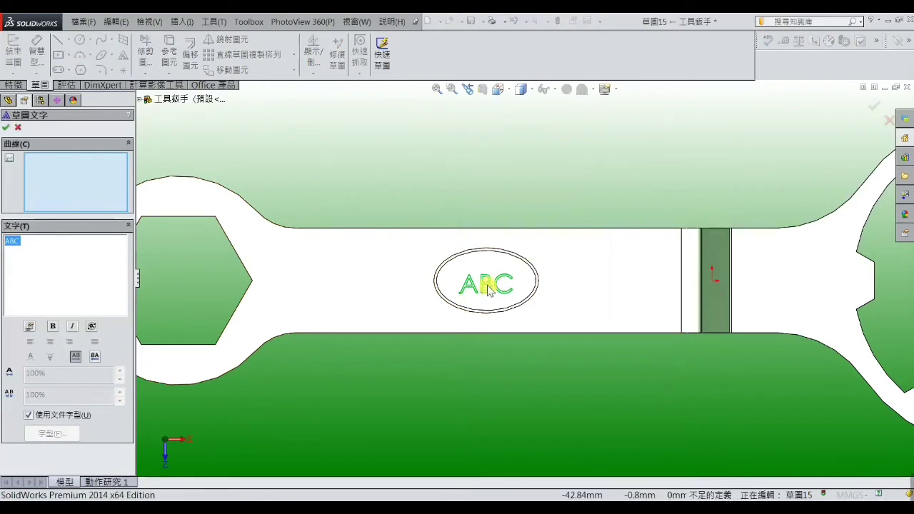
left_click(30, 417)
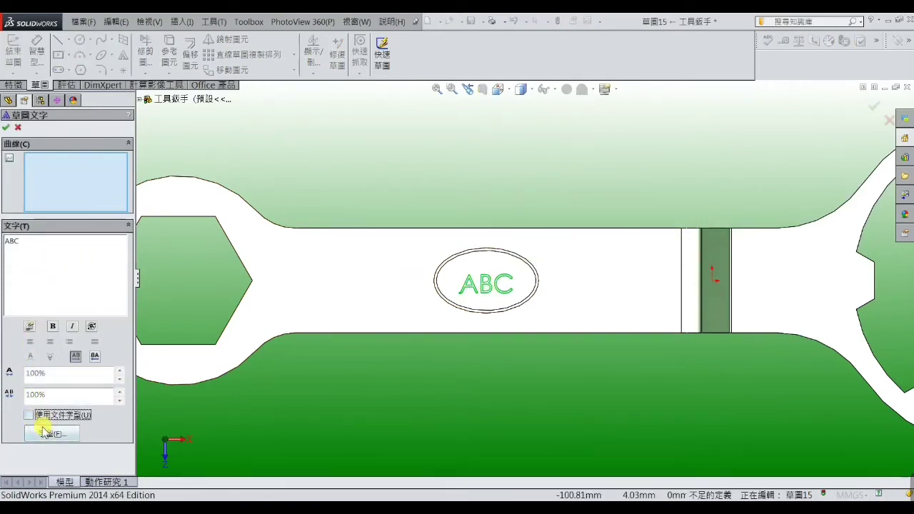
left_click(44, 433)
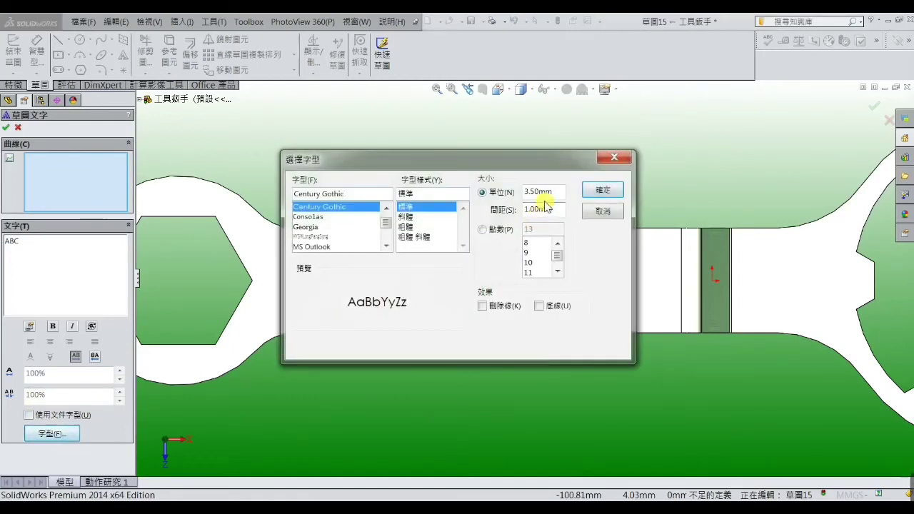
left_click(482, 230)
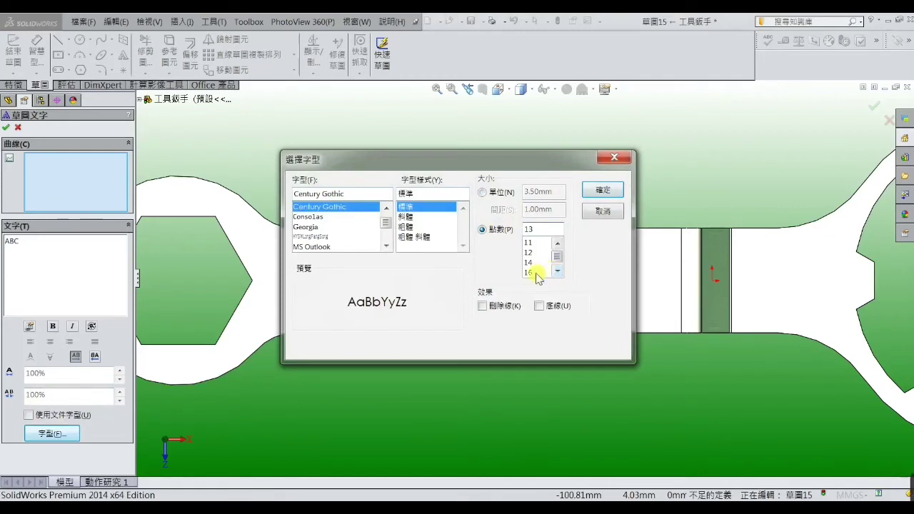
left_click(534, 273)
left_click(598, 188)
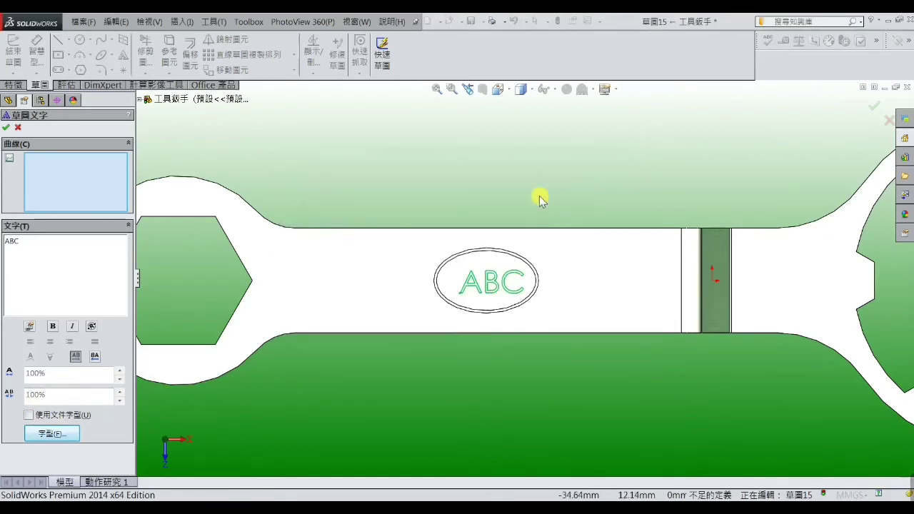
left_click(73, 434)
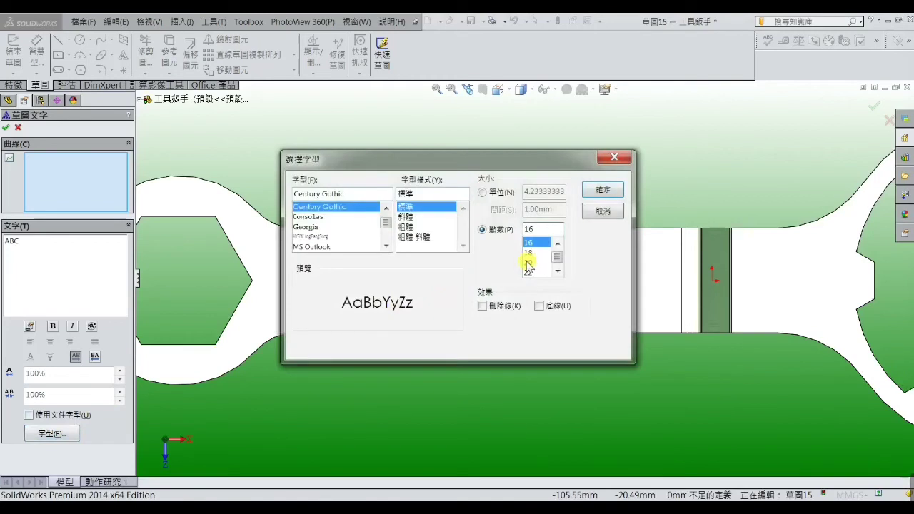
left_click(529, 263)
left_click(593, 194)
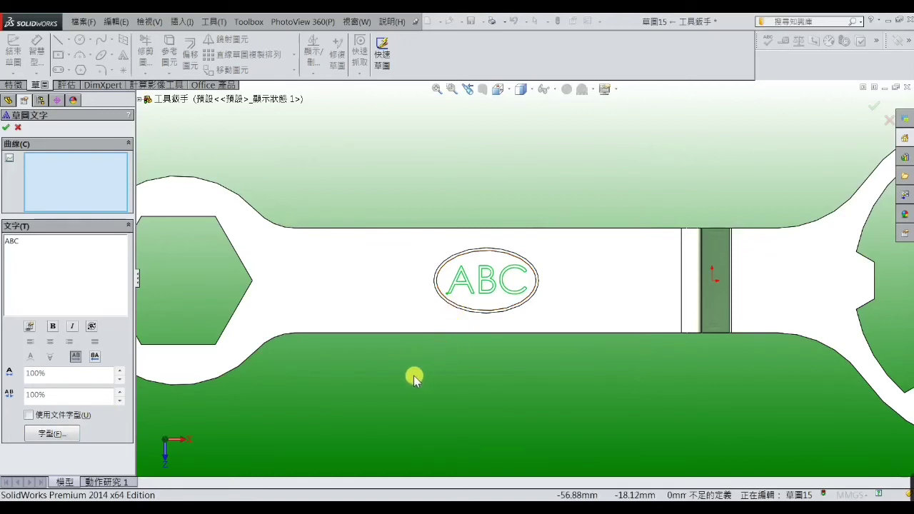
Step: Make the ABC text bold and accept the sketch text
double_click(11, 242)
left_click(52, 328)
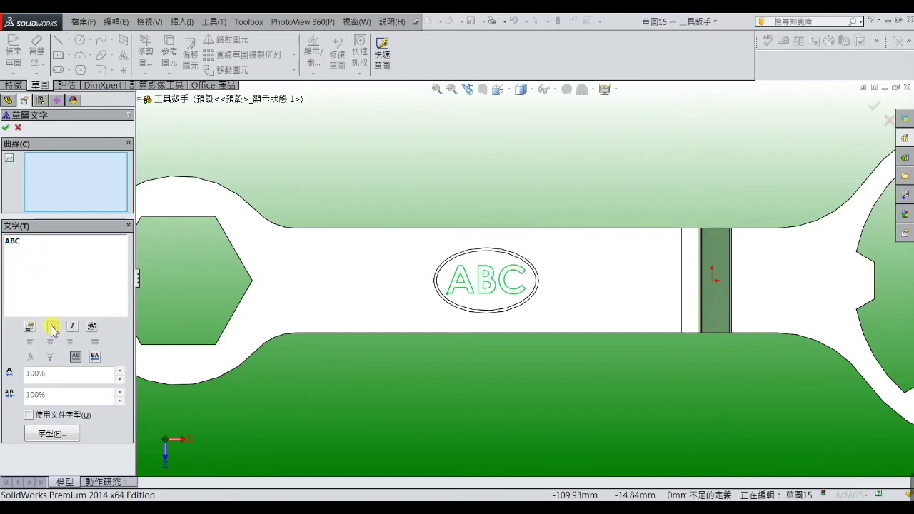
left_click(9, 129)
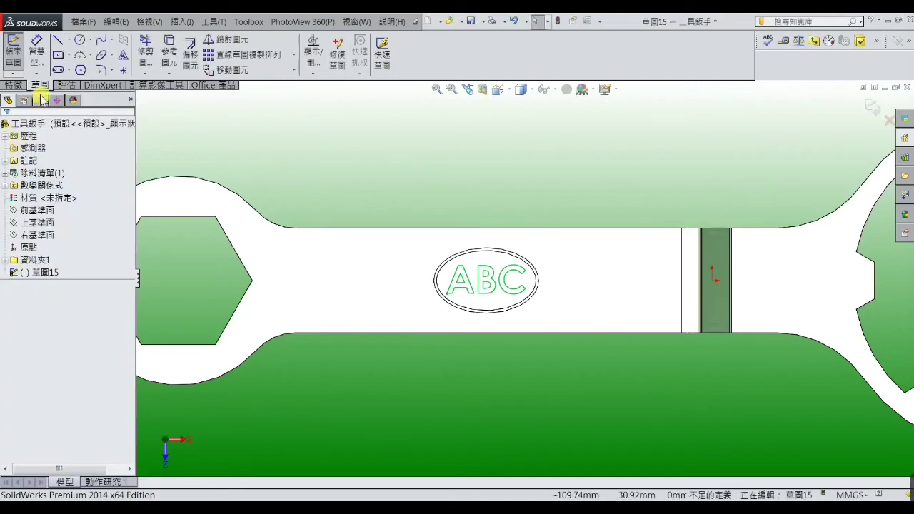
Step: Extrude-cut the ABC text 0.10 mm deep and view the wrench in 3D
left_click(14, 85)
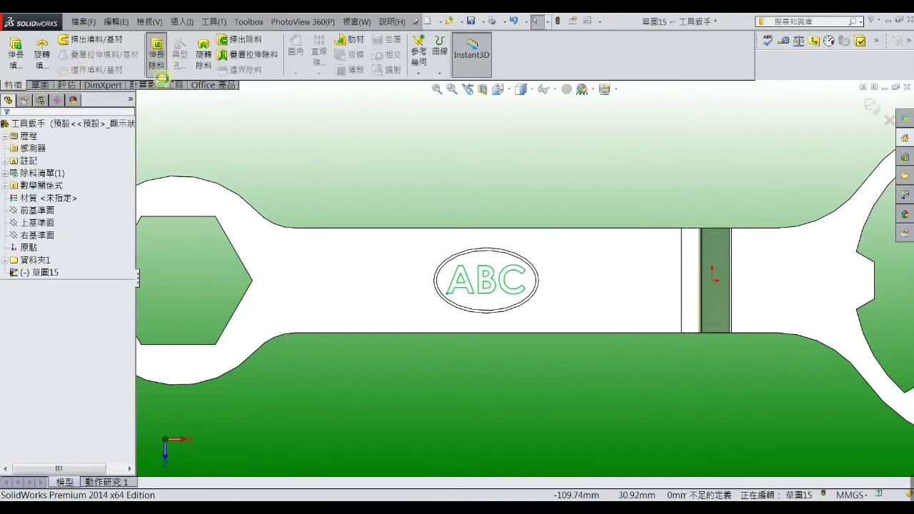
left_click(157, 53)
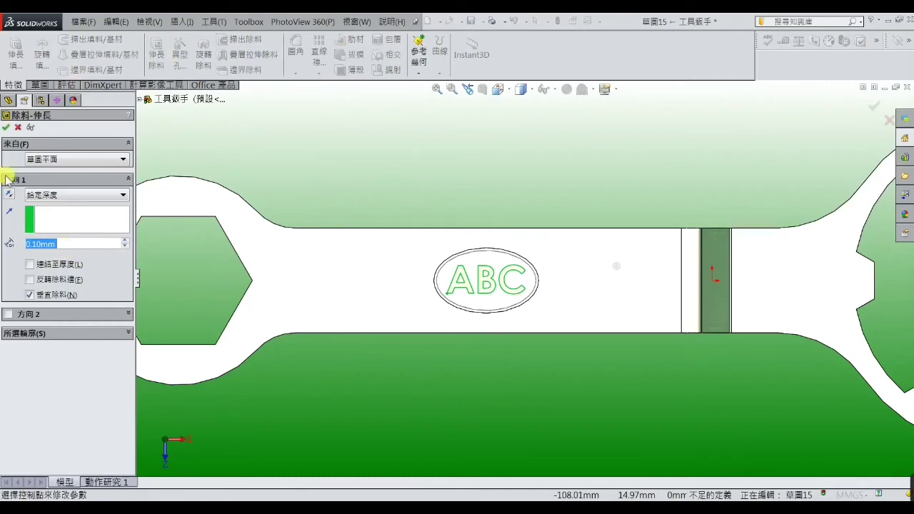
left_click(6, 127)
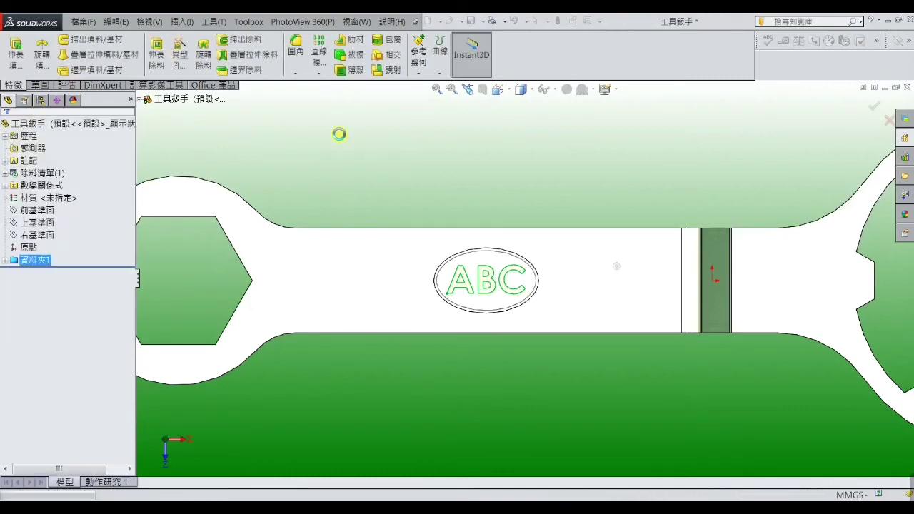
key("z")
scroll(541, 281, "up", 2)
scroll(517, 316, "down", 2)
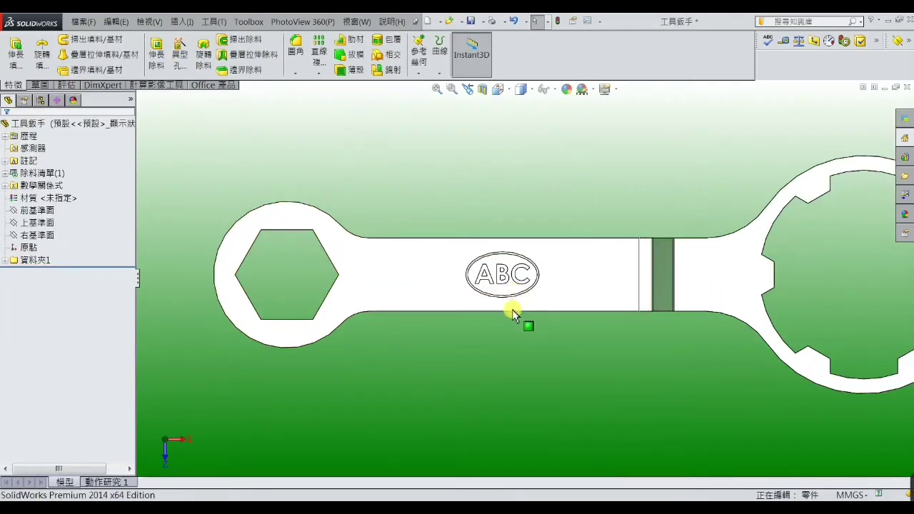
mouse_move(516, 317)
middle_mouse_down()
mouse_move(547, 231)
mouse_move(526, 276)
mouse_move(527, 245)
mouse_move(537, 275)
middle_mouse_up()
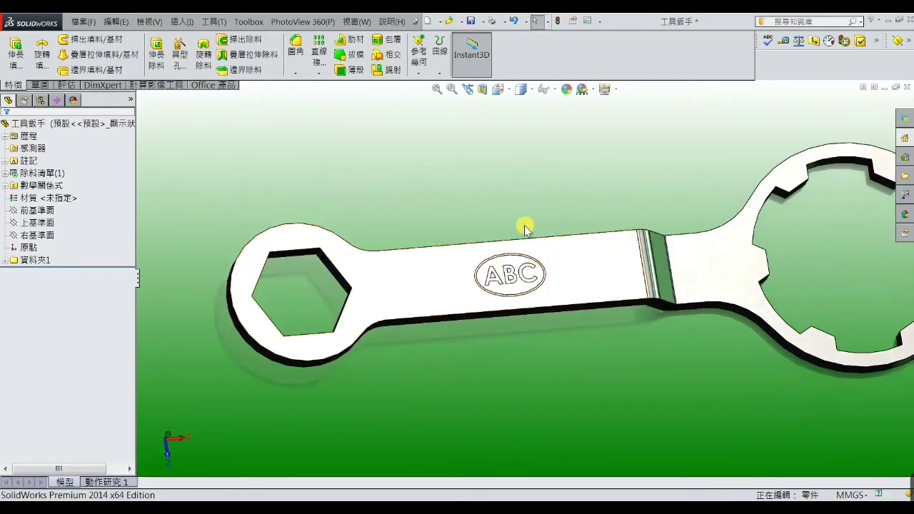
Step: Start a fillet with a 0.5 mm radius
left_click(296, 50)
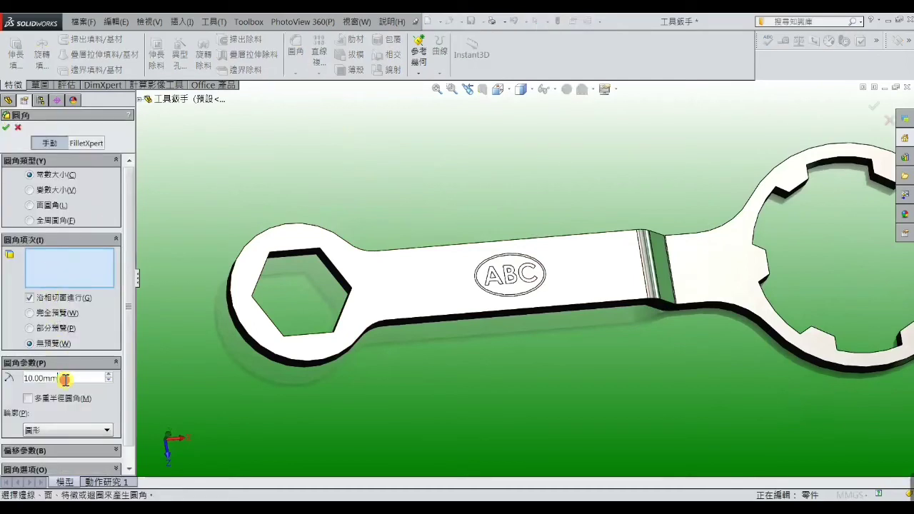
left_click_drag(65, 380, 4, 382)
type("0")
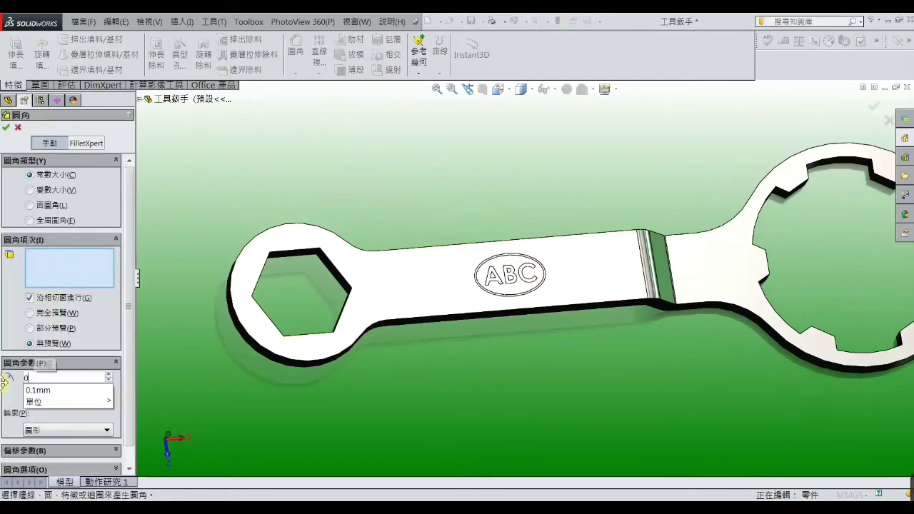
type(".5")
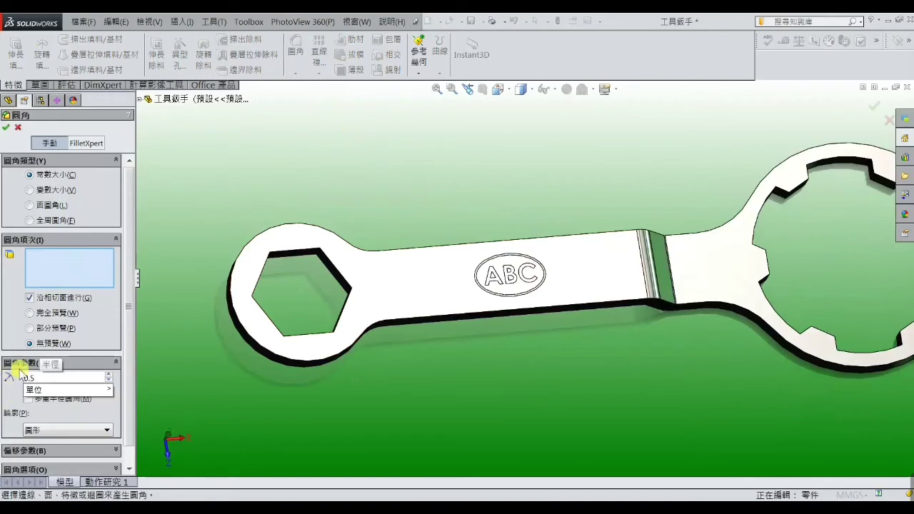
key("Return")
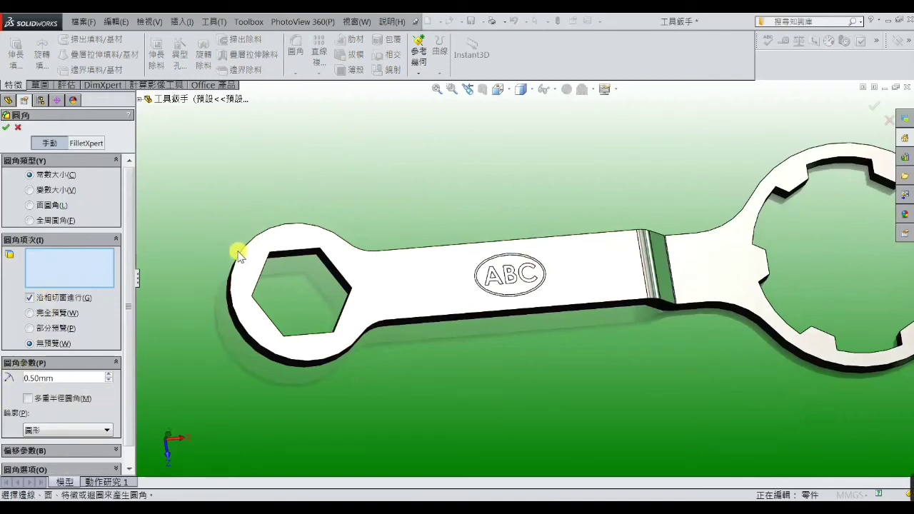
Step: Add the wrench side face and hex-hole edges and inner face to the fillet
middle_click_drag(422, 342, 428, 291)
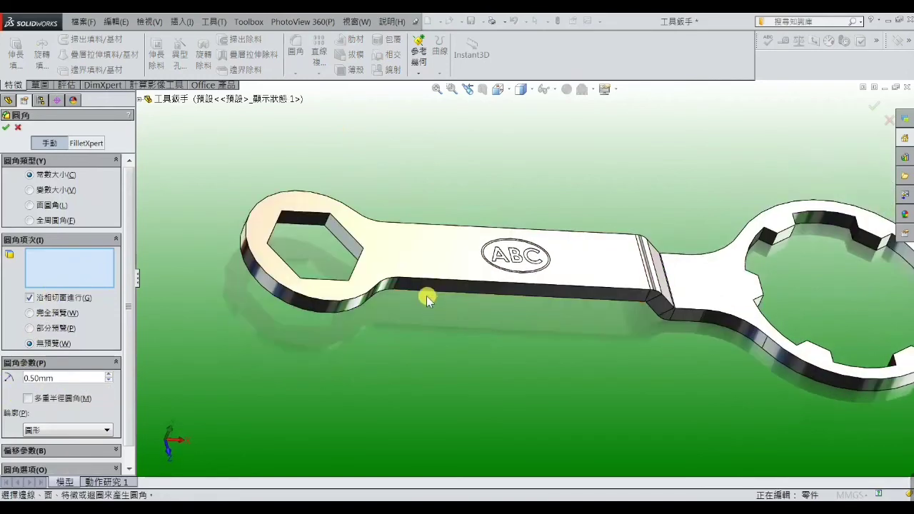
left_click(420, 284)
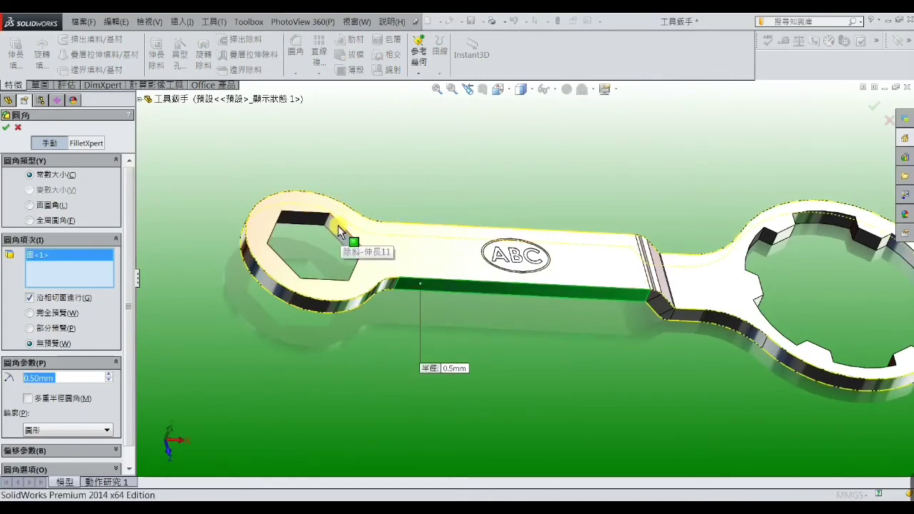
left_click(340, 224)
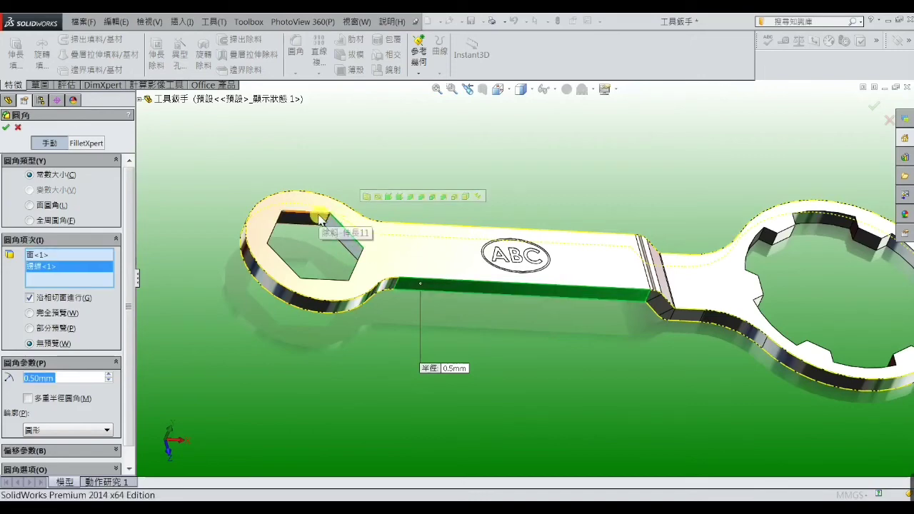
left_click(320, 220)
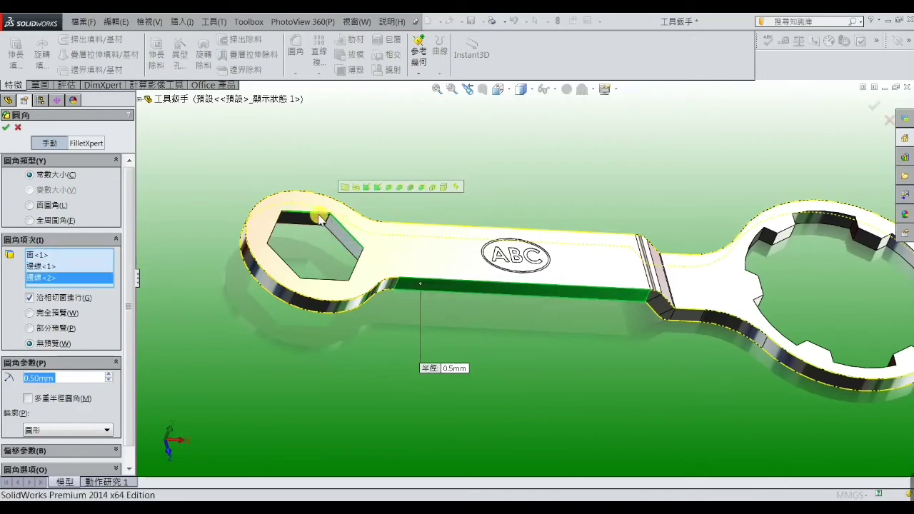
left_click(280, 213)
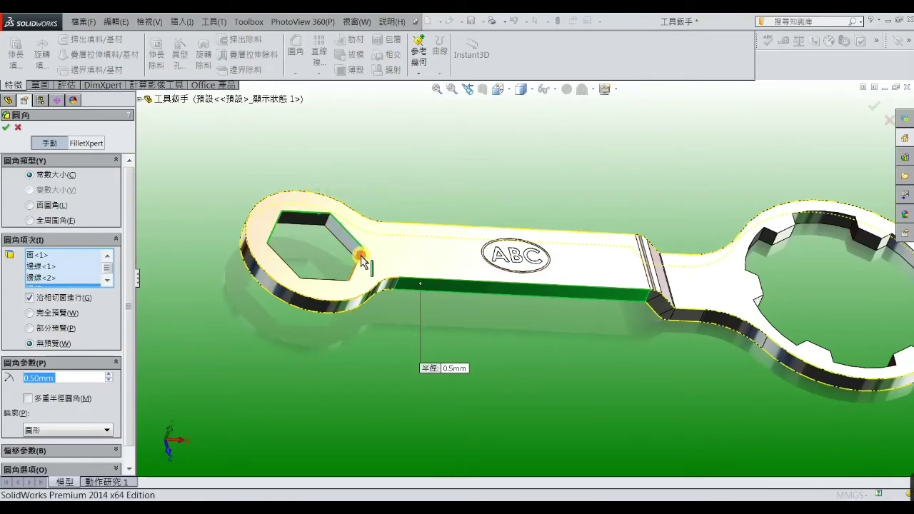
middle_click_drag(362, 261, 308, 366)
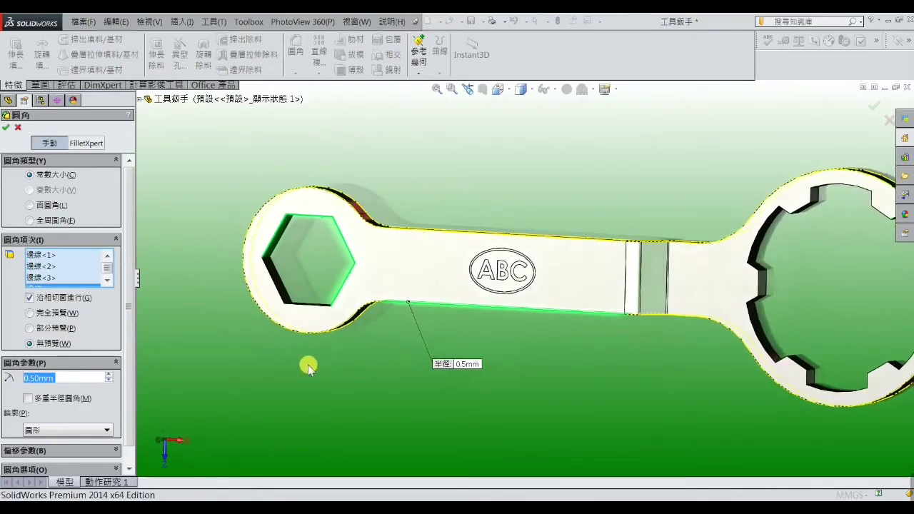
left_click(290, 305)
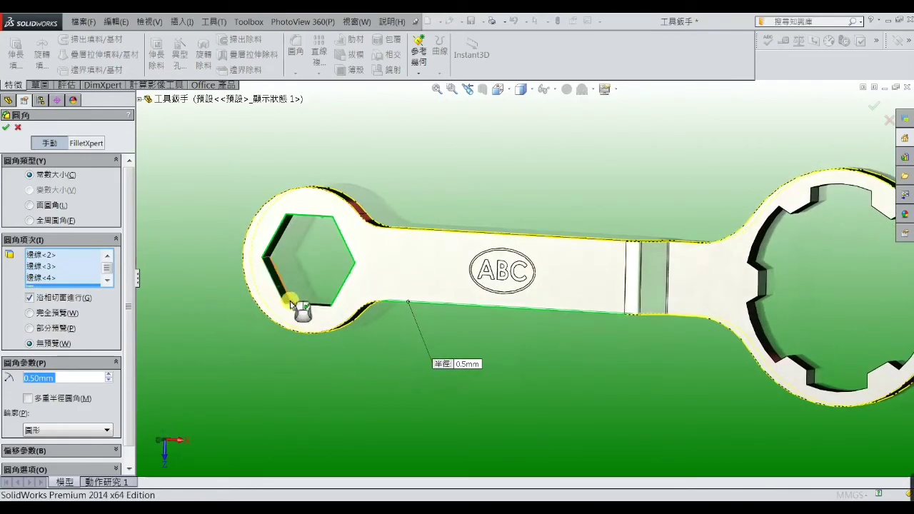
left_click(291, 304)
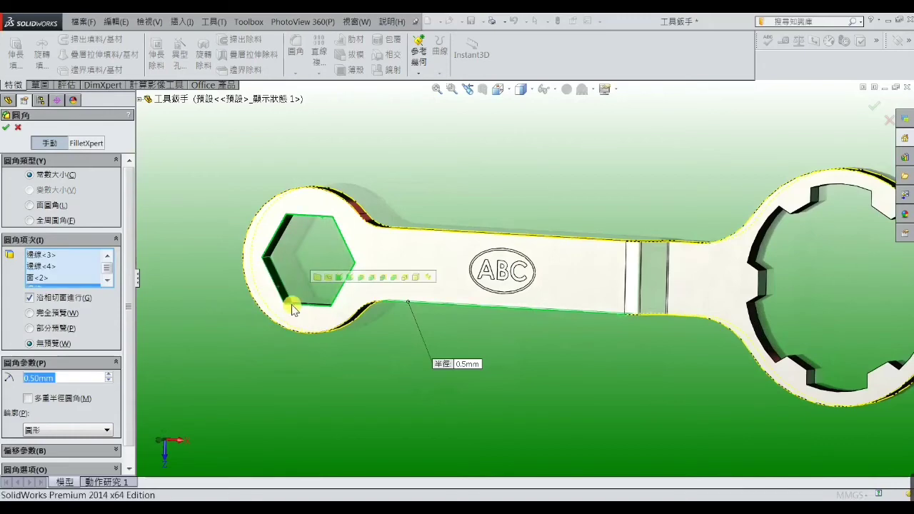
left_click(282, 237)
Step: Add the remaining hex-hole and outline edges to the fillet
middle_click_drag(320, 259, 359, 179)
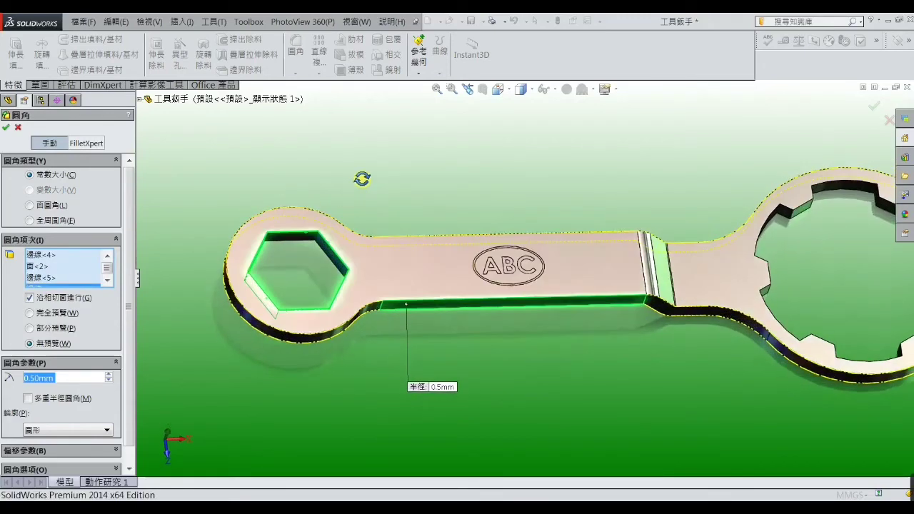
left_click(295, 241)
left_click(324, 253)
mouse_move(322, 261)
middle_mouse_down()
mouse_move(341, 347)
mouse_move(366, 361)
mouse_move(337, 334)
mouse_move(323, 389)
middle_mouse_up()
left_click(366, 361)
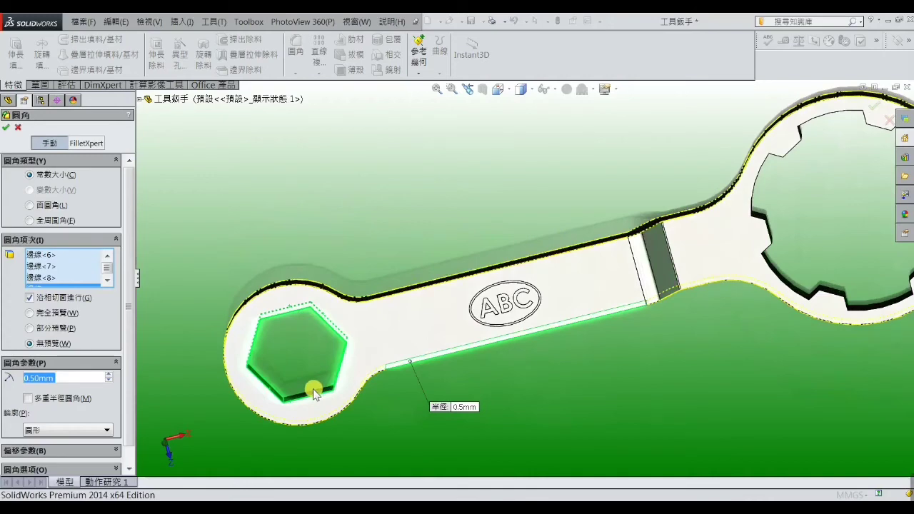
left_click(295, 388)
mouse_move(292, 377)
middle_mouse_down()
mouse_move(281, 352)
mouse_move(288, 341)
middle_mouse_up()
scroll(649, 204, "up", 2)
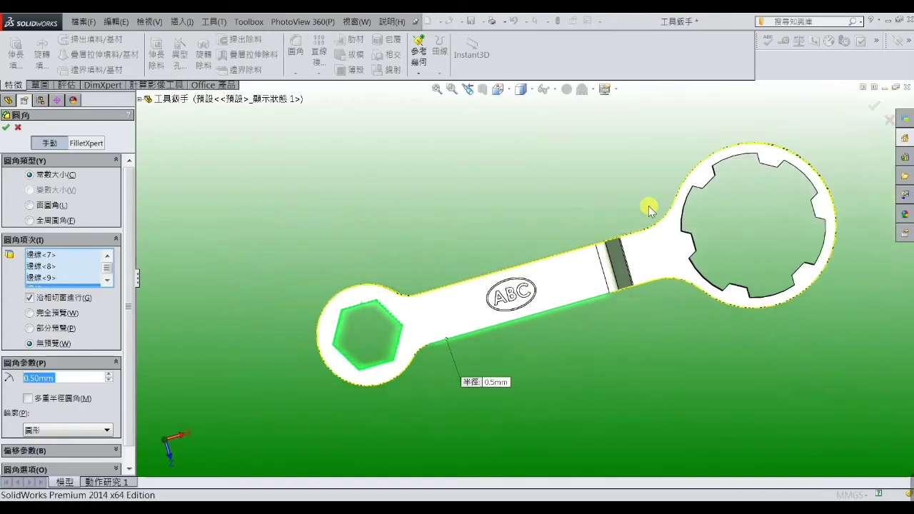
scroll(739, 209, "down", 3)
Step: Add the first ring notch edges along the upper side to the fillet
mouse_move(739, 209)
middle_mouse_down()
mouse_move(693, 214)
mouse_move(691, 175)
mouse_move(703, 184)
mouse_move(709, 176)
middle_mouse_up()
scroll(700, 170, "down", 2)
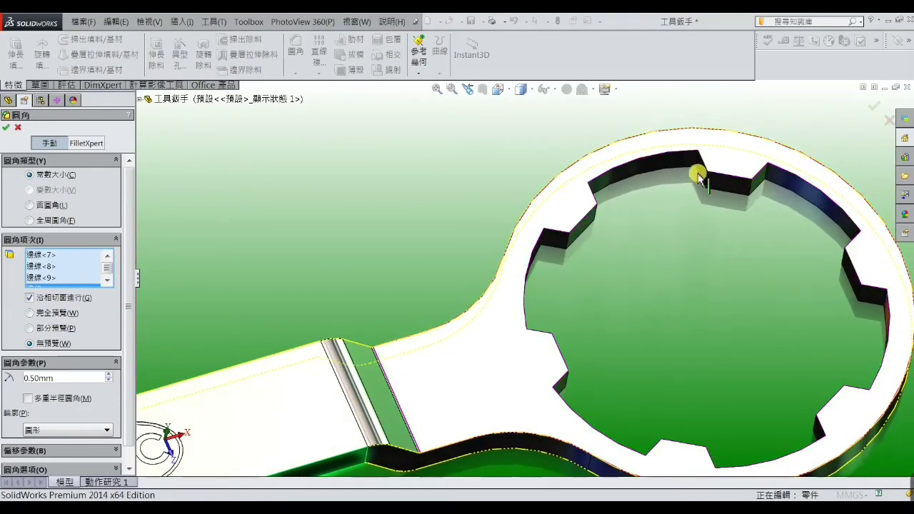
scroll(698, 176, "down", 2)
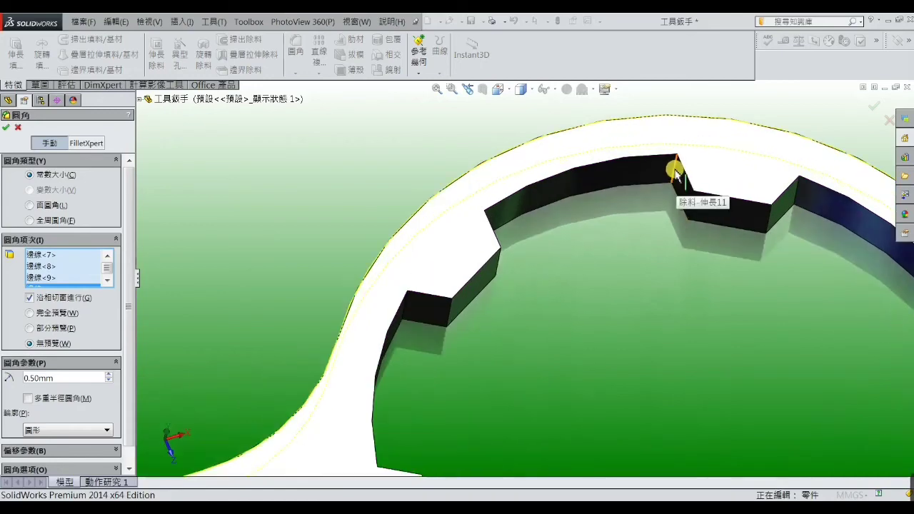
left_click(675, 171)
left_click(690, 206)
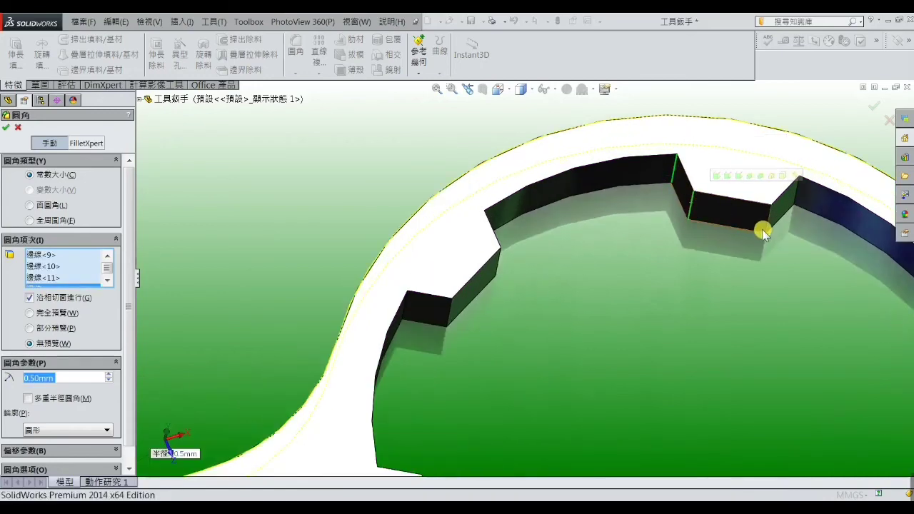
left_click(769, 226)
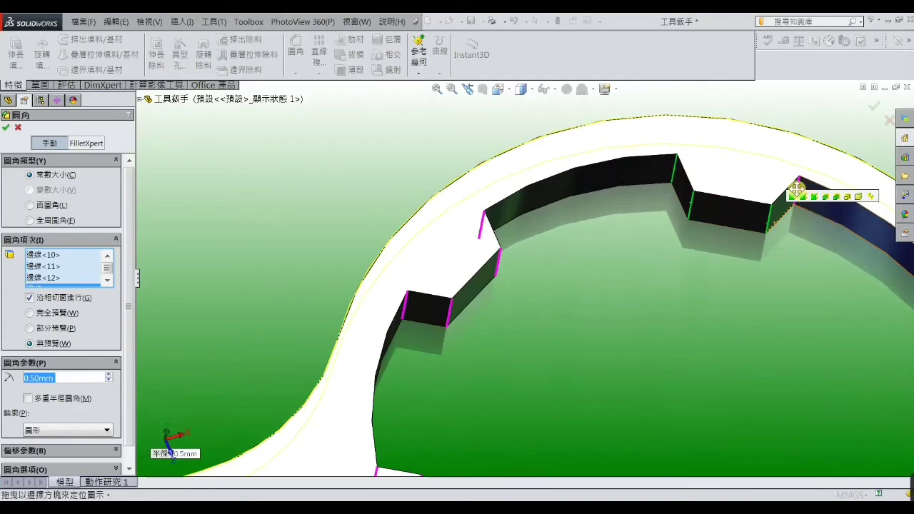
scroll(736, 248, "up", 2)
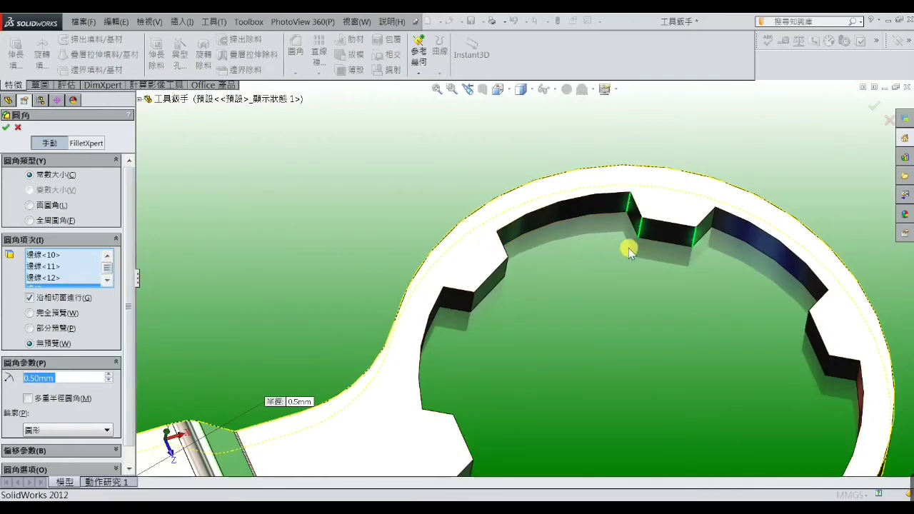
left_click(715, 219)
Step: Add the notch edges along the ring's front and lower side to the fillet
mouse_move(715, 218)
middle_mouse_down()
mouse_move(615, 272)
mouse_move(547, 262)
mouse_move(561, 284)
middle_mouse_up()
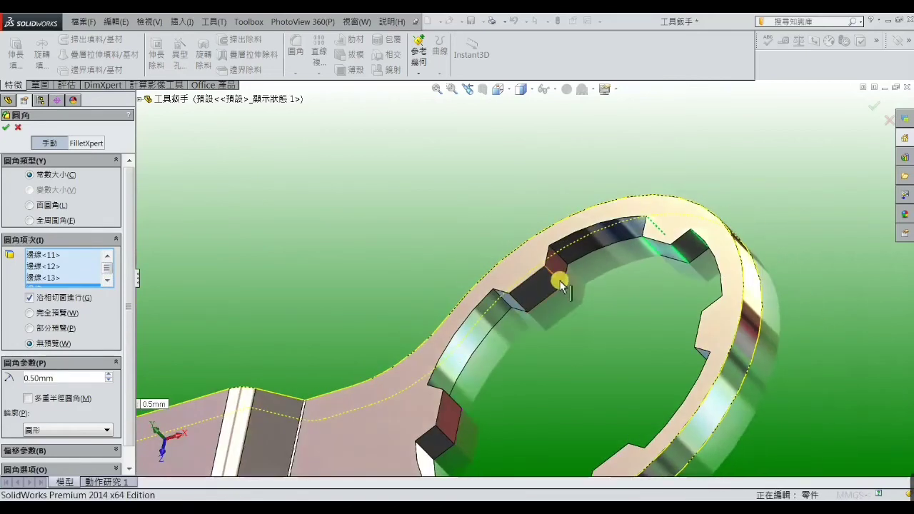
left_click(561, 268)
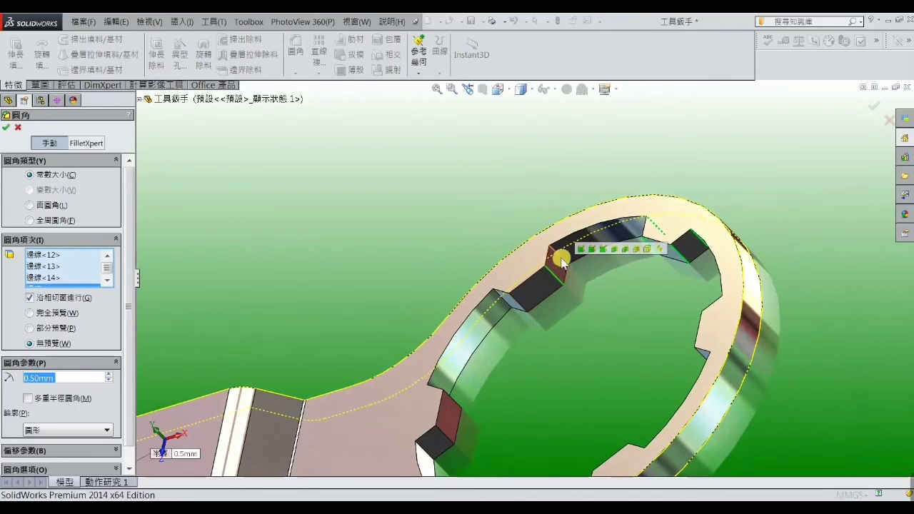
left_click(563, 259)
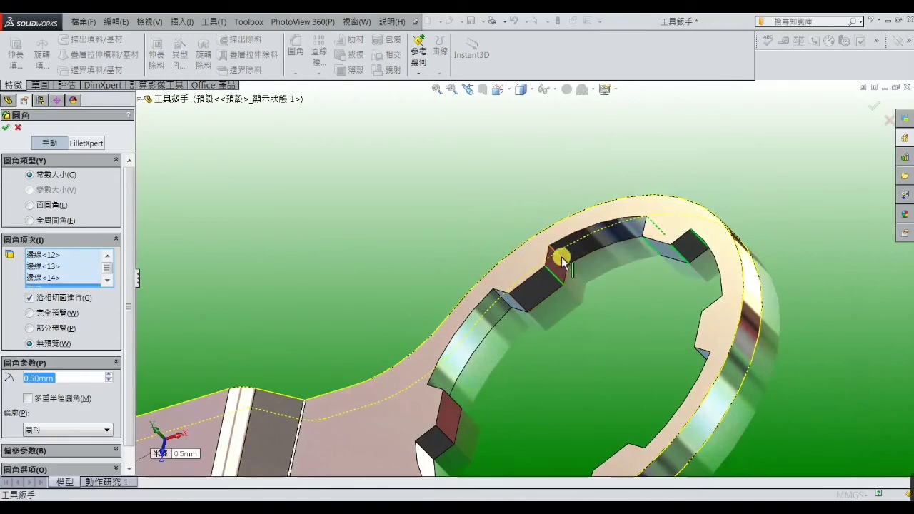
left_click(517, 304)
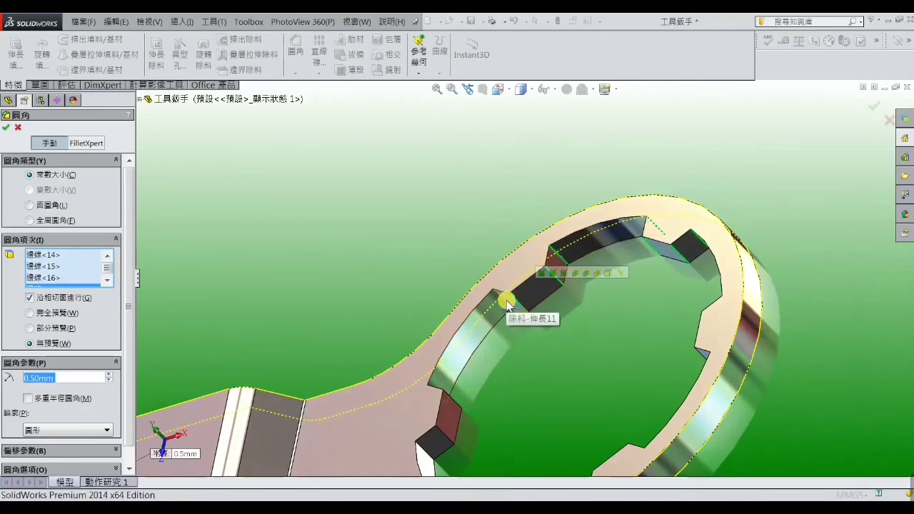
left_click(504, 300)
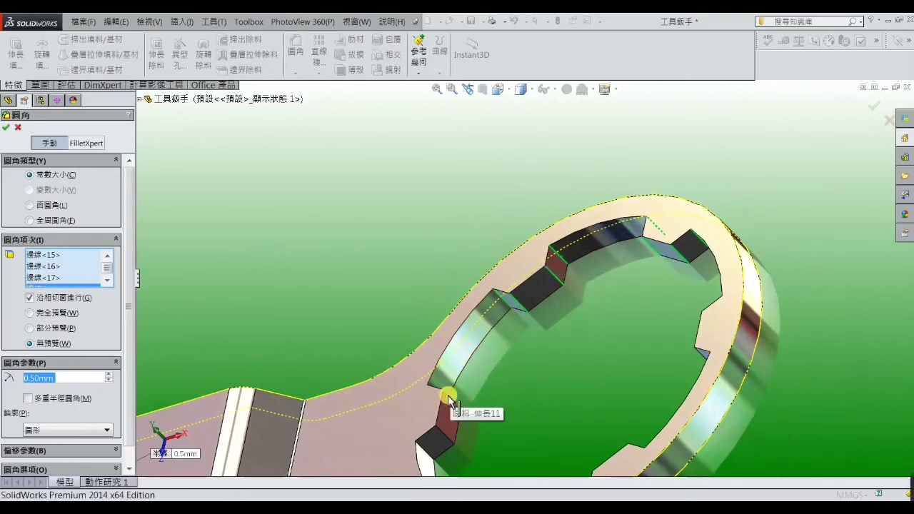
left_click(452, 402)
left_click(439, 433)
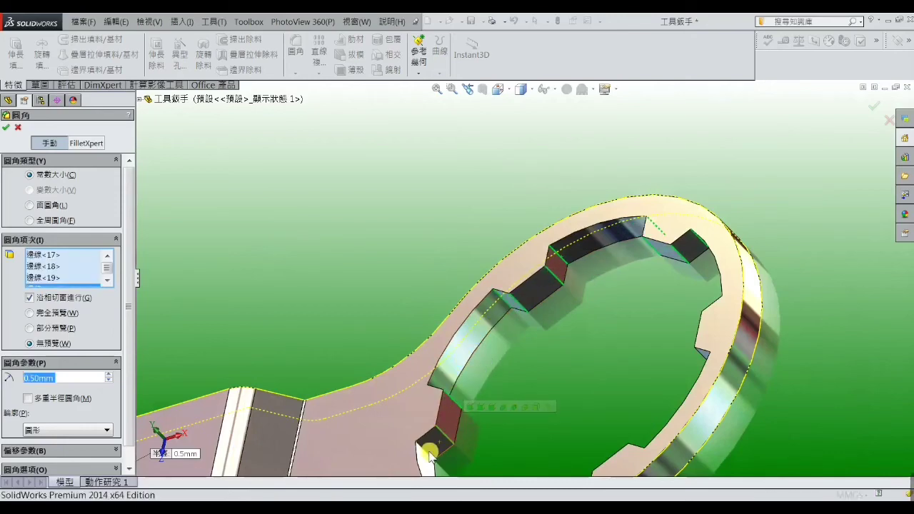
left_click(426, 457)
Step: Add the lower notch edges around the ring end to the fillet
middle_click_drag(450, 429, 482, 406)
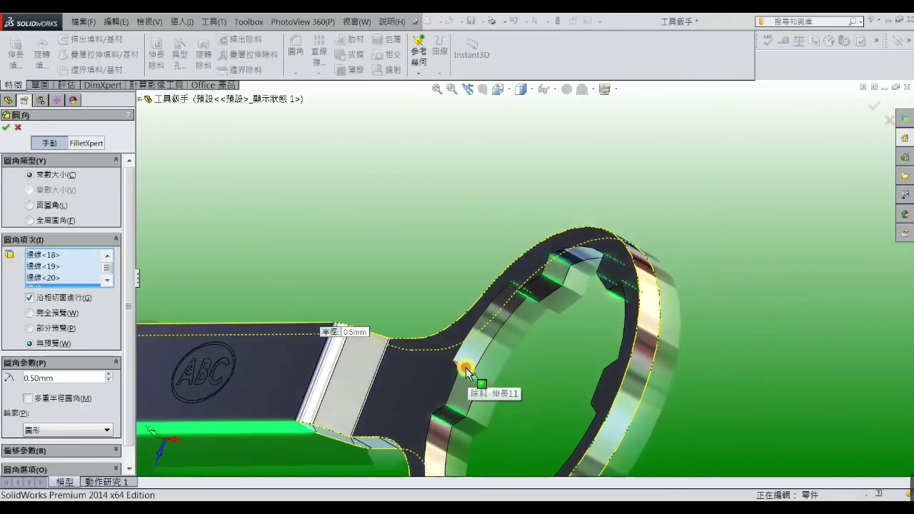
left_click(468, 371)
middle_click_drag(468, 371, 502, 384)
scroll(481, 408, "down", 2)
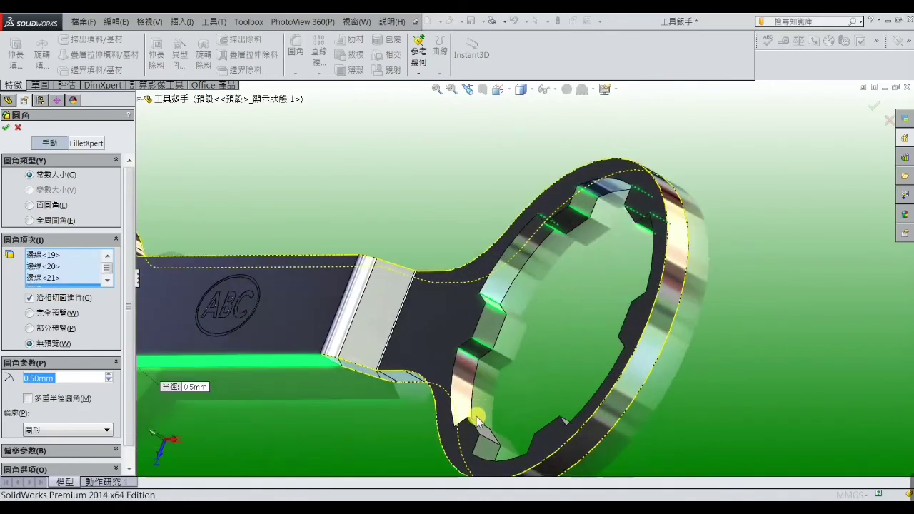
middle_click_drag(487, 426, 486, 452)
scroll(514, 371, "up", 3)
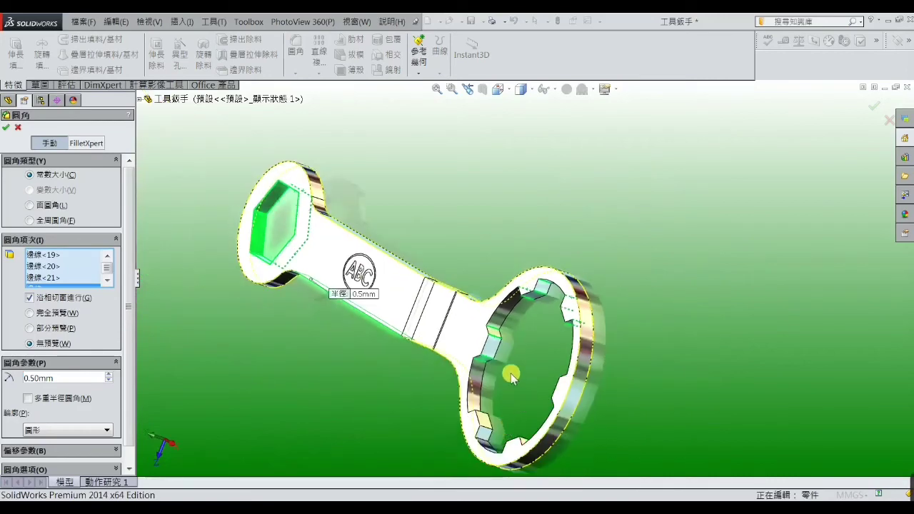
scroll(493, 409, "down", 3)
middle_click_drag(493, 408, 502, 413)
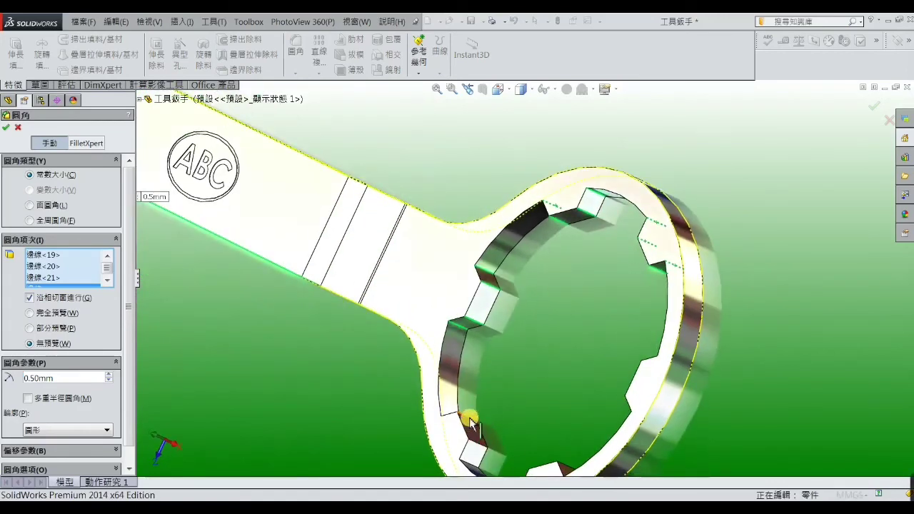
left_click(470, 421)
left_click(469, 415)
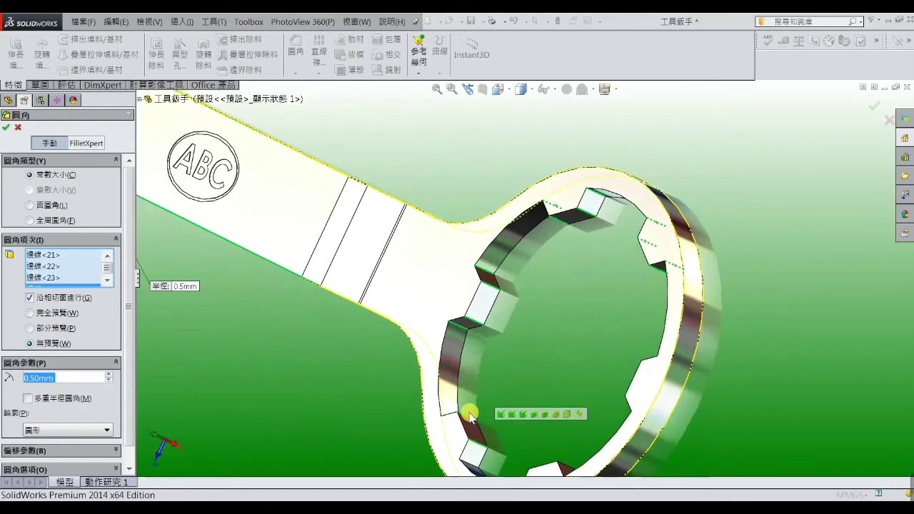
left_click(447, 424)
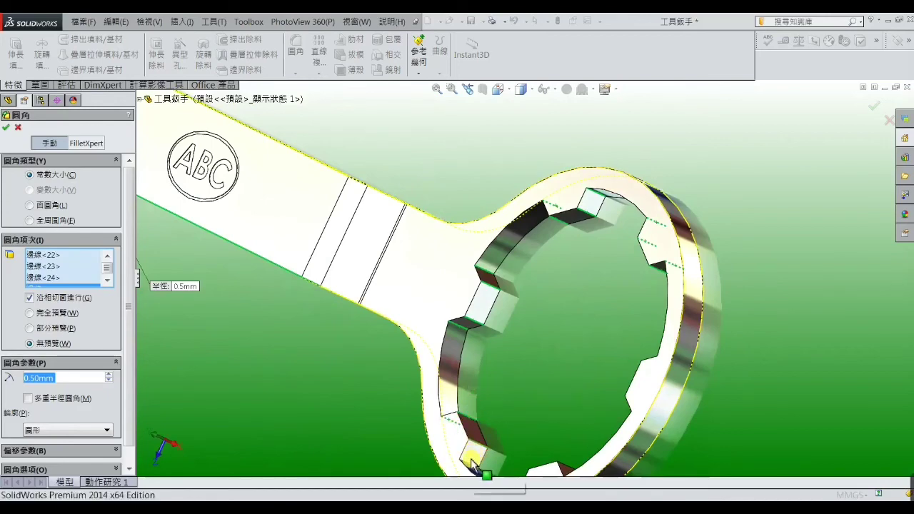
left_click(472, 466)
Step: Add the far-side and inner notch edges to the fillet
scroll(510, 414, "up", 2)
scroll(541, 346, "up", 2)
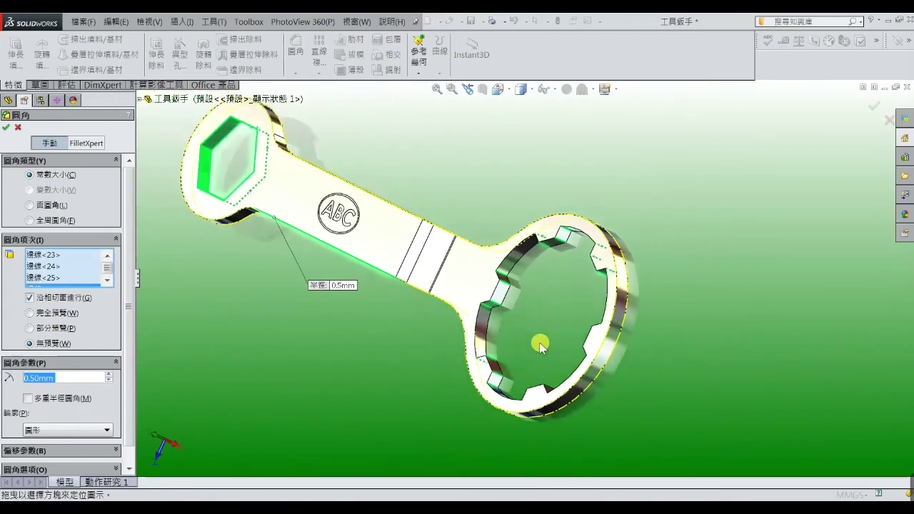
middle_click_drag(541, 346, 617, 303)
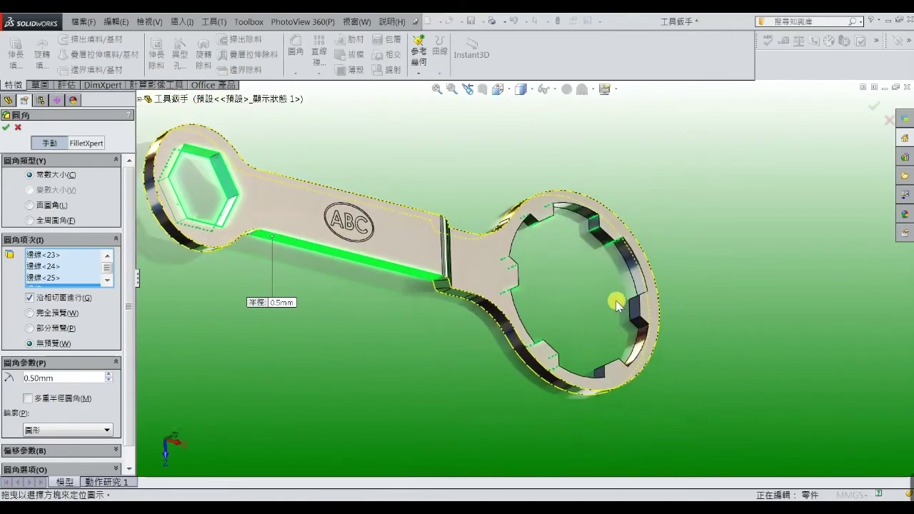
left_click(630, 317)
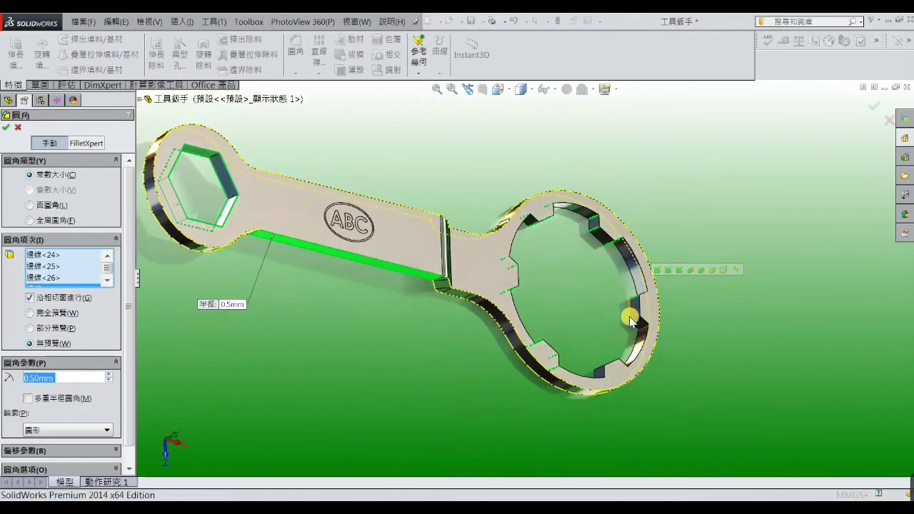
left_click(635, 322)
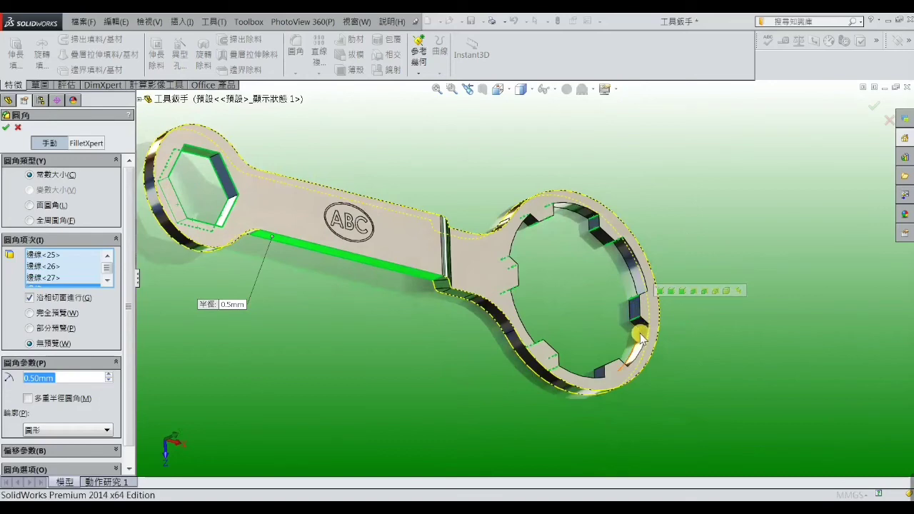
left_click(640, 332)
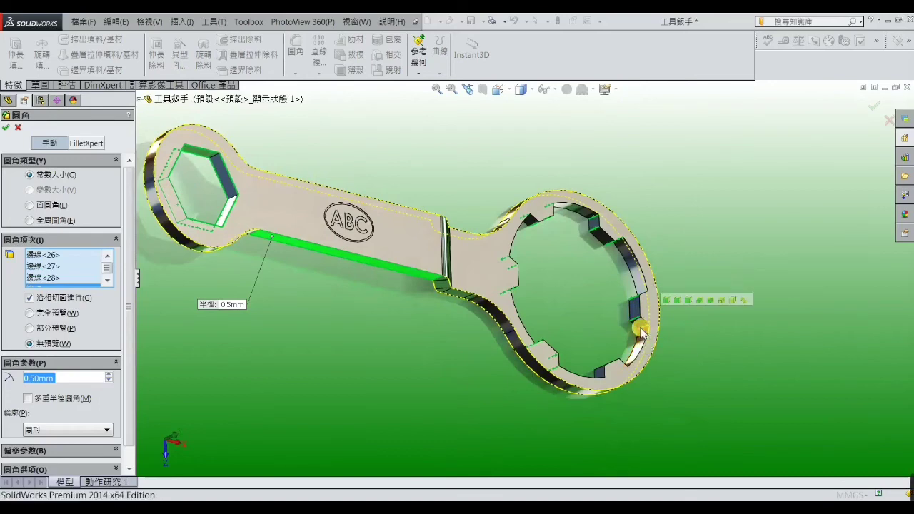
Step: Pick the last notch edges and apply the 0.5 mm fillet
middle_click_drag(639, 296, 618, 271)
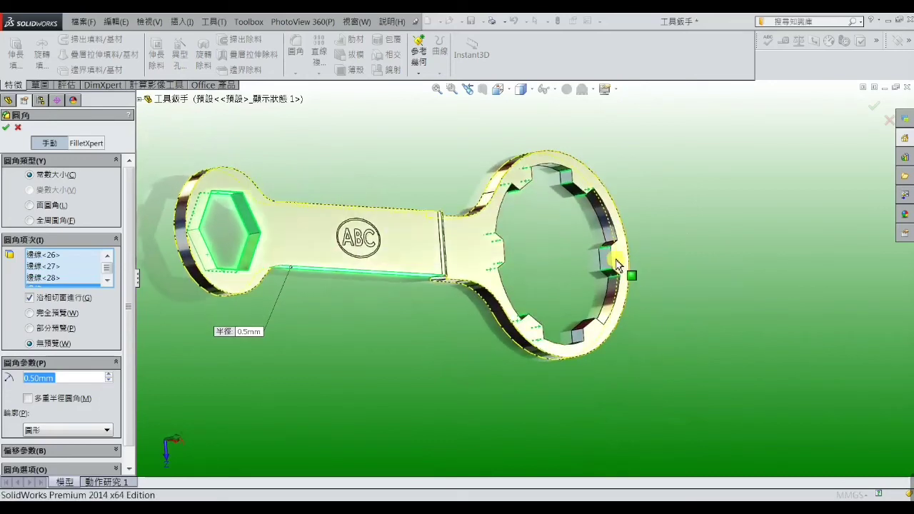
left_click(612, 247)
middle_click_drag(602, 306, 667, 218)
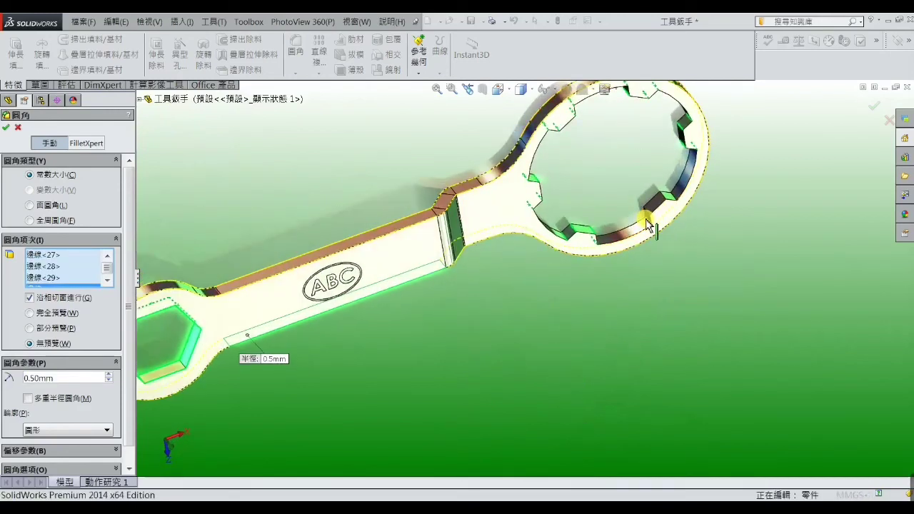
left_click(647, 225)
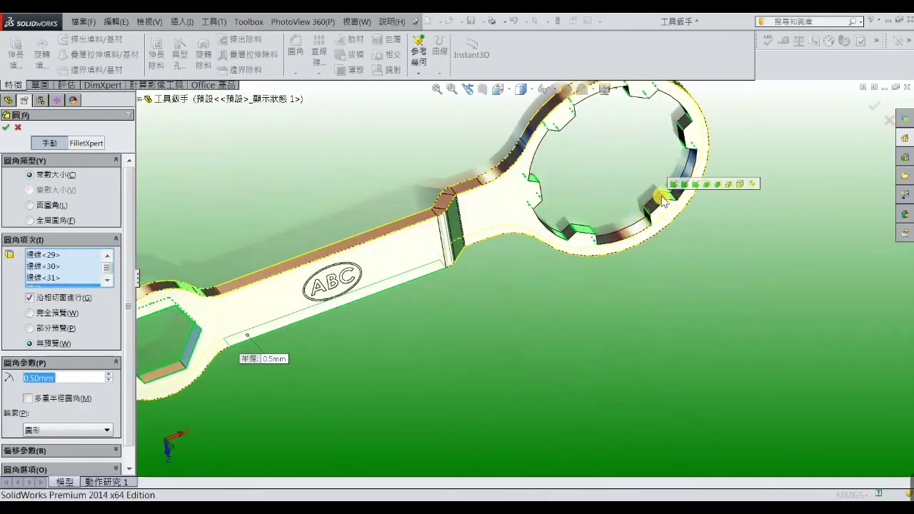
left_click(666, 201)
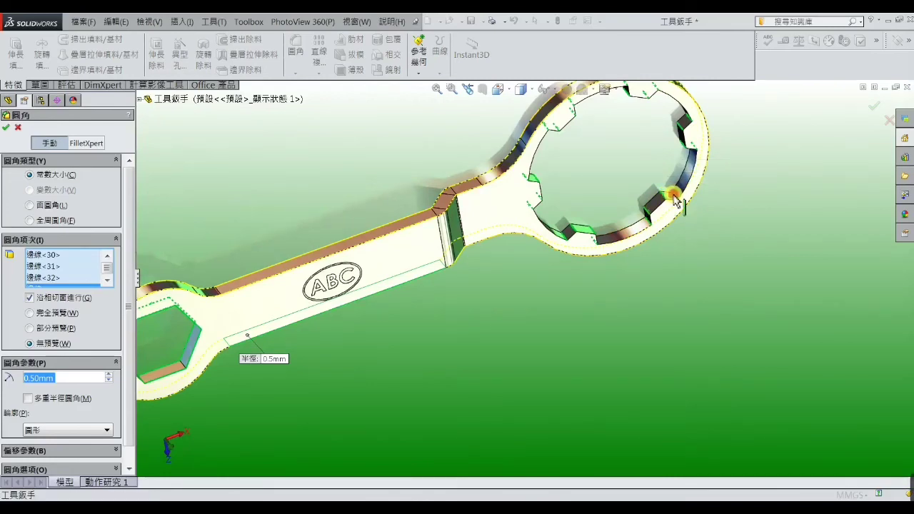
left_click(626, 216)
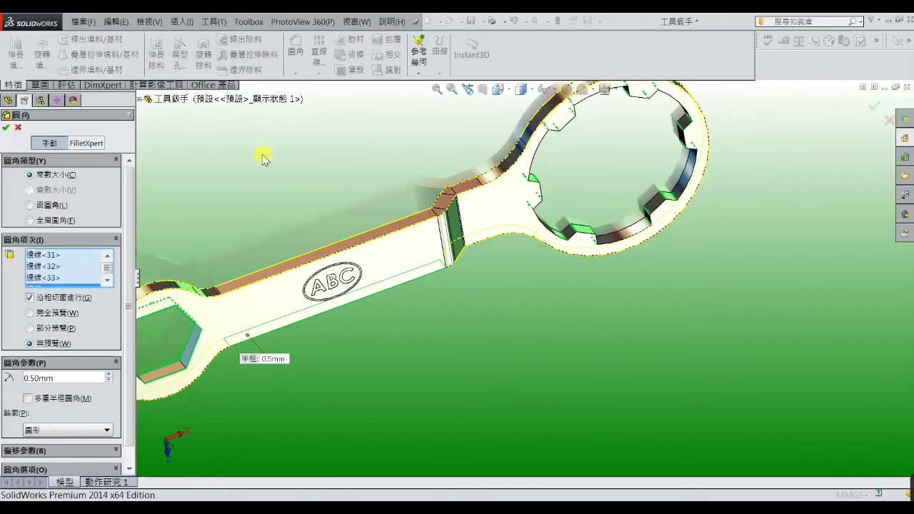
key("Return")
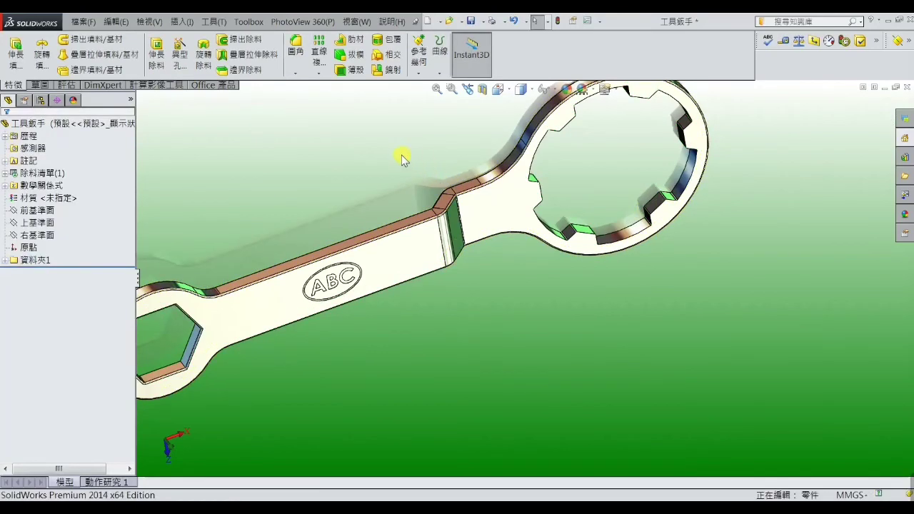
Step: Round the two inner ring-cutout edges with a 0.50 mm fillet, then orbit the wrench to inspect it
key("f")
mouse_move(390, 184)
middle_mouse_down()
mouse_move(379, 159)
mouse_move(319, 132)
mouse_move(400, 139)
middle_mouse_up()
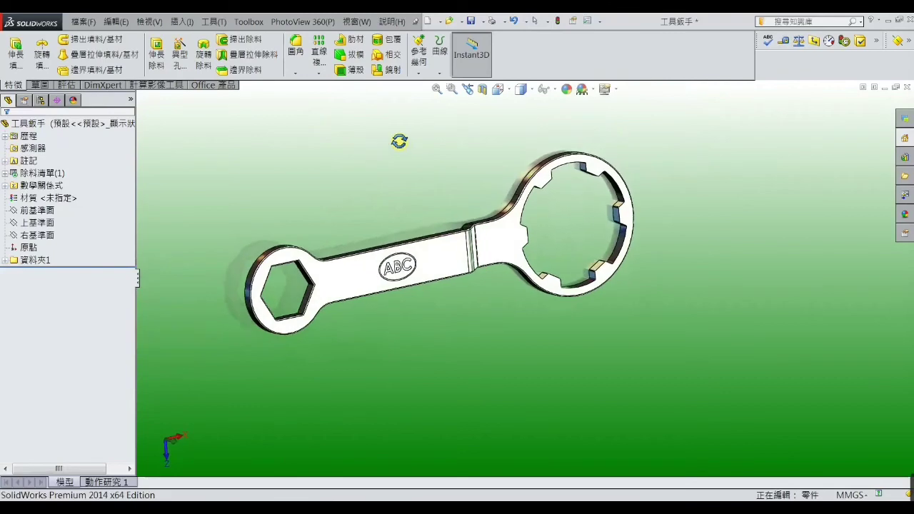
left_click(297, 50)
scroll(543, 199, "down", 3)
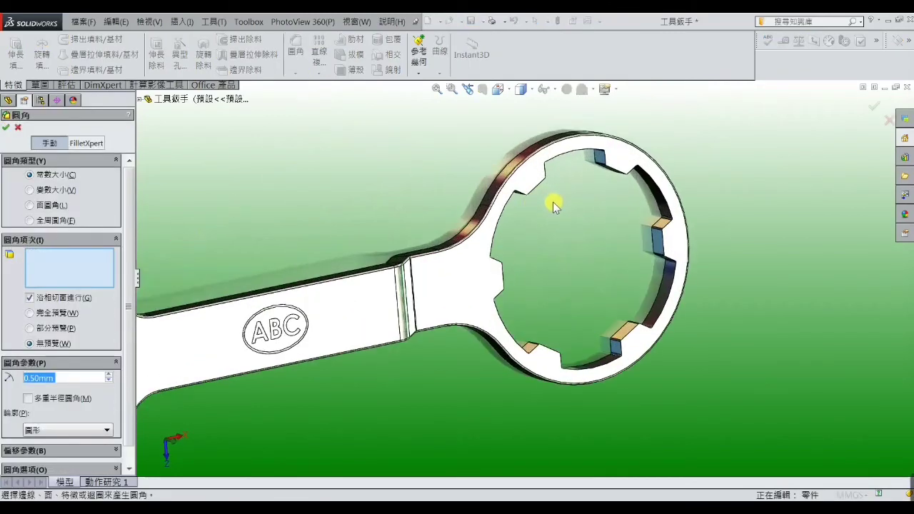
left_click(526, 199)
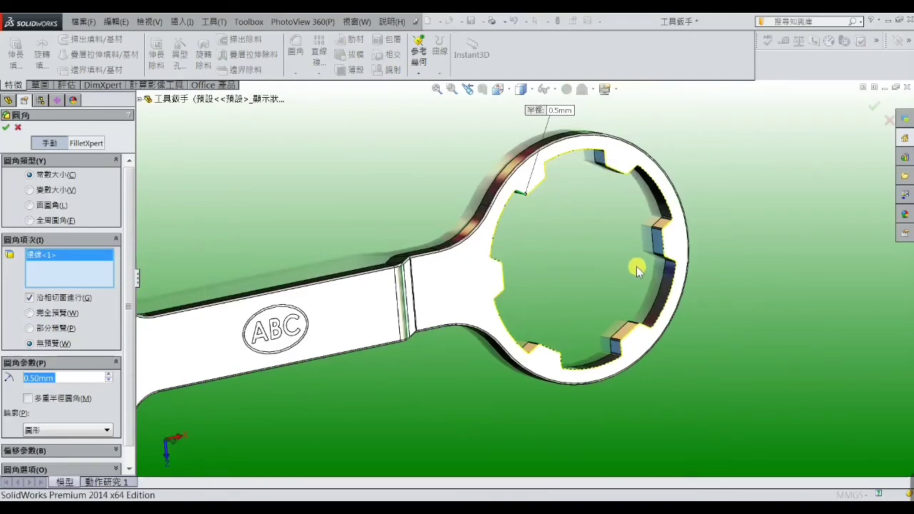
left_click(665, 271)
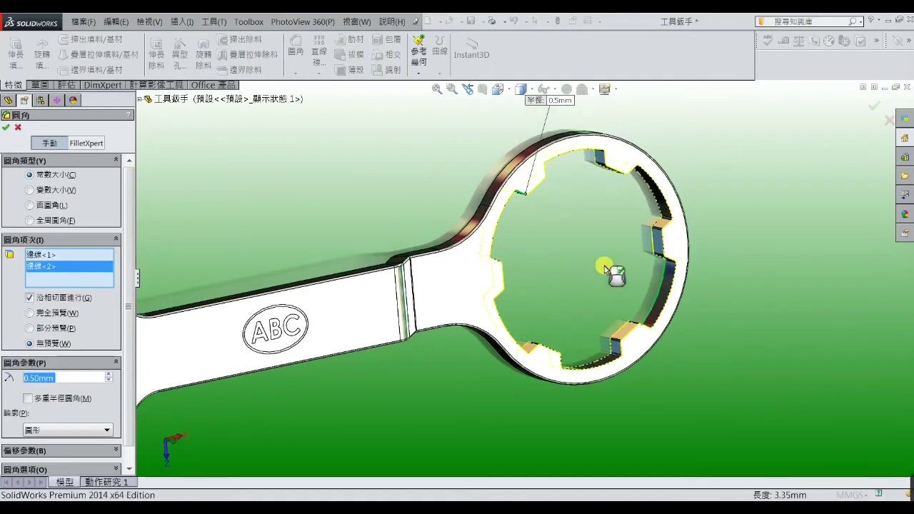
left_click(7, 129)
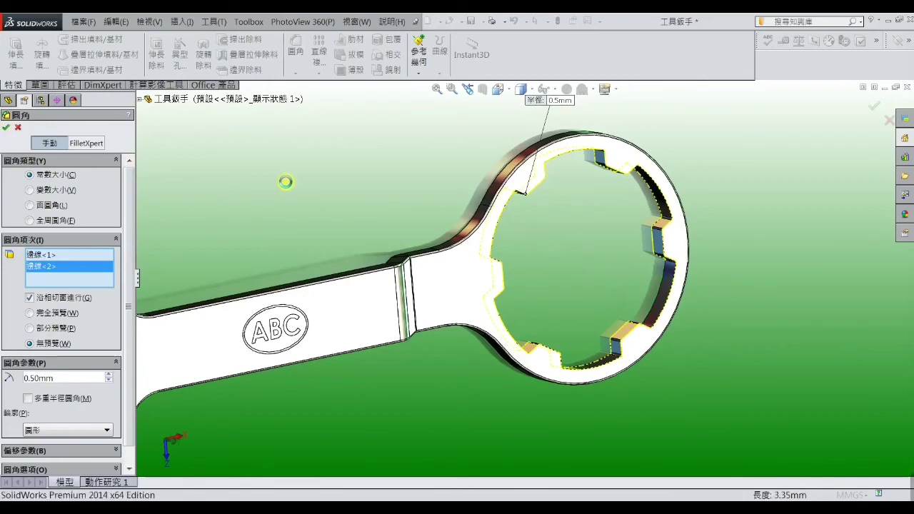
scroll(319, 228, "up", 5)
mouse_move(402, 267)
middle_mouse_down()
mouse_move(473, 161)
mouse_move(439, 186)
mouse_move(394, 187)
mouse_move(435, 196)
mouse_move(440, 229)
mouse_move(384, 195)
mouse_move(432, 204)
mouse_move(420, 160)
mouse_move(443, 221)
middle_mouse_up()
mouse_move(459, 275)
middle_mouse_down()
mouse_move(495, 249)
mouse_move(505, 196)
mouse_move(498, 292)
mouse_move(438, 278)
mouse_move(516, 169)
mouse_move(494, 326)
mouse_move(496, 310)
mouse_move(496, 326)
mouse_move(555, 286)
mouse_move(542, 282)
middle_mouse_up()
key("f")
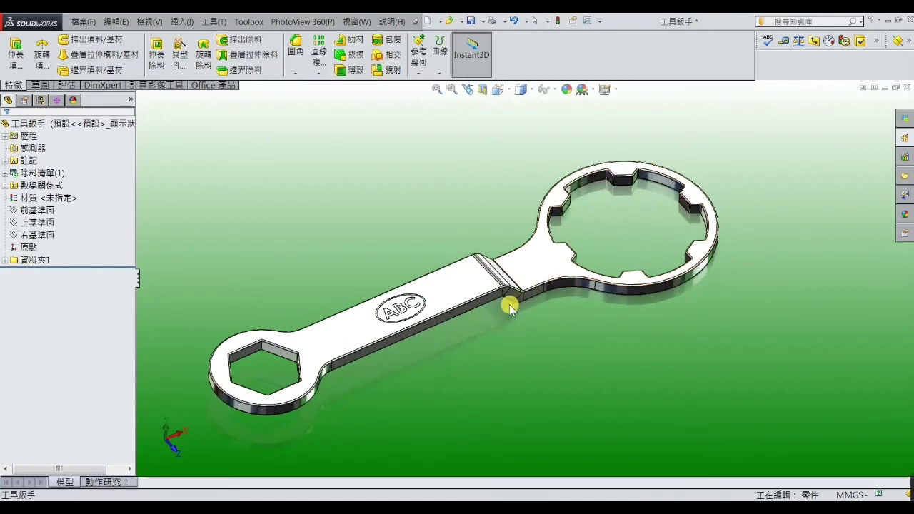
middle_click_drag(499, 307, 512, 312)
scroll(512, 312, "up", 3)
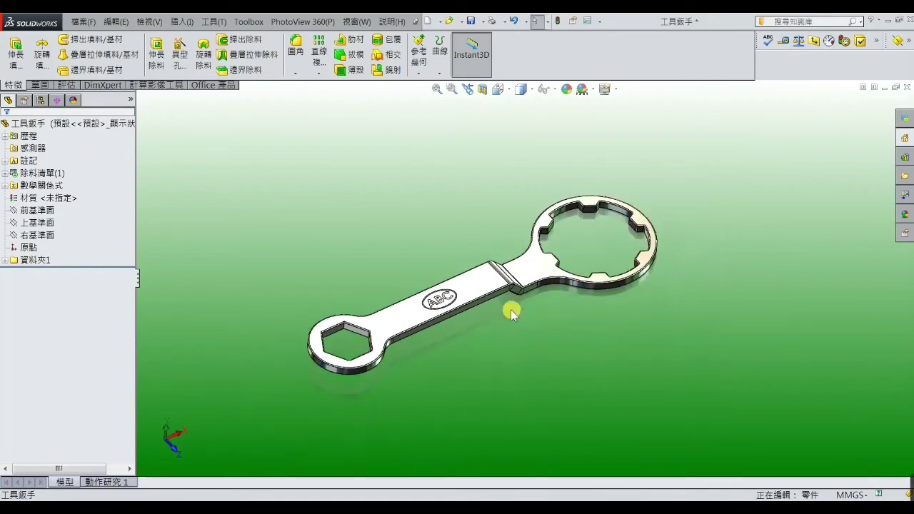
mouse_move(520, 312)
middle_mouse_down()
mouse_move(514, 383)
mouse_move(489, 273)
mouse_move(493, 187)
mouse_move(483, 175)
mouse_move(440, 290)
mouse_move(533, 265)
mouse_move(517, 338)
middle_mouse_up()
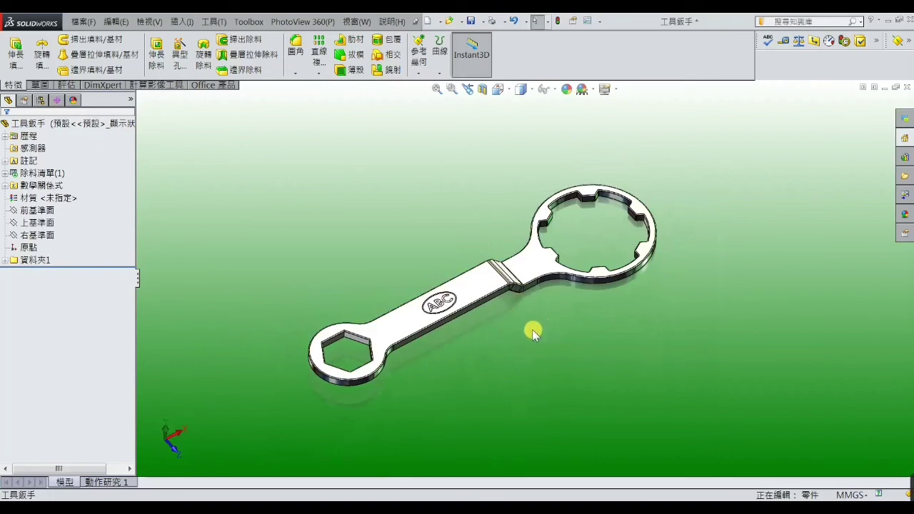
mouse_move(532, 328)
middle_mouse_down()
mouse_move(523, 197)
mouse_move(531, 326)
middle_mouse_up()
scroll(529, 271, "down", 2)
scroll(500, 300, "up", 1)
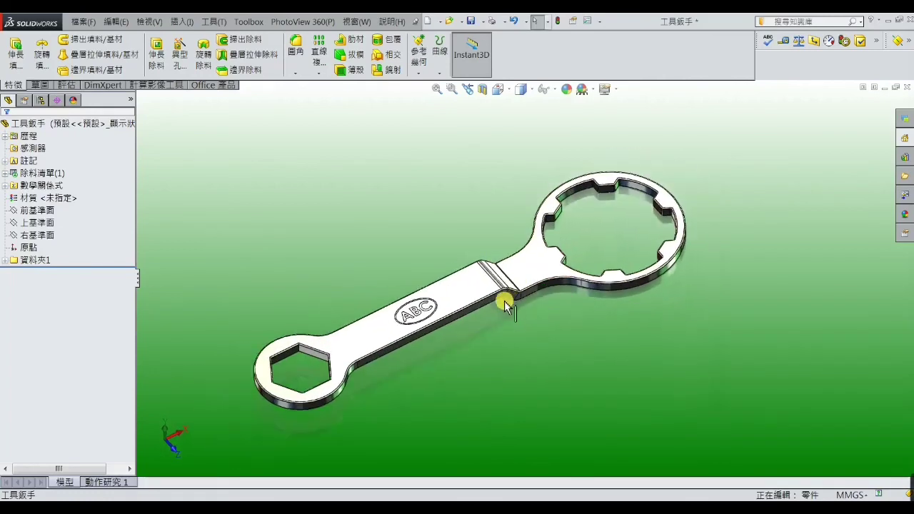
scroll(526, 300, "down", 2)
scroll(524, 321, "down", 1)
mouse_move(524, 327)
middle_mouse_down()
mouse_move(546, 248)
mouse_move(525, 307)
mouse_move(483, 281)
mouse_move(471, 218)
mouse_move(526, 318)
middle_mouse_up()
scroll(523, 317, "down", 2)
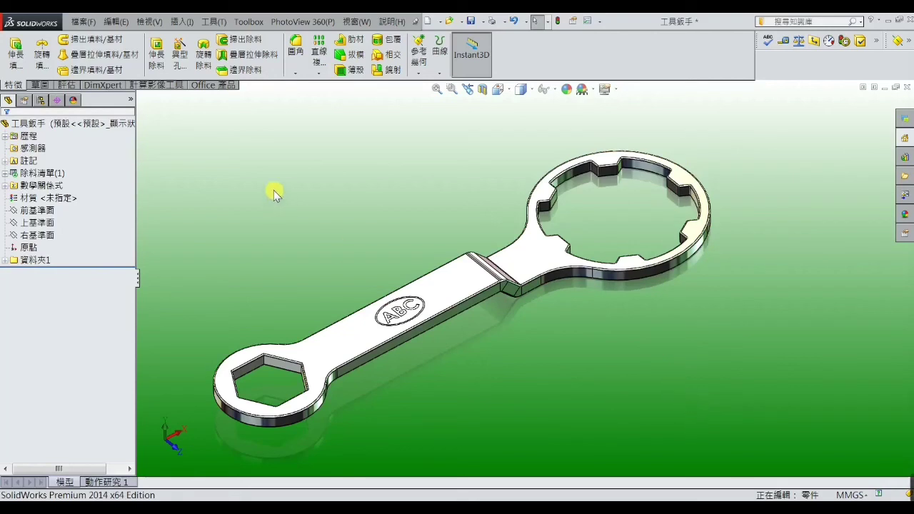
Step: Turn on Show Feature Dimensions from the Annotations folder in the FeatureManager tree
right_click(15, 159)
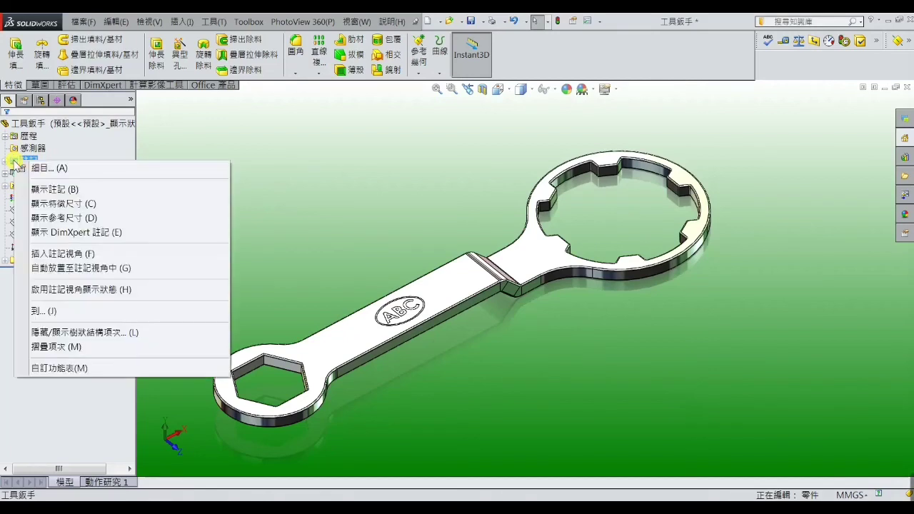
left_click(27, 204)
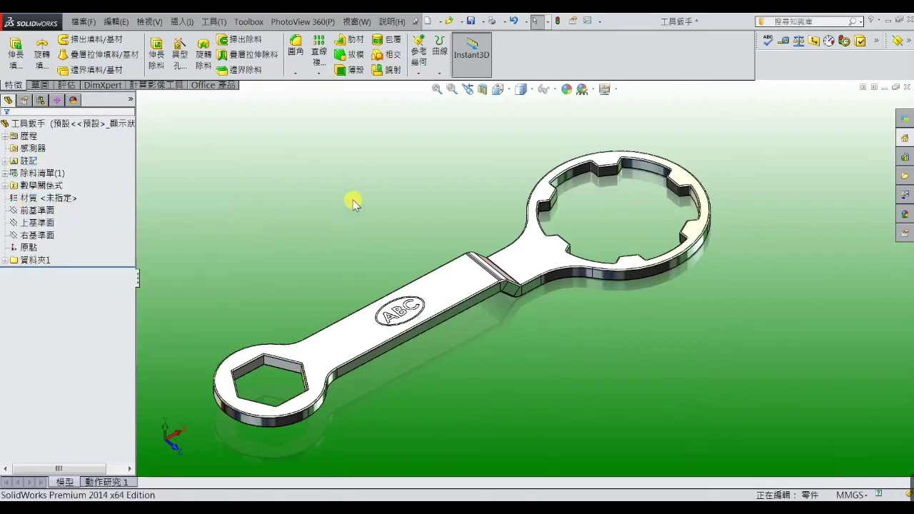
left_click(181, 21)
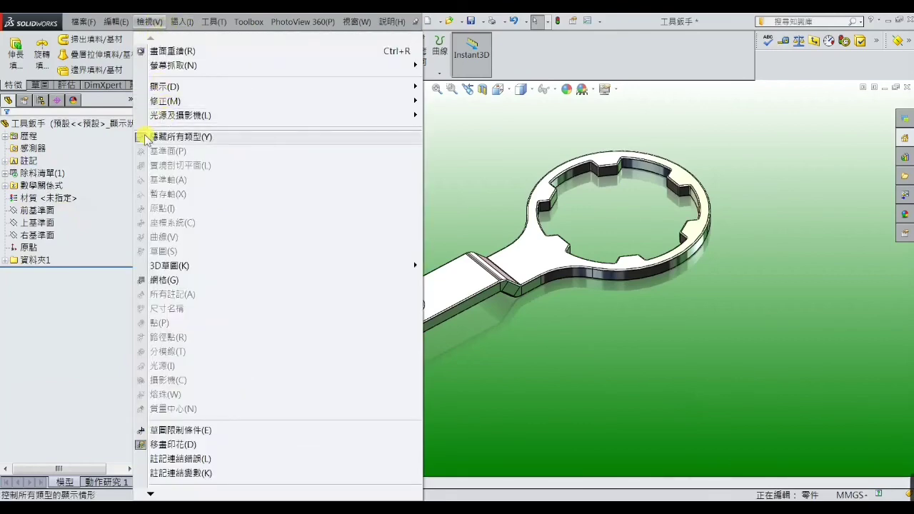
left_click(143, 139)
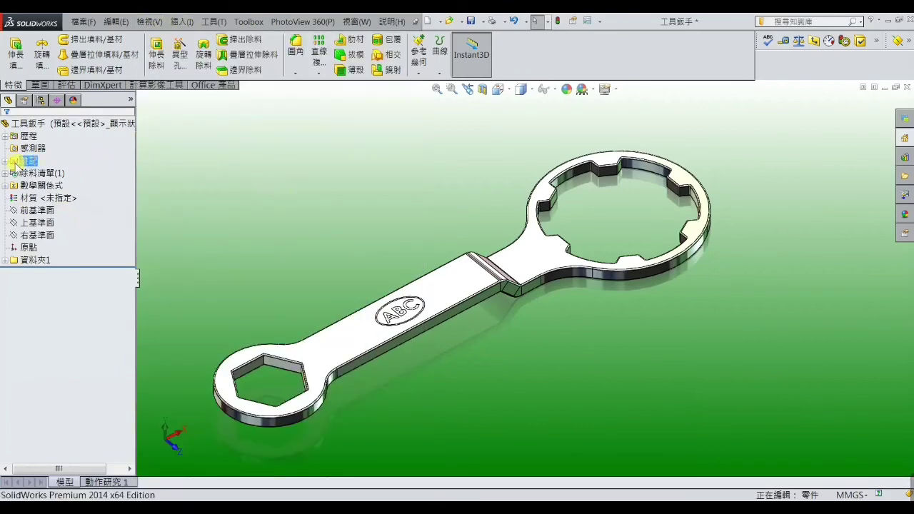
right_click(15, 163)
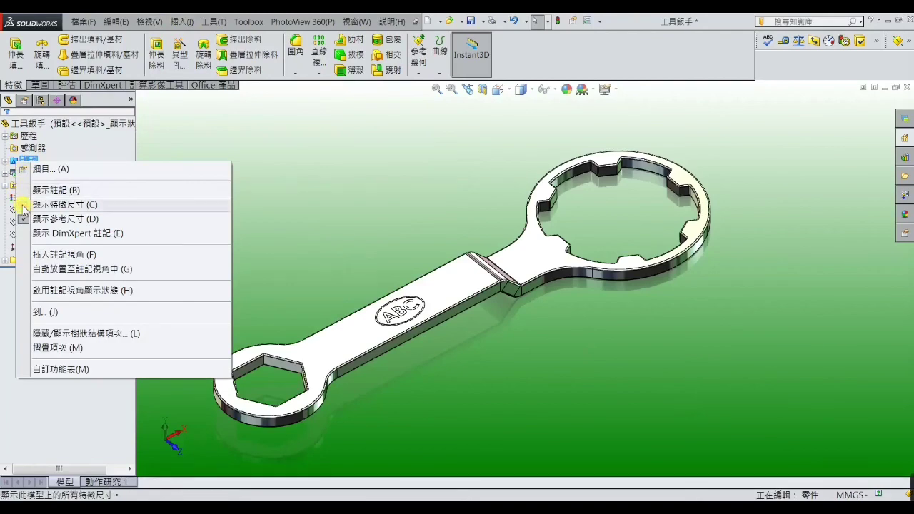
left_click(28, 205)
Step: Orbit the wrench to review the 120, 125, 135° and 250 dimensions
mouse_move(340, 243)
middle_mouse_down()
mouse_move(333, 221)
mouse_move(336, 232)
middle_mouse_up()
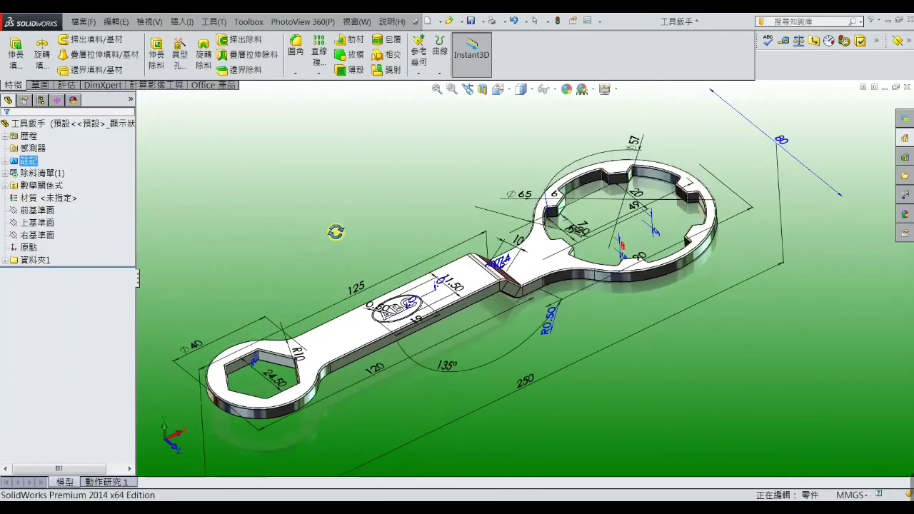
scroll(336, 236, "up", 2)
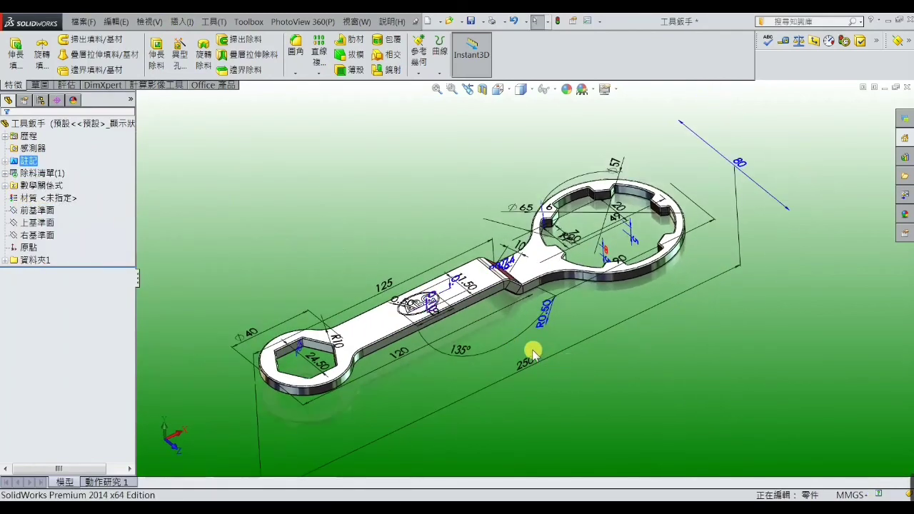
left_click(403, 355)
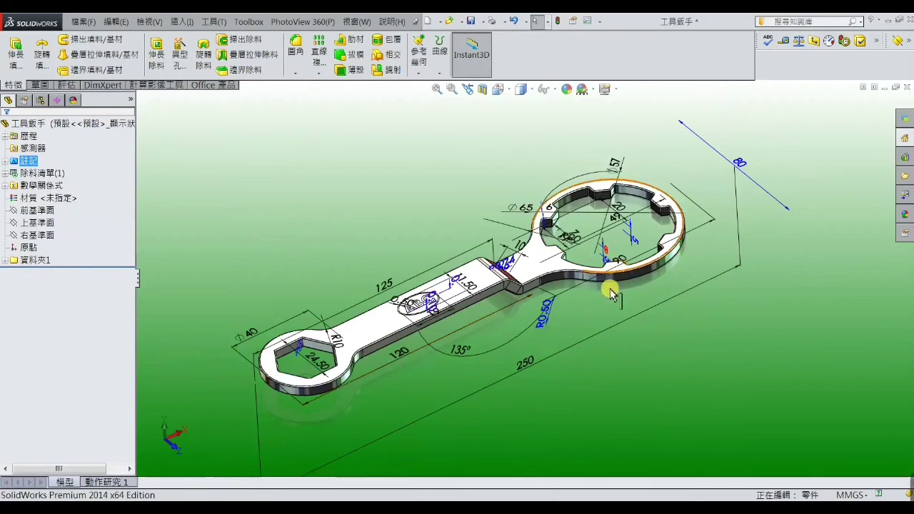
middle_click_drag(604, 284, 604, 310)
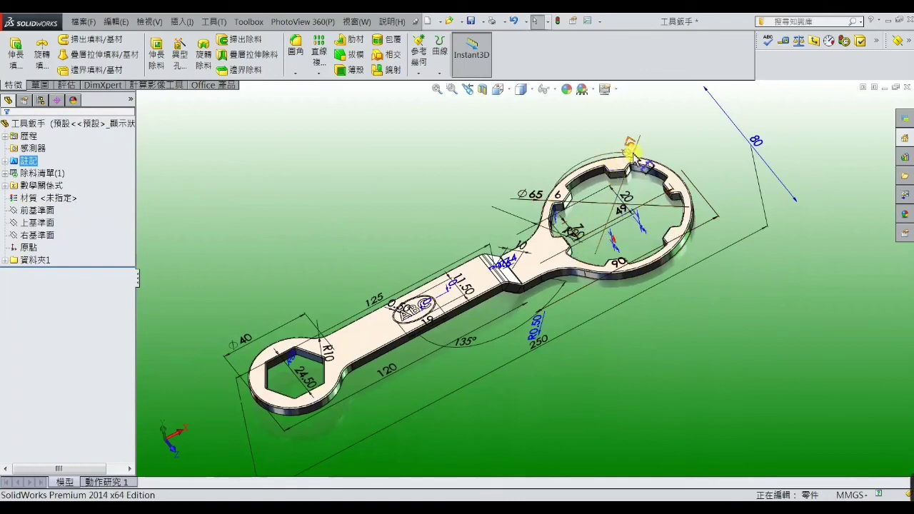
middle_click_drag(490, 179, 494, 283)
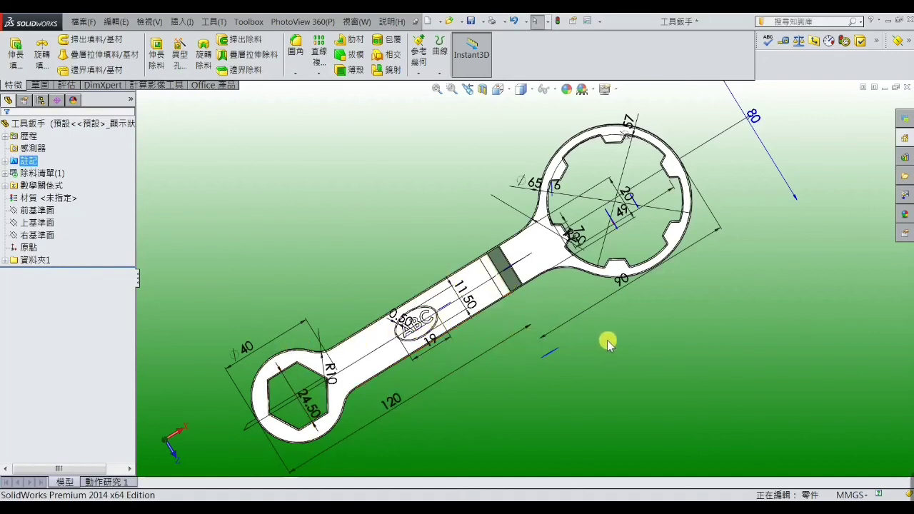
middle_click_drag(608, 341, 345, 215)
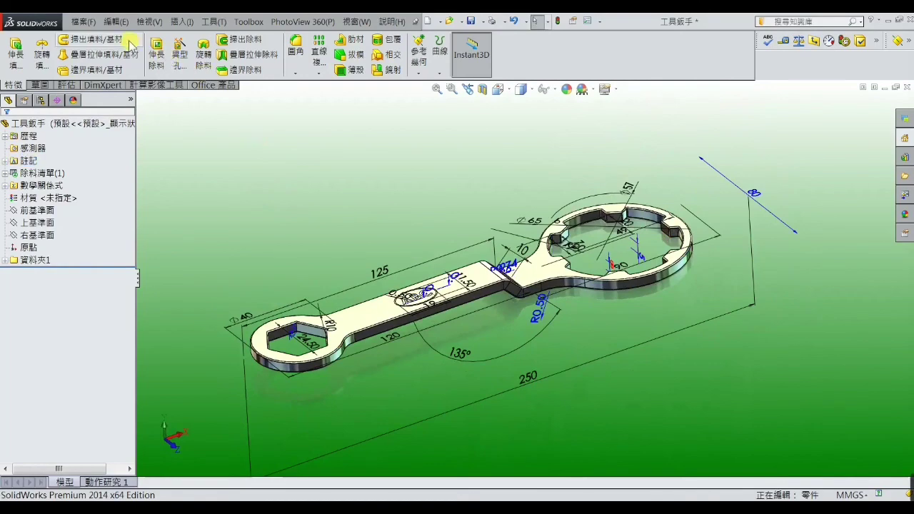
Step: Apply View > Hide All Types and orbit the clean, filleted wrench with its ABC oval
left_click(150, 21)
left_click(153, 137)
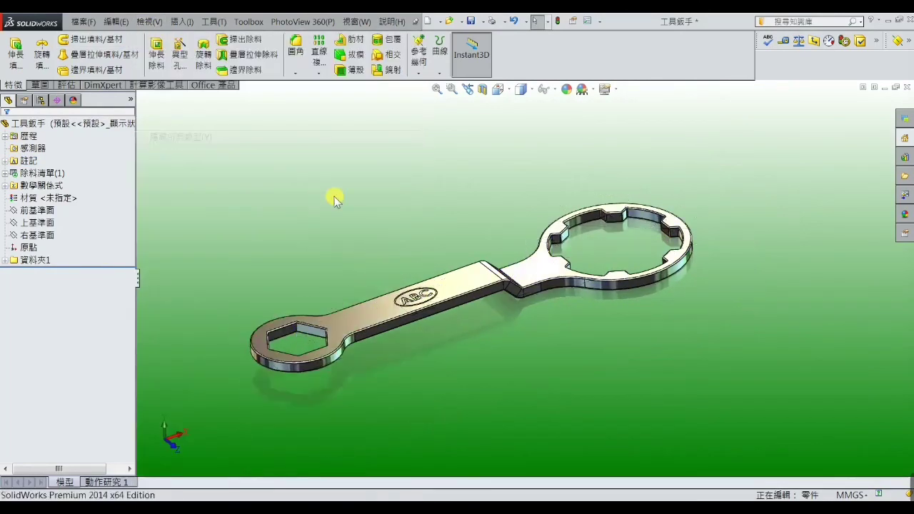
mouse_move(333, 195)
middle_mouse_down()
mouse_move(373, 277)
mouse_move(495, 365)
mouse_move(519, 341)
mouse_move(501, 249)
mouse_move(520, 239)
mouse_move(506, 310)
mouse_move(533, 310)
mouse_move(529, 320)
middle_mouse_up()
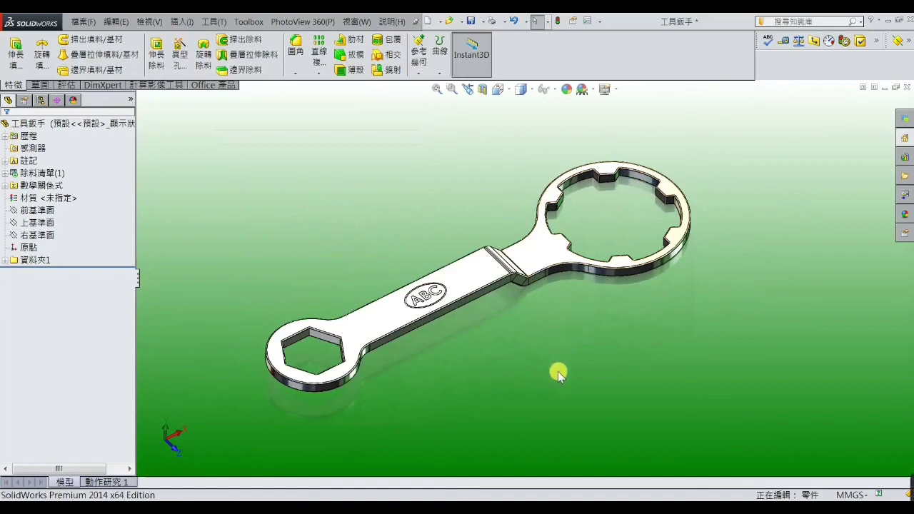
mouse_move(563, 379)
middle_mouse_down()
mouse_move(565, 353)
mouse_move(562, 393)
middle_mouse_up()
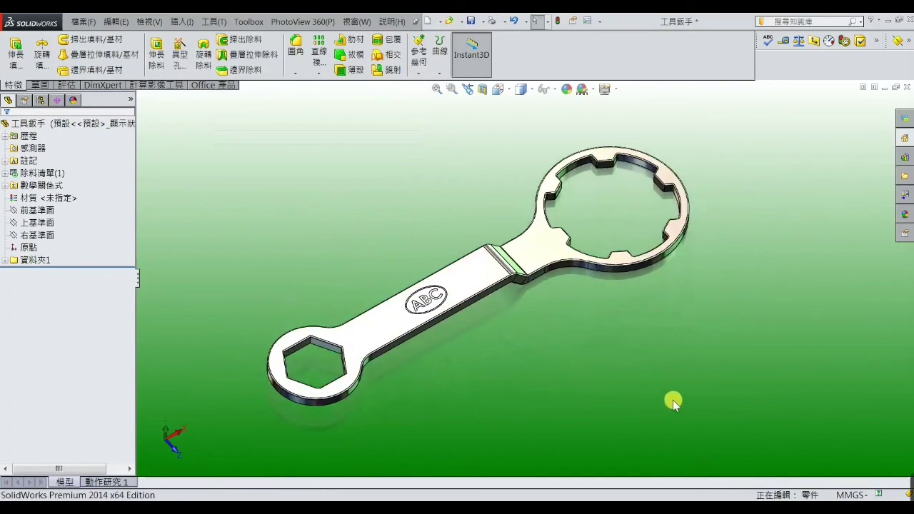
mouse_move(669, 410)
middle_mouse_down()
mouse_move(678, 374)
mouse_move(574, 362)
mouse_move(588, 378)
middle_mouse_up()
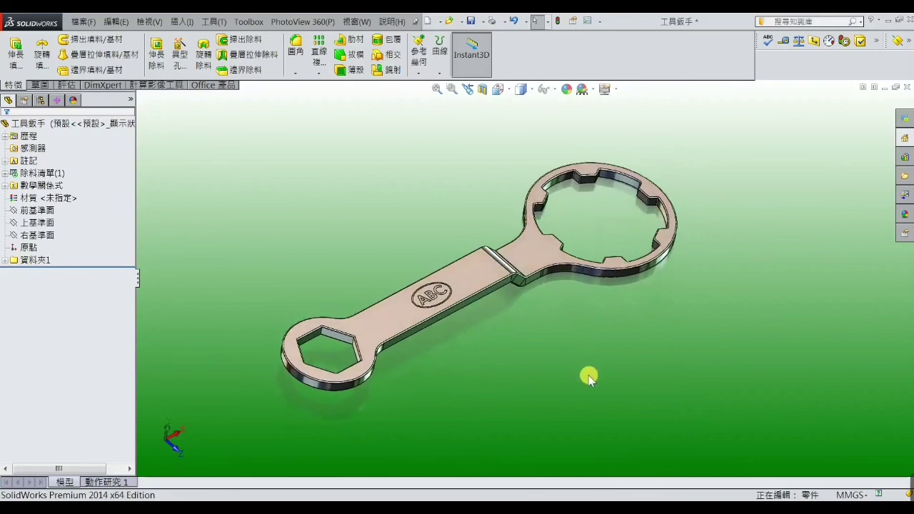